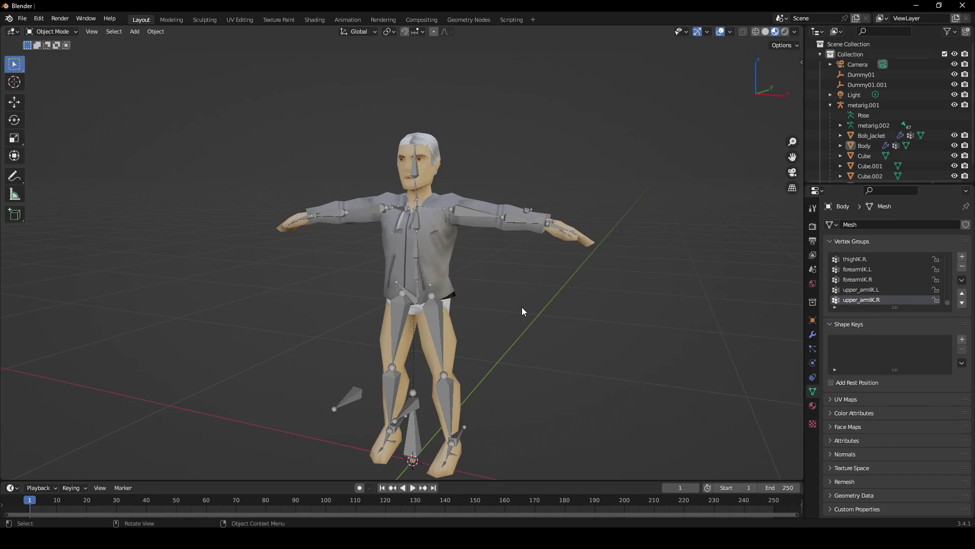
Step: Switch from the Blender character scene to the empty GIMP window to edit the texture
{"action": "key", "text": "alt+Tab"}
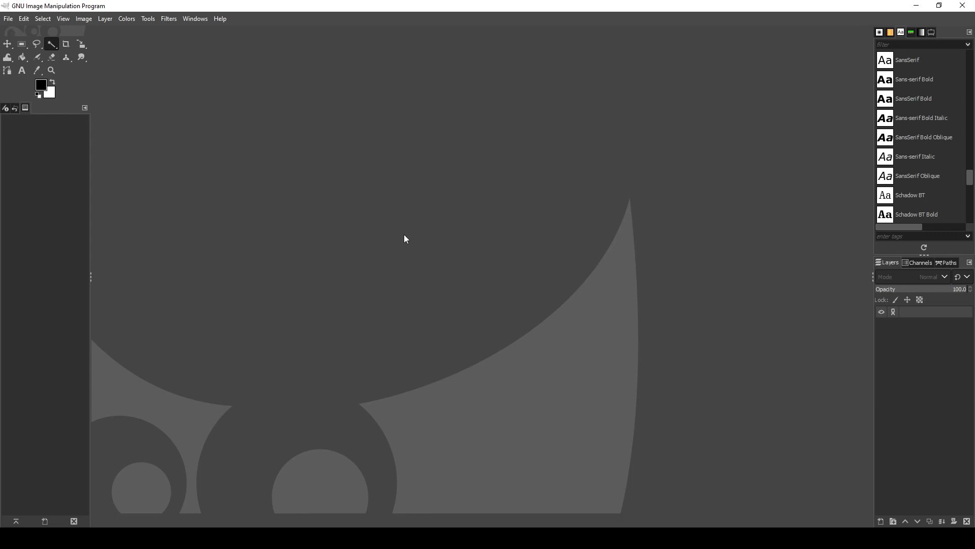
Step: Open the MaleBody03.png texture in GIMP
{"action": "left_click", "coordinate": [11, 21]}
{"action": "left_click", "coordinate": [23, 57]}
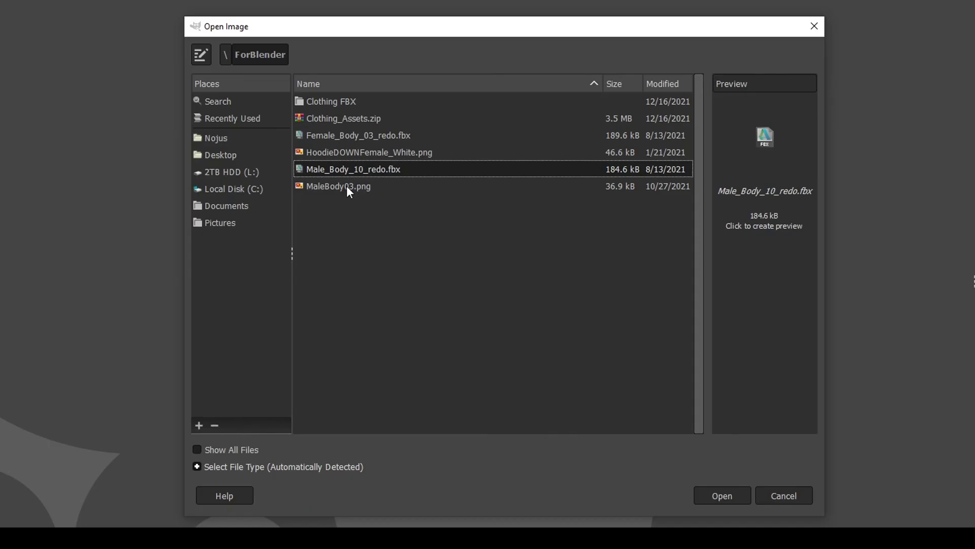
{"action": "left_click", "coordinate": [347, 186]}
{"action": "left_click", "coordinate": [720, 495]}
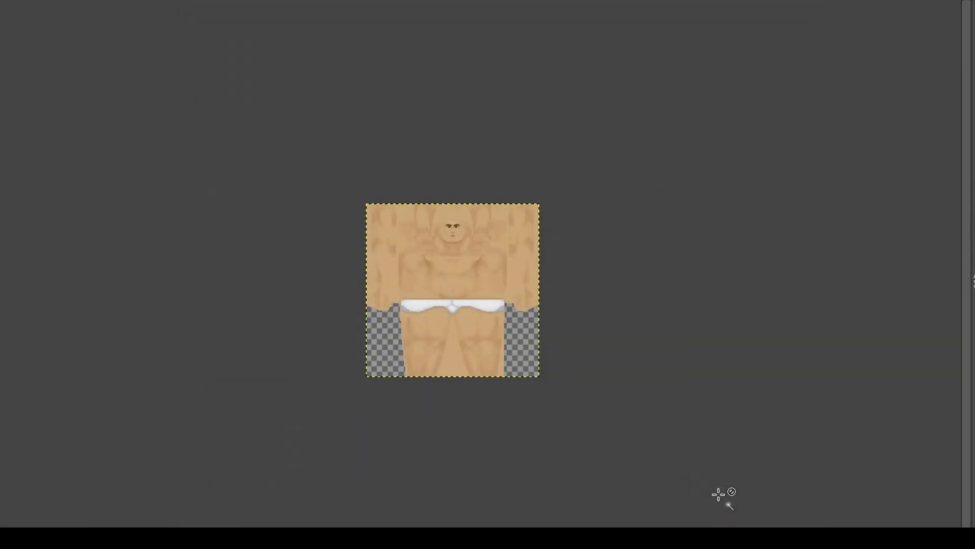
Step: Cut and paste both eyebrows one pixel higher using Rectangle Select
{"action": "scroll", "coordinate": [453, 236], "scroll_direction": "up", "scroll_amount": 2, "text": "ctrl"}
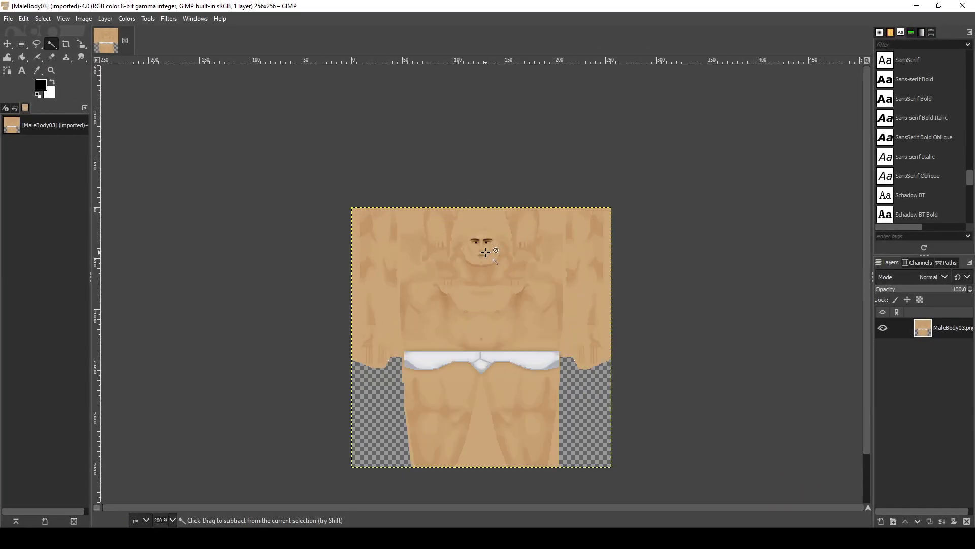
{"action": "scroll", "coordinate": [486, 252], "scroll_direction": "up", "scroll_amount": 5, "text": "ctrl"}
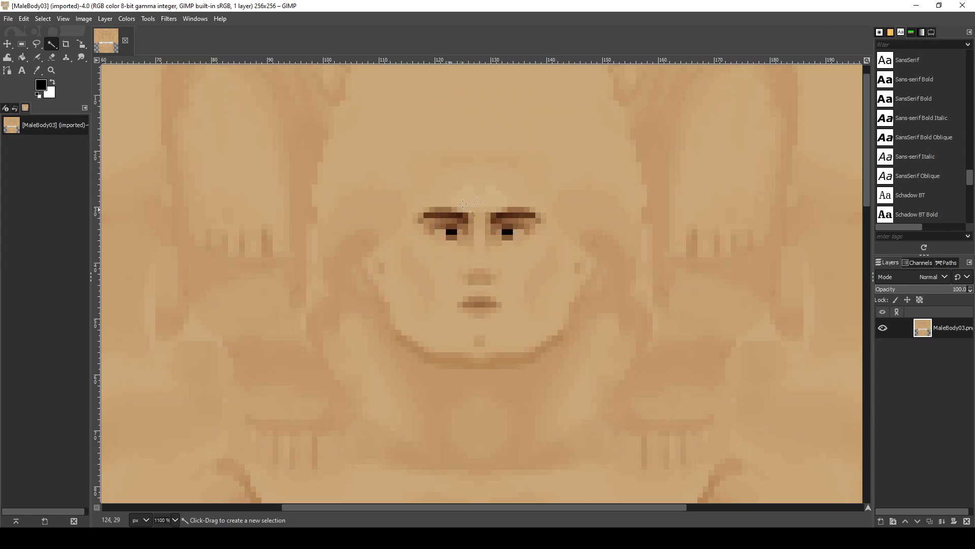
{"action": "scroll", "coordinate": [474, 213], "scroll_direction": "up", "scroll_amount": 2, "text": "ctrl"}
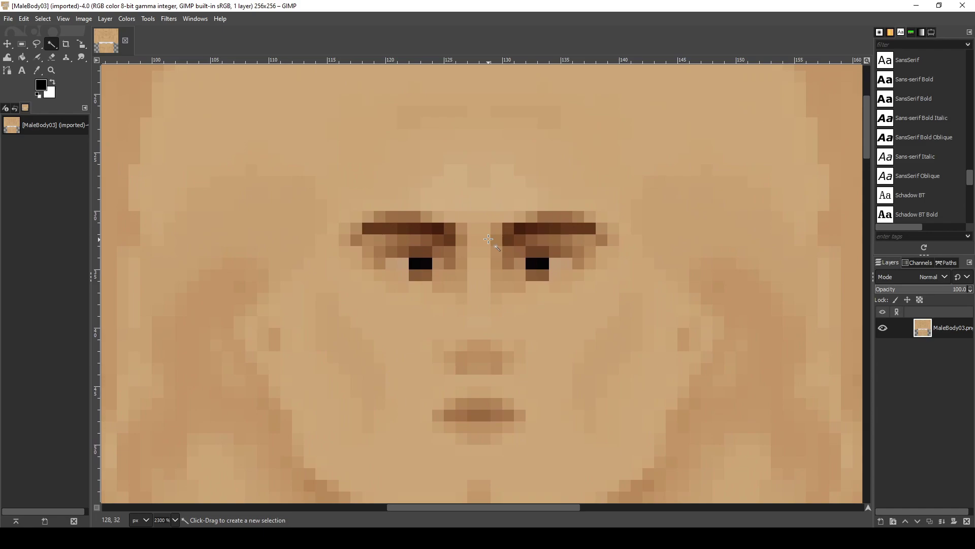
{"action": "left_click", "coordinate": [488, 238]}
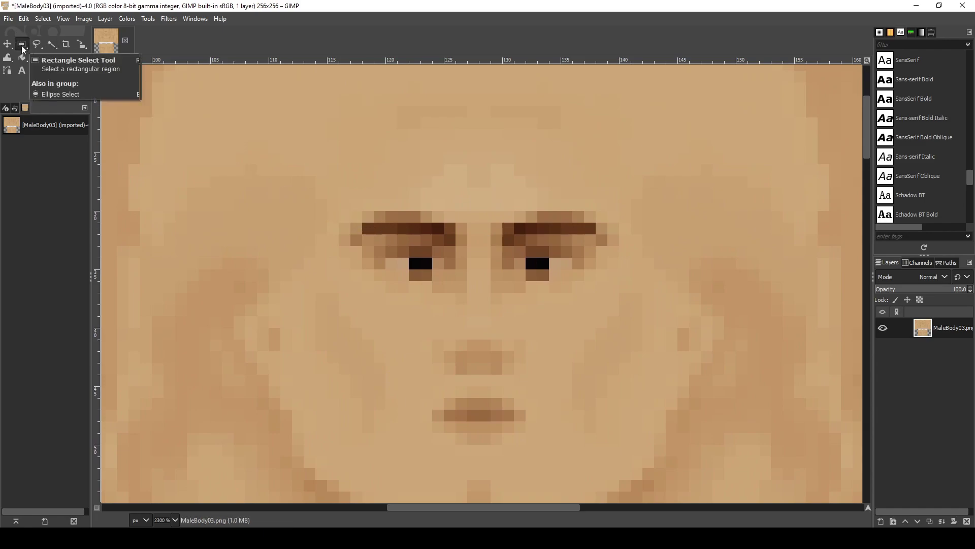
{"action": "left_click", "coordinate": [22, 49]}
{"action": "left_click_drag", "start_coordinate": [351, 211], "coordinate": [467, 245]}
{"action": "key", "text": "ctrl+x"}
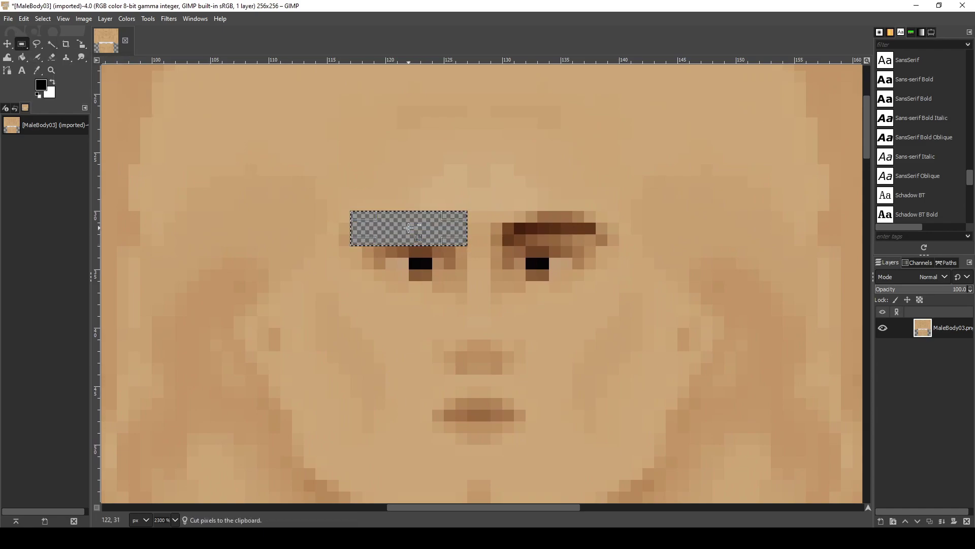
{"action": "key", "text": "ctrl+v"}
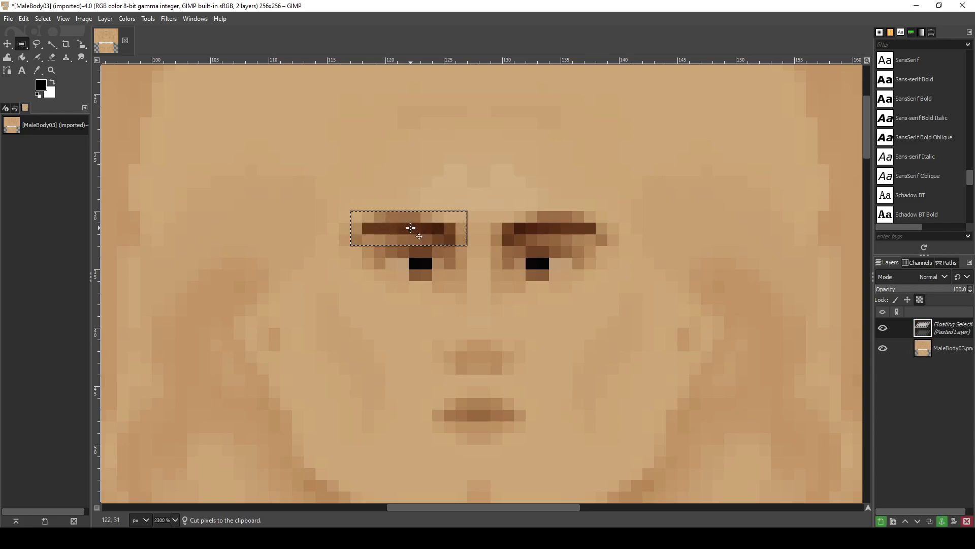
{"action": "mouse_move", "coordinate": [411, 229]}
{"action": "left_mouse_down"}
{"action": "mouse_move", "coordinate": [409, 220]}
{"action": "mouse_move", "coordinate": [420, 220]}
{"action": "mouse_move", "coordinate": [420, 231]}
{"action": "left_mouse_up"}
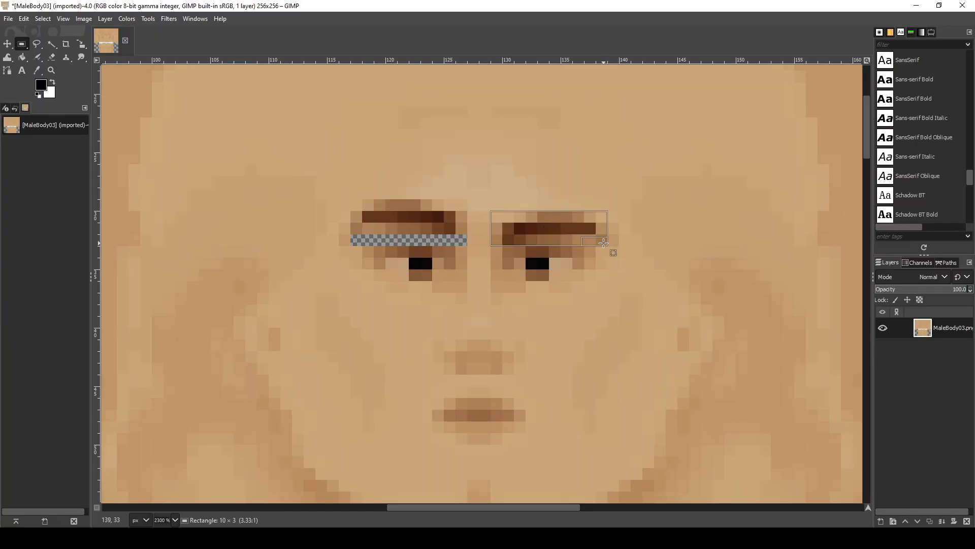
{"action": "left_click_drag", "start_coordinate": [497, 246], "coordinate": [498, 235], "text": "ctrl+alt"}
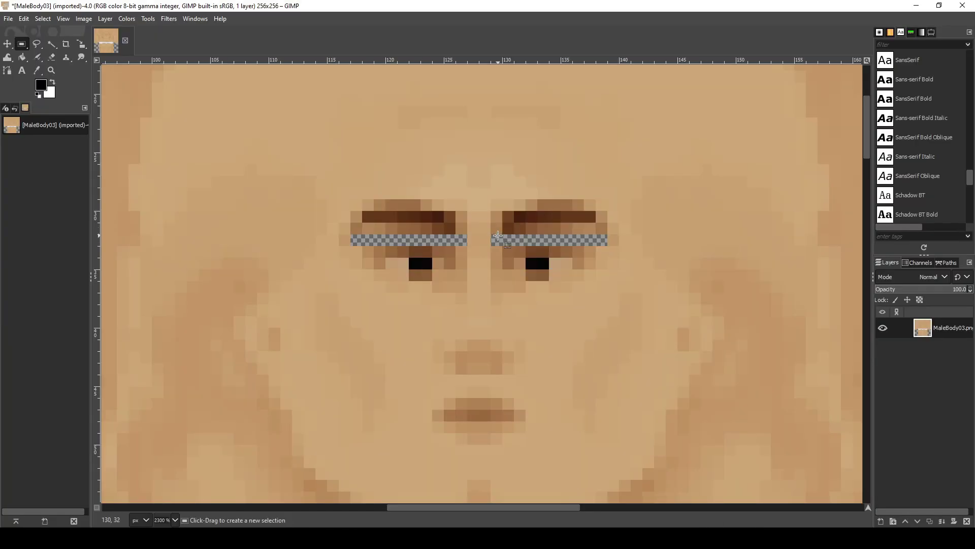
Step: Fill the transparent gaps under the eyebrows with the Pencil in sampled skin tone
{"action": "left_click", "coordinate": [41, 62]}
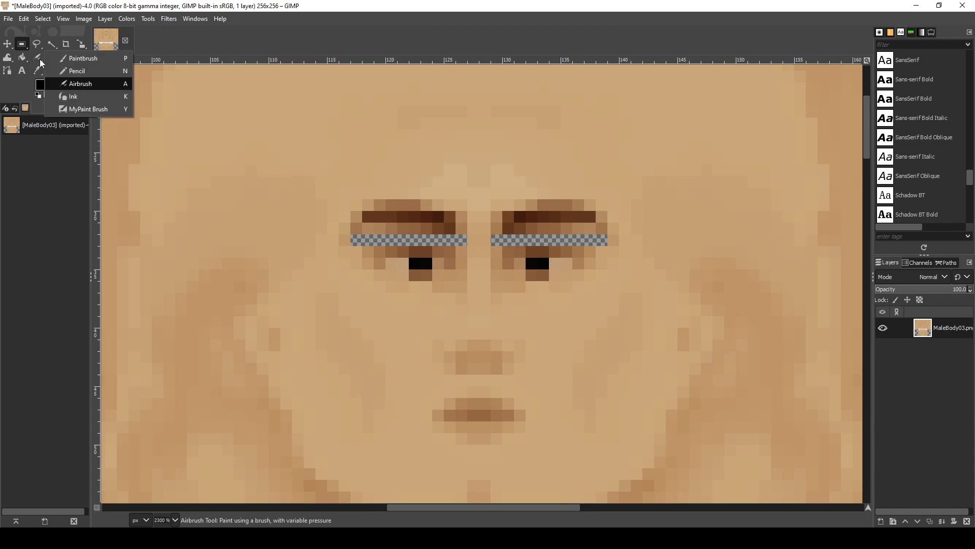
{"action": "left_click", "coordinate": [76, 71]}
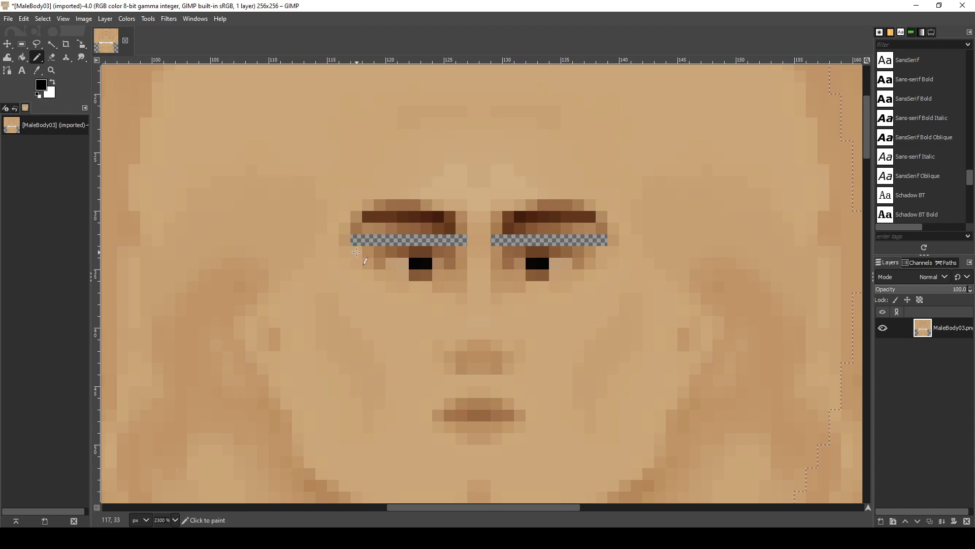
{"action": "left_click", "coordinate": [357, 252], "text": "ctrl"}
{"action": "key", "text": "bracketleft"}
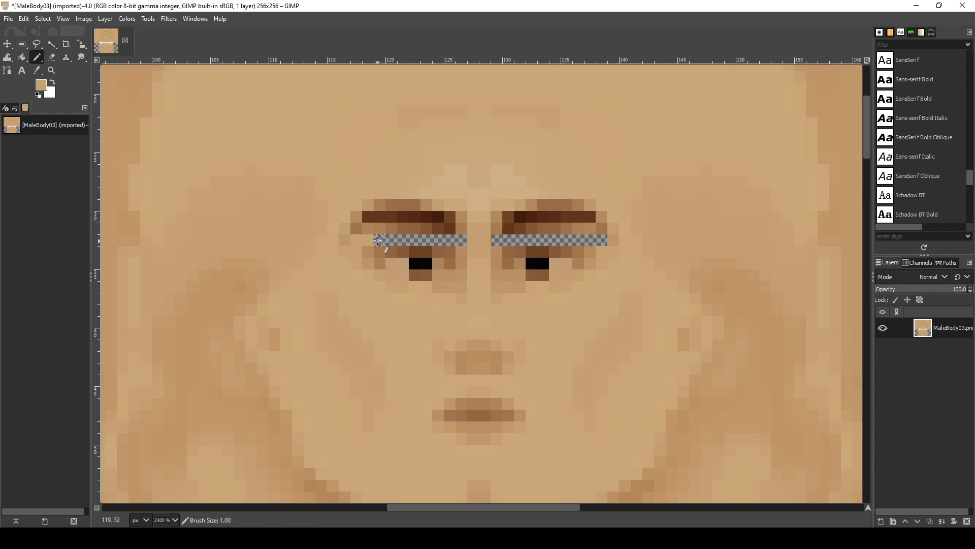
{"action": "key", "text": "ctrl+z"}
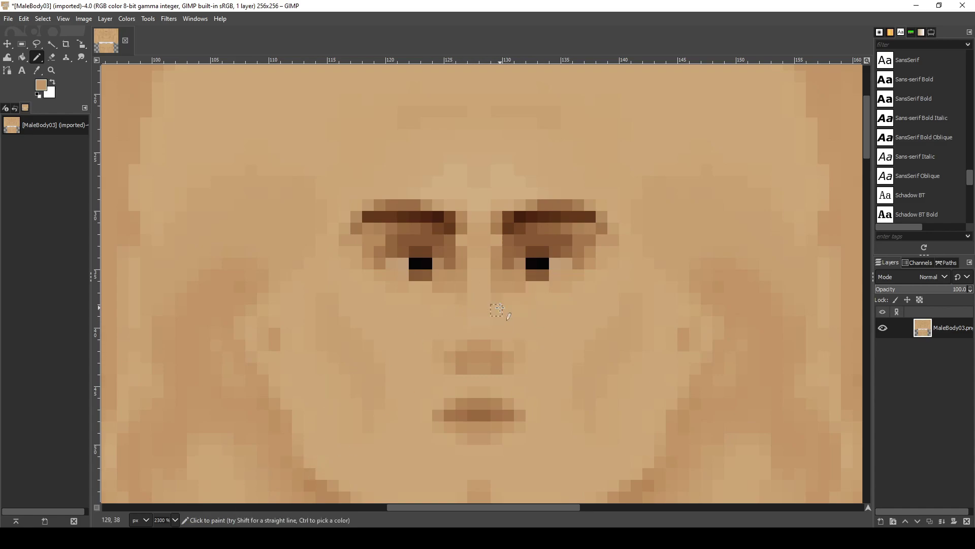
{"action": "scroll", "coordinate": [503, 300], "scroll_direction": "down", "scroll_amount": 4, "text": "ctrl"}
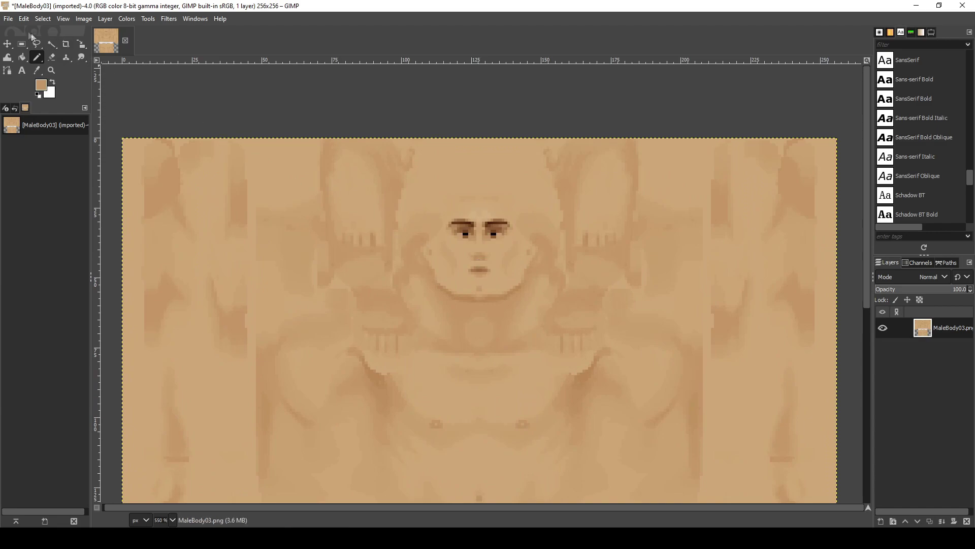
Step: Export the edited texture as MaleBody03.png into the ForBlender folder
{"action": "left_click", "coordinate": [8, 19]}
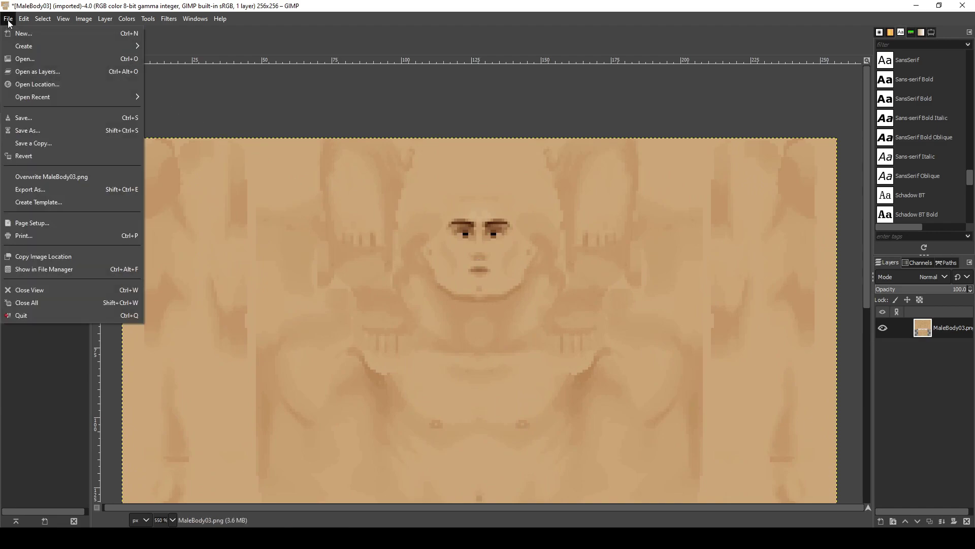
{"action": "left_click", "coordinate": [49, 189]}
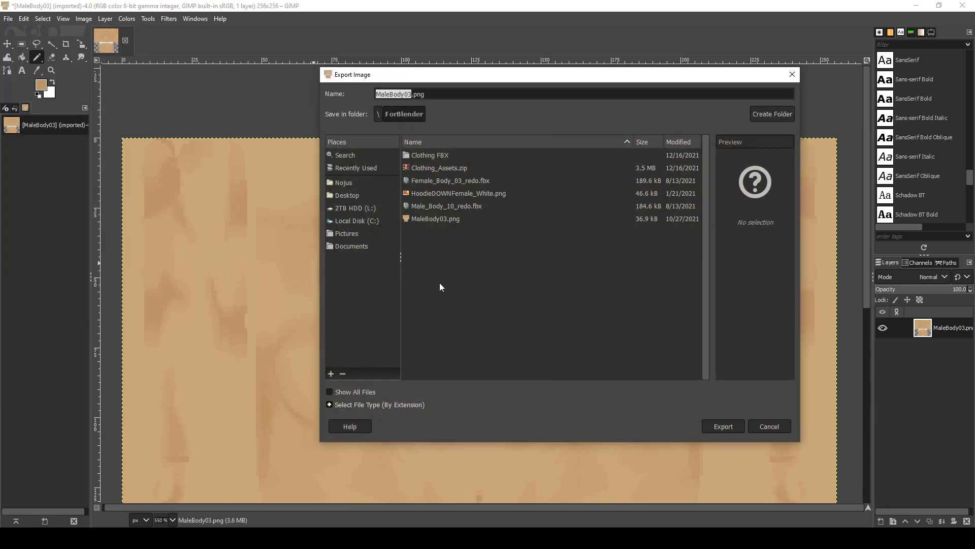
{"action": "key", "text": "Return"}
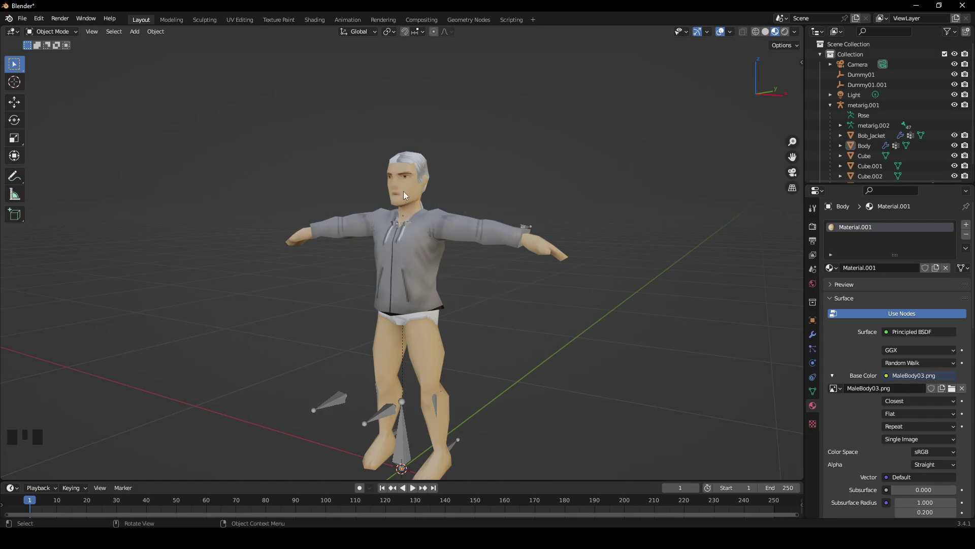
Step: Load MaleBody03Raised.png as the Body material's Base Color image and inspect the eyebrows
{"action": "left_click", "coordinate": [404, 191]}
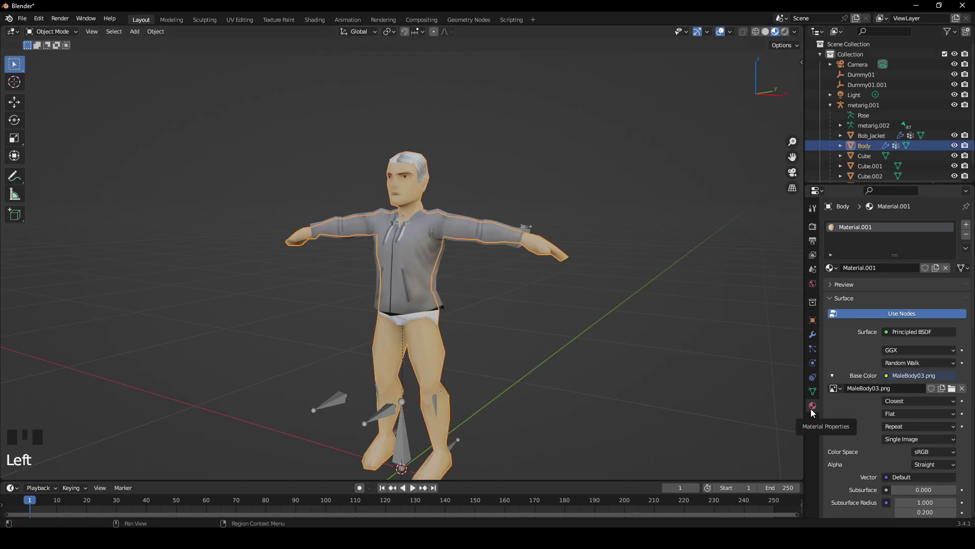
{"action": "left_click", "coordinate": [952, 389]}
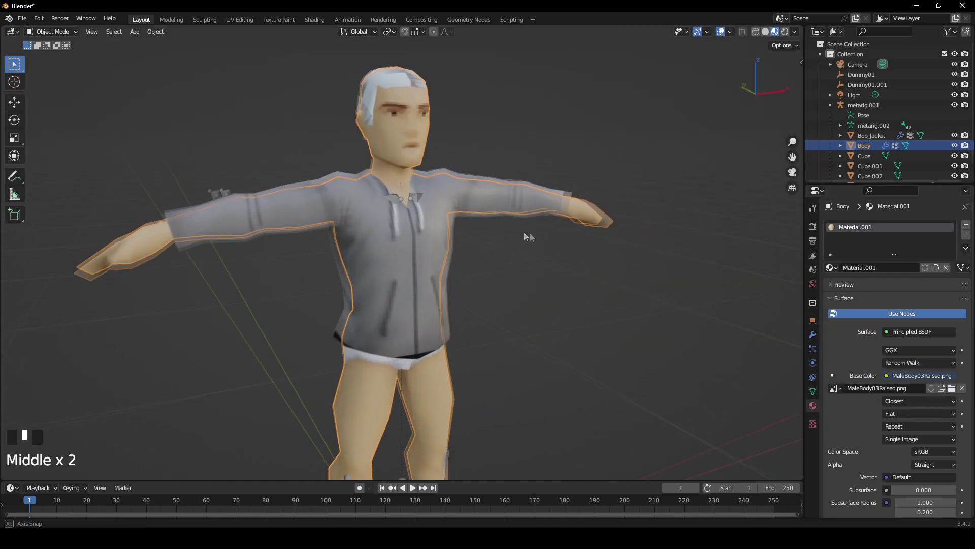
{"action": "middle_click_drag", "start_coordinate": [524, 232], "coordinate": [454, 230]}
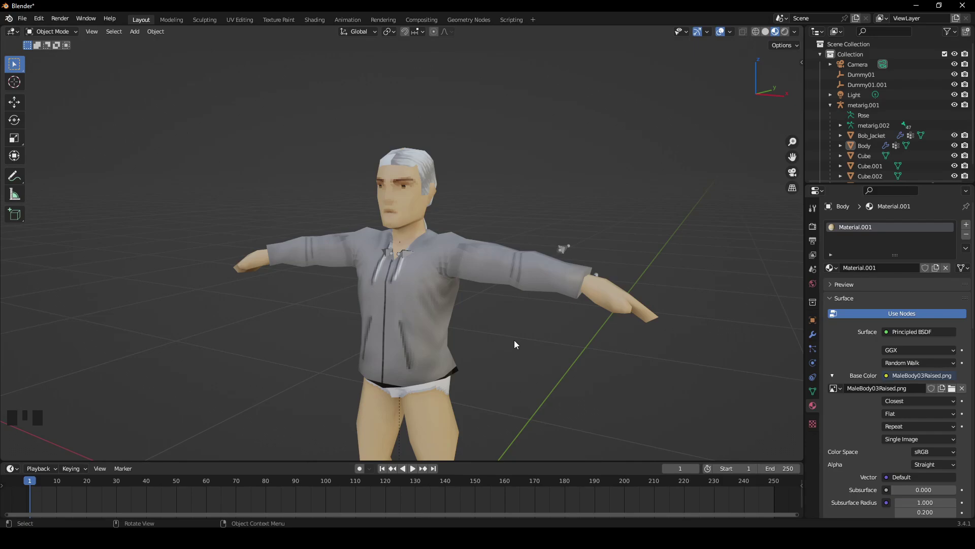
Step: Enable the Node Wrangler add-on found by searching 'node', then save the preferences
{"action": "left_click", "coordinate": [214, 325]}
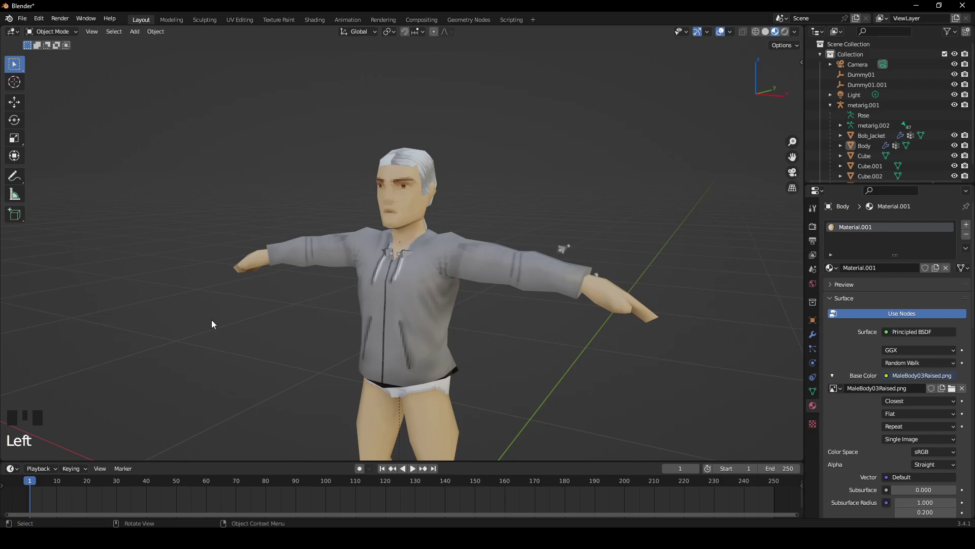
{"action": "left_click", "coordinate": [40, 20]}
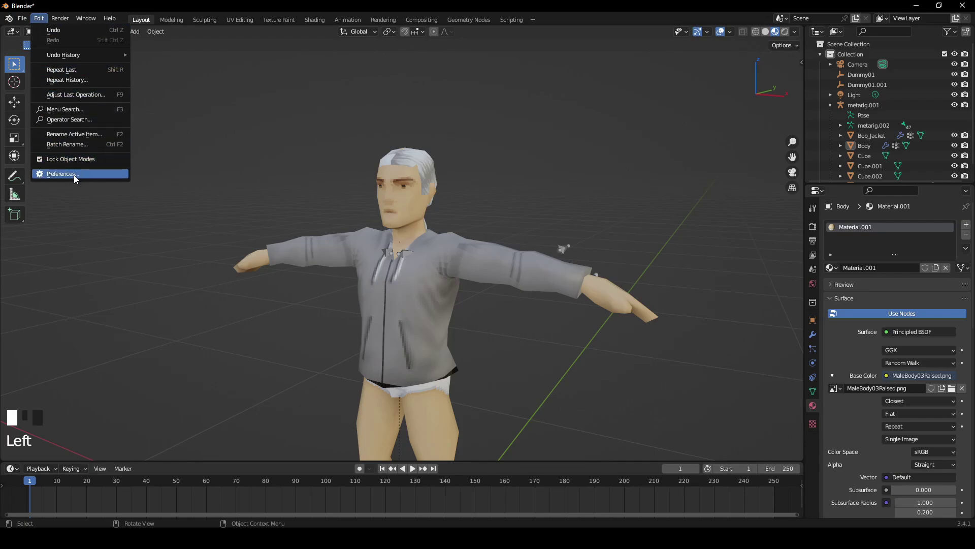
{"action": "left_click", "coordinate": [74, 174]}
{"action": "left_click", "coordinate": [290, 66]}
{"action": "type", "text": "no"}
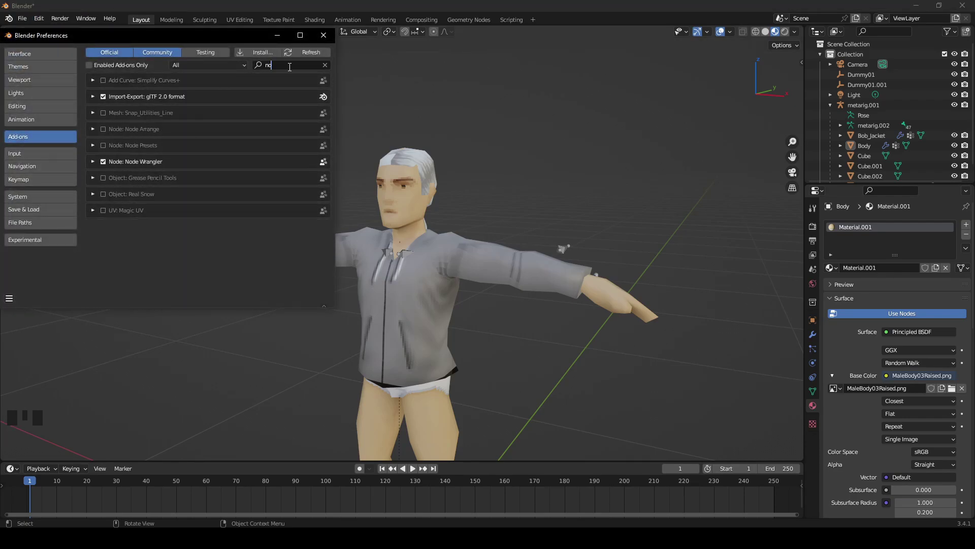
{"action": "type", "text": "de"}
{"action": "key", "text": "Return"}
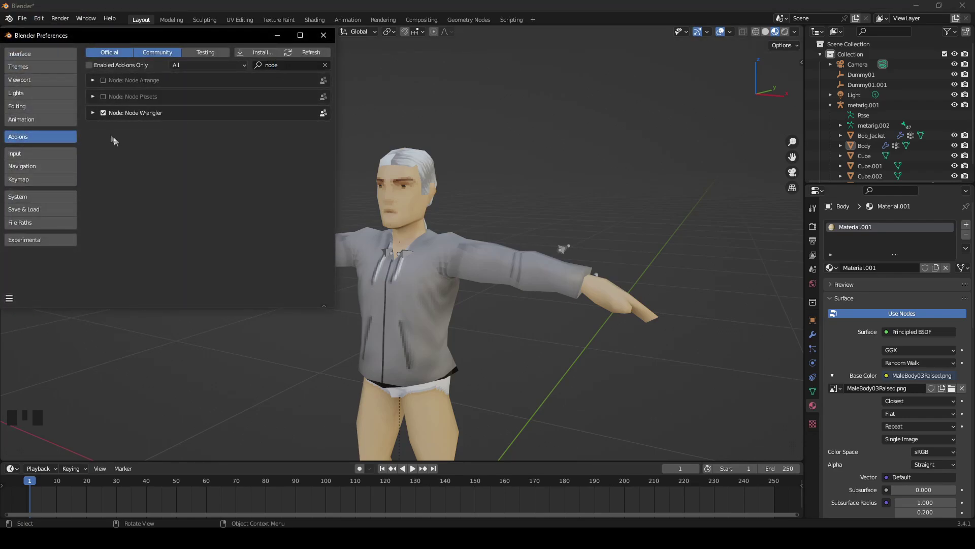
{"action": "left_click", "coordinate": [10, 302]}
{"action": "left_click", "coordinate": [40, 275]}
{"action": "left_click", "coordinate": [323, 35]}
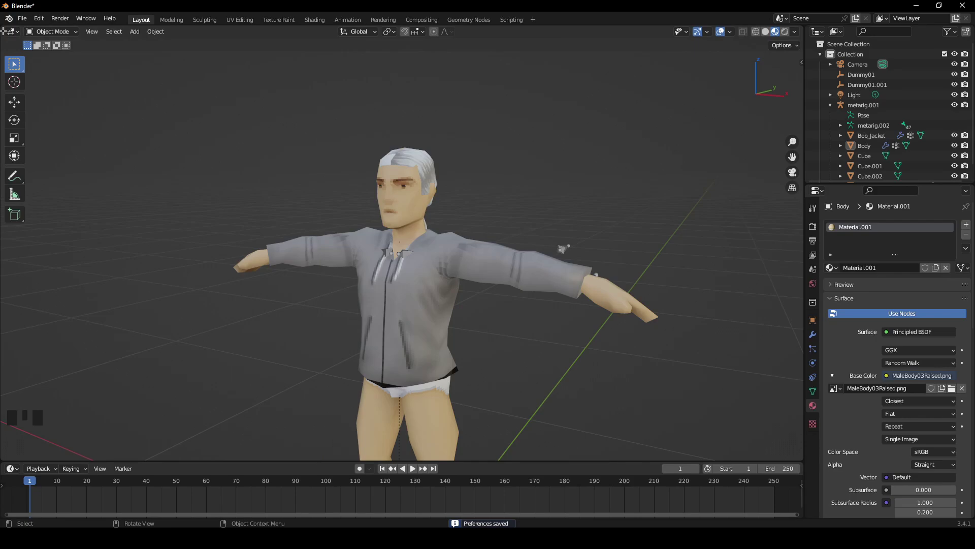
Step: Split the 3D view and turn the left area into a Shader Editor
{"action": "left_click_drag", "start_coordinate": [4, 30], "coordinate": [436, 77]}
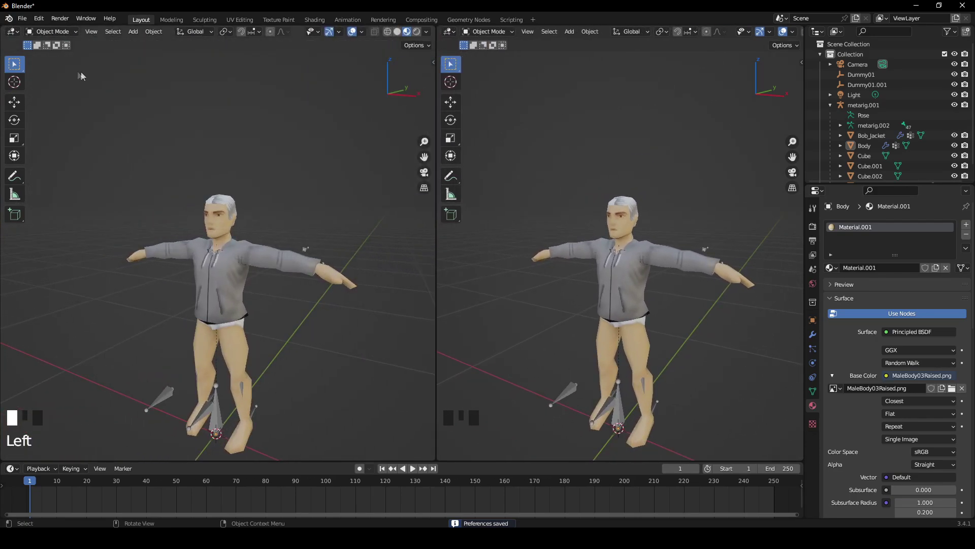
{"action": "left_click", "coordinate": [12, 32]}
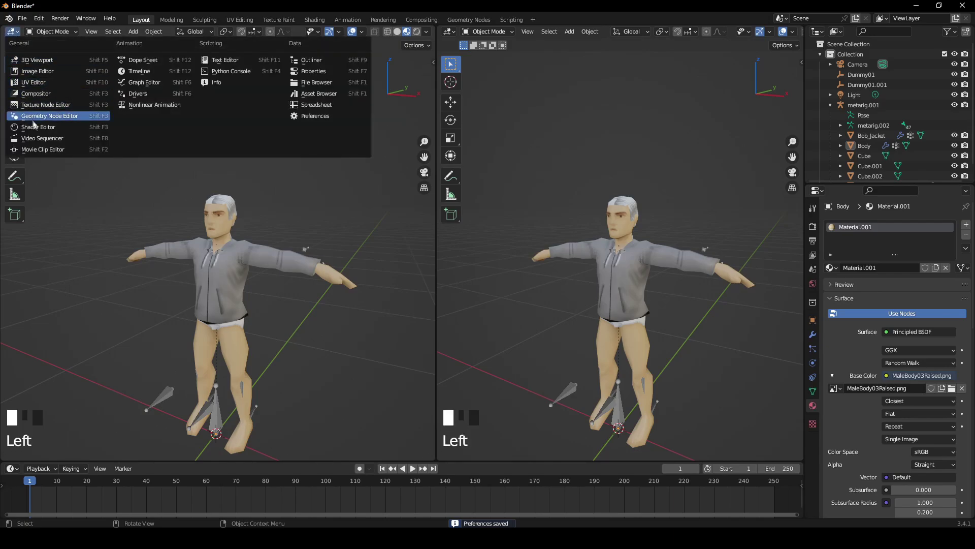
{"action": "left_click", "coordinate": [35, 126]}
Step: Add a Mix Shader node through an F3 search for 'mix shader'
{"action": "key", "text": "F3"}
{"action": "type", "text": "mix shader"}
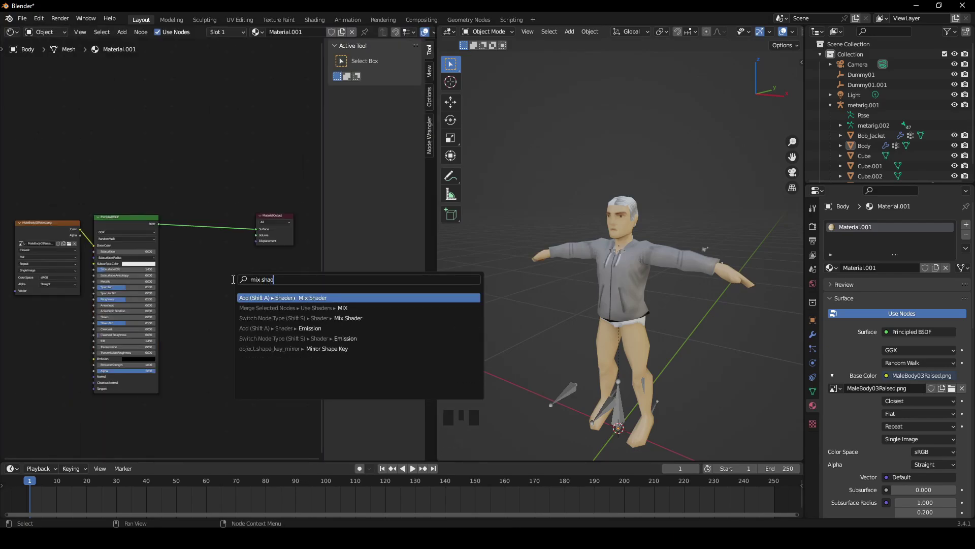
{"action": "left_click", "coordinate": [273, 300]}
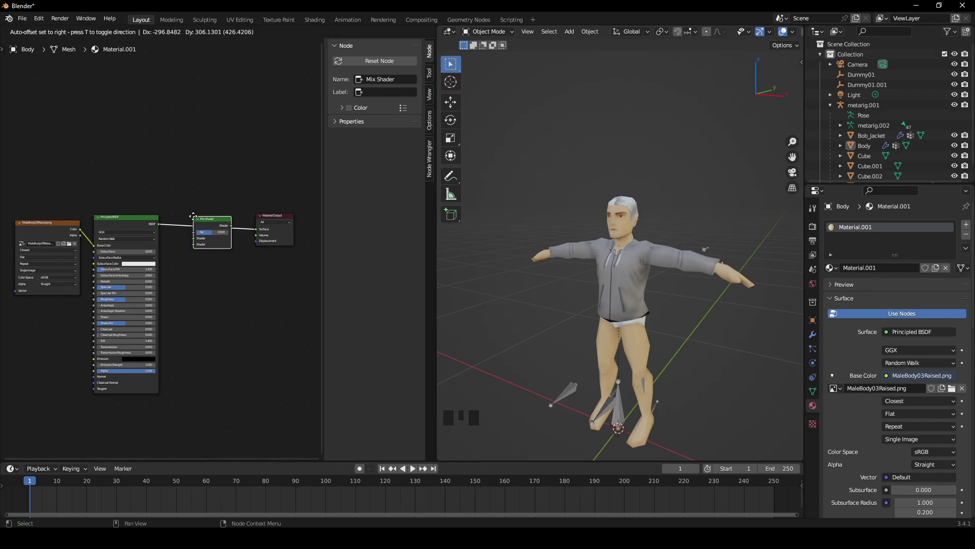
Step: Drop the Mix Shader on the BSDF–Output link and duplicate the image texture and Principled BSDF nodes
{"action": "left_click", "coordinate": [194, 214]}
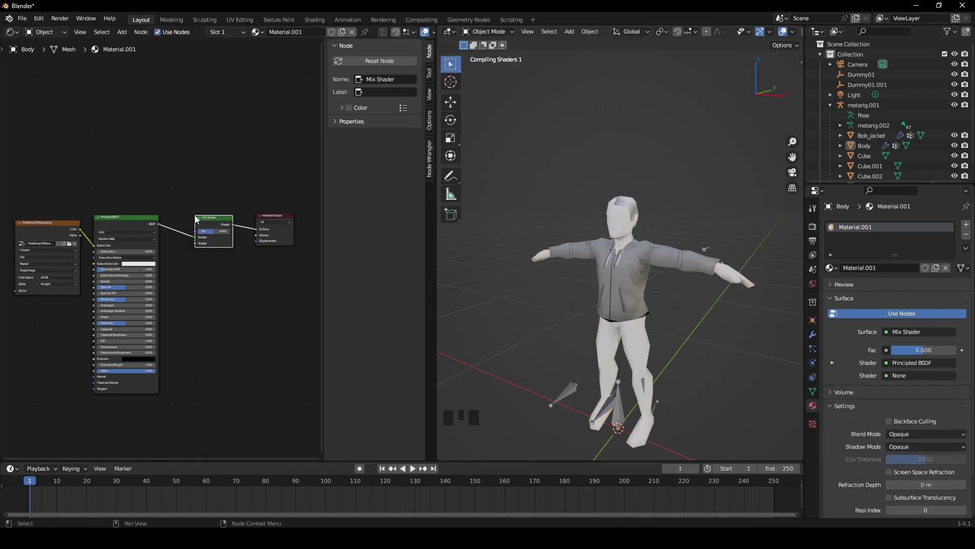
{"action": "middle_click_drag", "start_coordinate": [115, 217], "coordinate": [166, 203]}
{"action": "left_click", "coordinate": [165, 203], "text": "shift"}
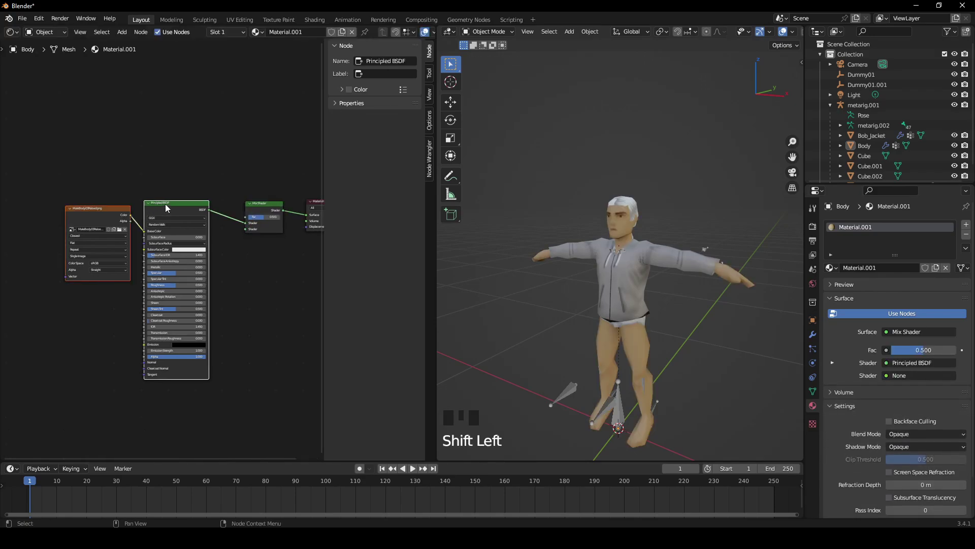
{"action": "key", "text": "ctrl+c"}
{"action": "key", "text": "ctrl+v"}
{"action": "left_click_drag", "start_coordinate": [173, 201], "coordinate": [200, 379]}
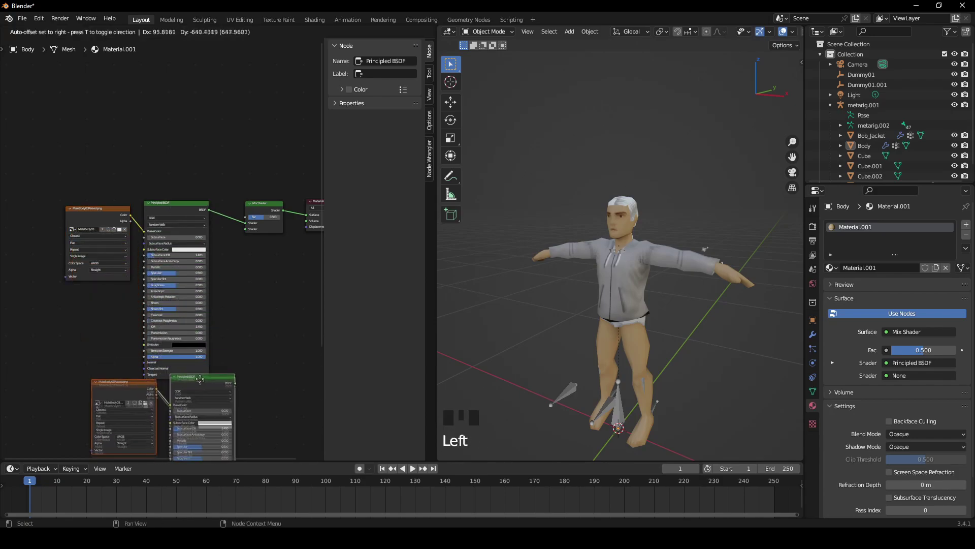
{"action": "left_click", "coordinate": [201, 379]}
Step: Connect the duplicated Principled BSDF into the Mix Shader's second Shader input
{"action": "scroll", "coordinate": [200, 379], "scroll_direction": "up", "scroll_amount": 3}
{"action": "middle_click_drag", "start_coordinate": [200, 379], "coordinate": [139, 278]}
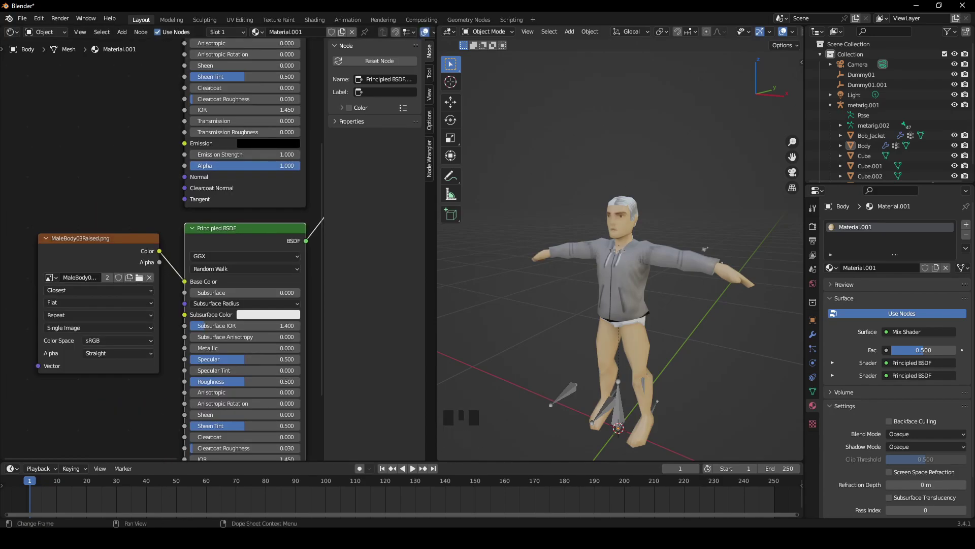
{"action": "key", "text": "ctrl+z"}
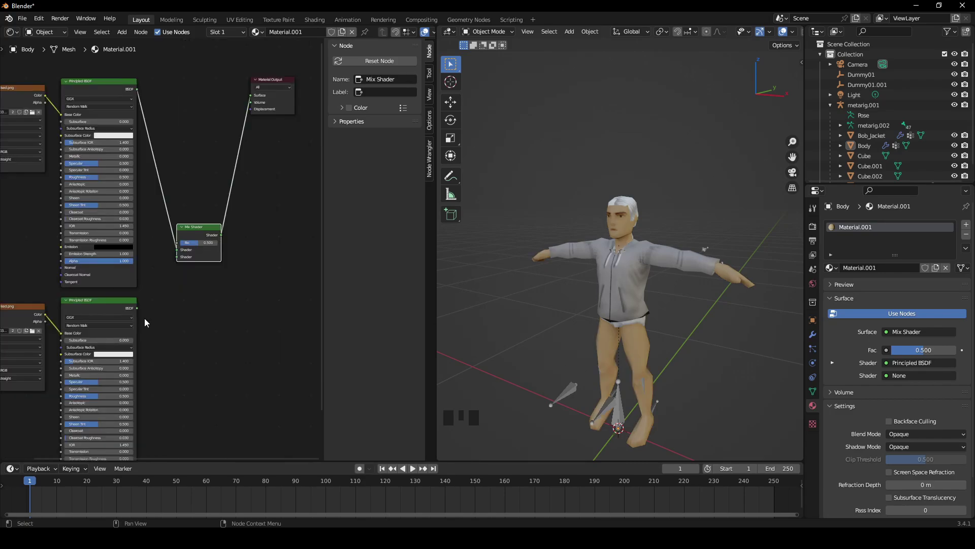
{"action": "left_click_drag", "start_coordinate": [137, 308], "coordinate": [174, 257]}
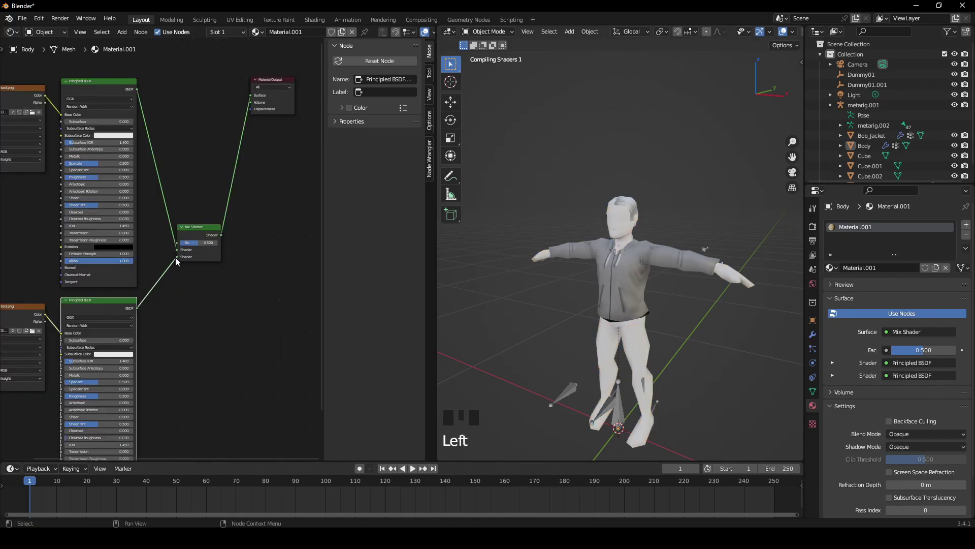
{"action": "middle_click_drag", "start_coordinate": [179, 289], "coordinate": [189, 289]}
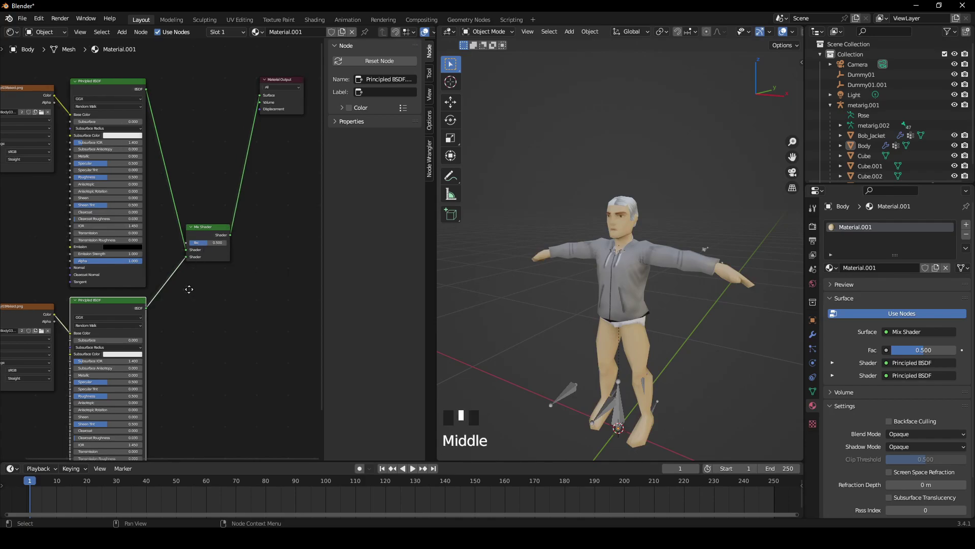
Step: Set the Mix Shader's Fac to 0.000
{"action": "left_click_drag", "start_coordinate": [217, 243], "coordinate": [189, 242]}
{"action": "key", "text": "KP_Decimal"}
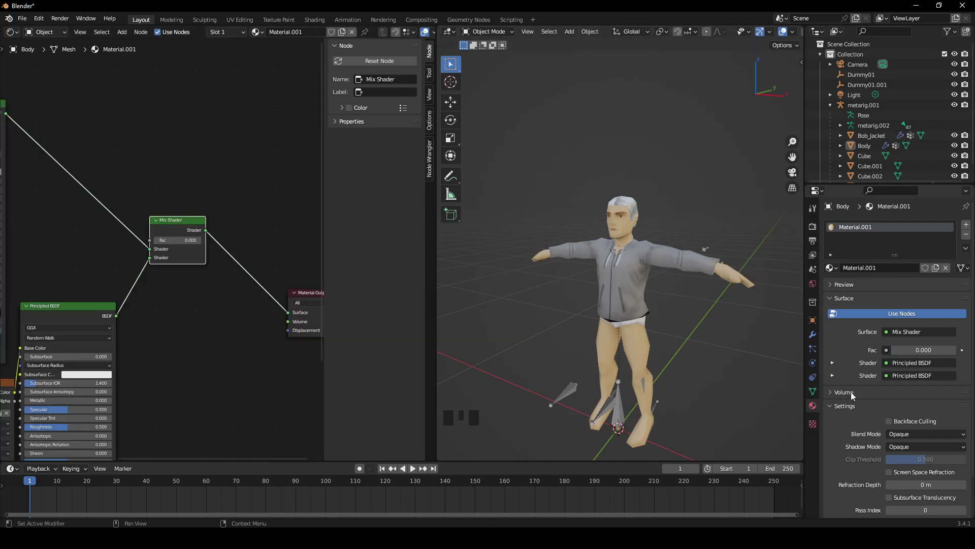
{"action": "left_click_drag", "start_coordinate": [907, 350], "coordinate": [955, 349]}
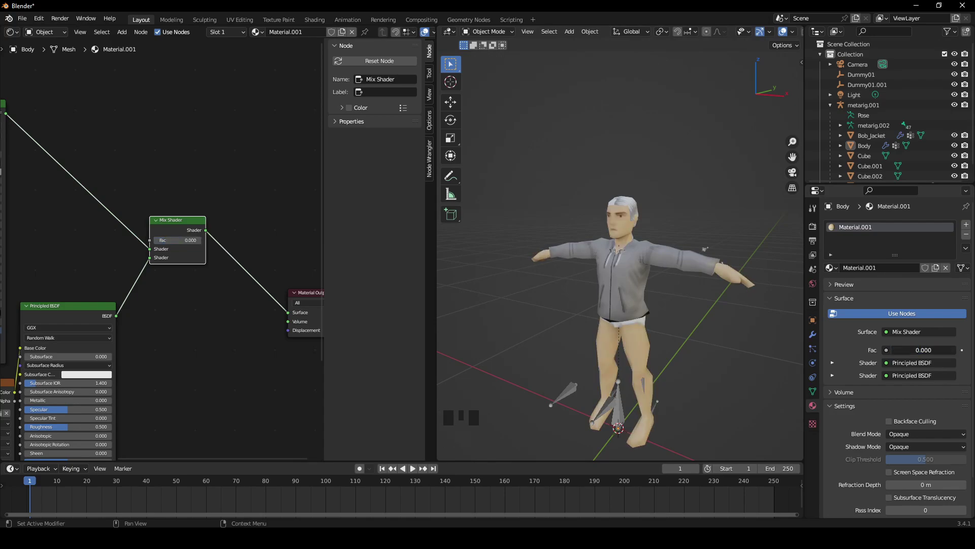
{"action": "scroll", "coordinate": [619, 218], "scroll_direction": "up", "scroll_amount": 2}
{"action": "scroll", "coordinate": [619, 218], "scroll_direction": "up", "scroll_amount": 3}
{"action": "key", "text": "ctrl+z"}
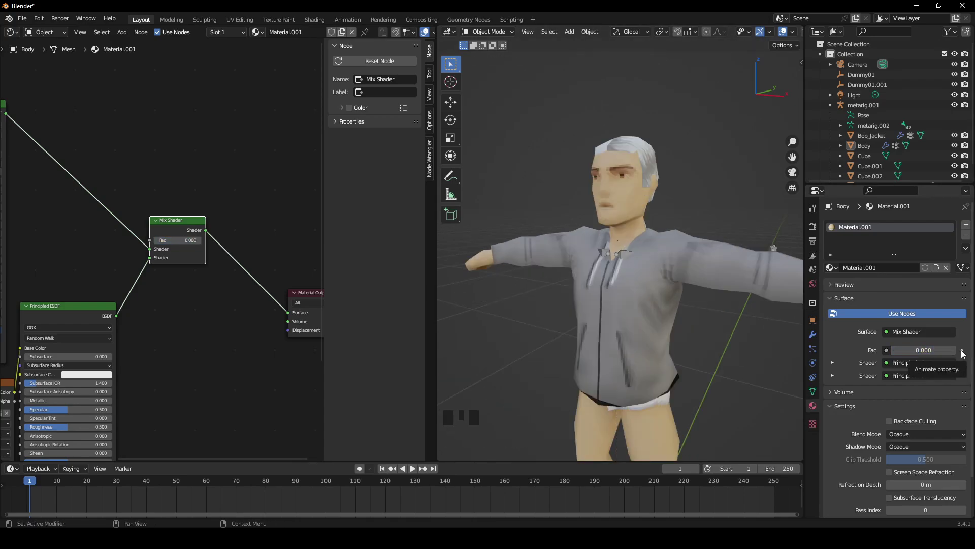
Step: Insert a keyframe on the Mix Shader's Fac value of 0.000 at frame 1
{"action": "left_click", "coordinate": [961, 351]}
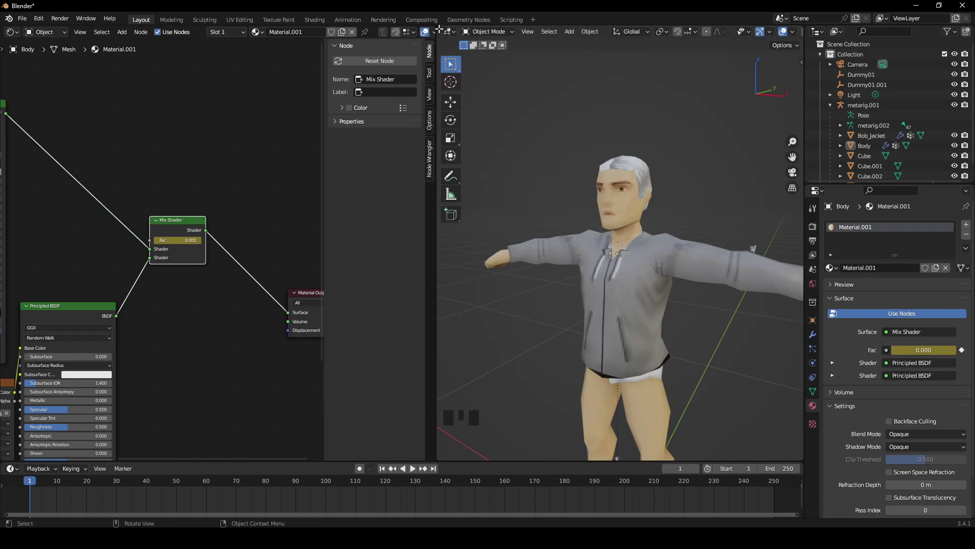
{"action": "left_click", "coordinate": [437, 30]}
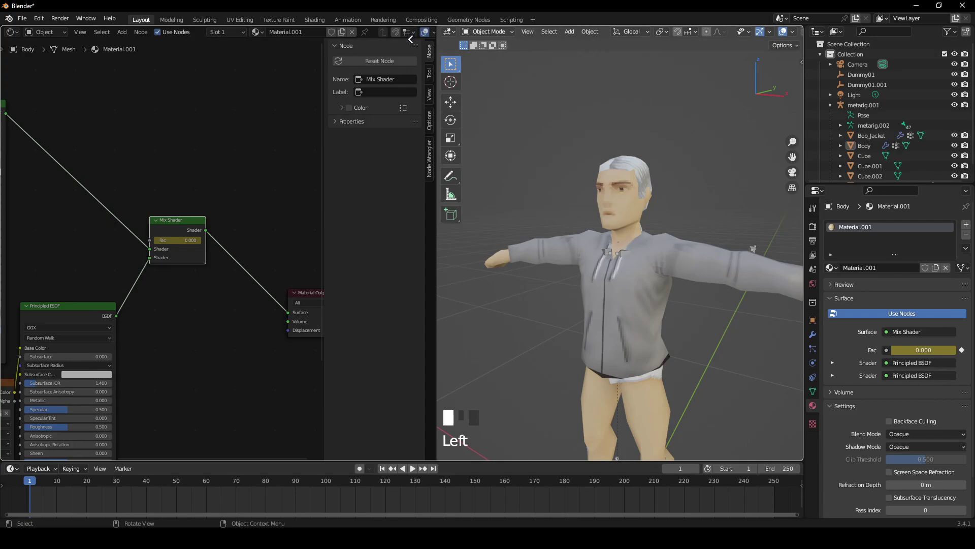
Step: Remove the Shader Editor area and add four shape keys to the Body mesh
{"action": "left_click_drag", "start_coordinate": [410, 39], "coordinate": [411, 46]}
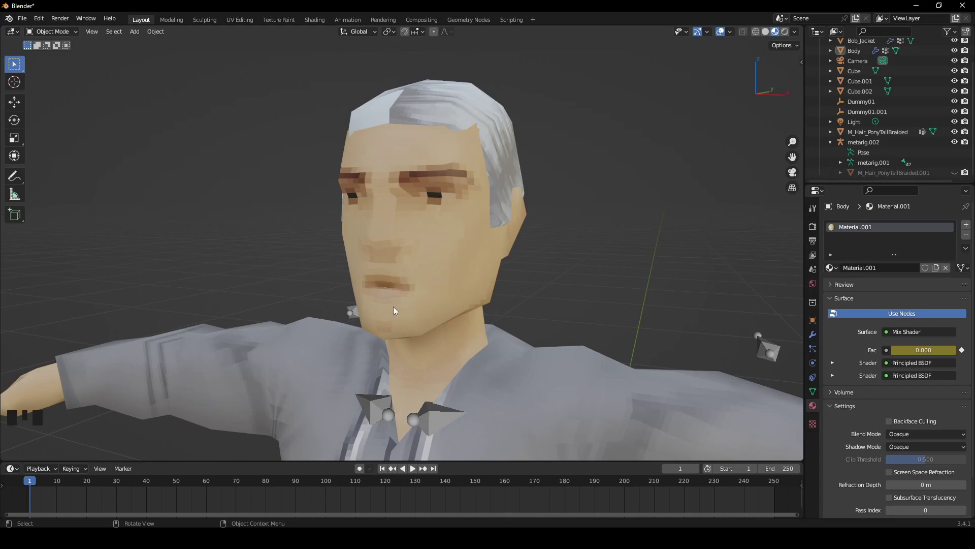
{"action": "middle_click_drag", "start_coordinate": [410, 292], "coordinate": [478, 294]}
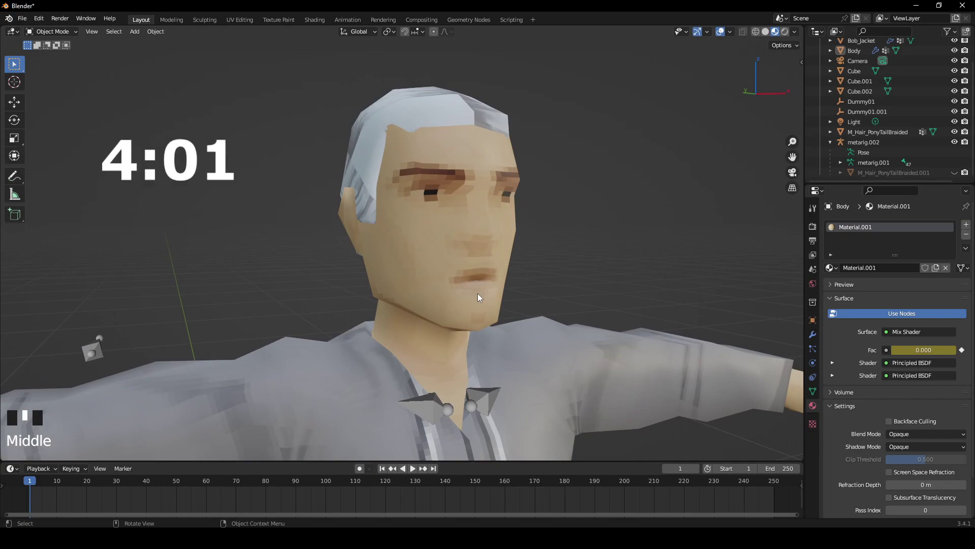
{"action": "left_click", "coordinate": [813, 395]}
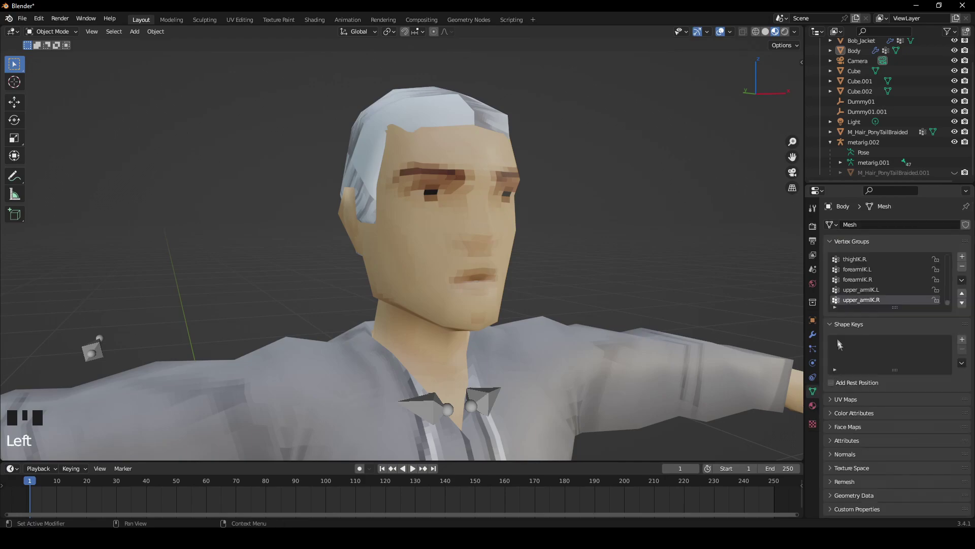
{"action": "left_click", "coordinate": [962, 341]}
{"action": "left_click", "coordinate": [962, 340]}
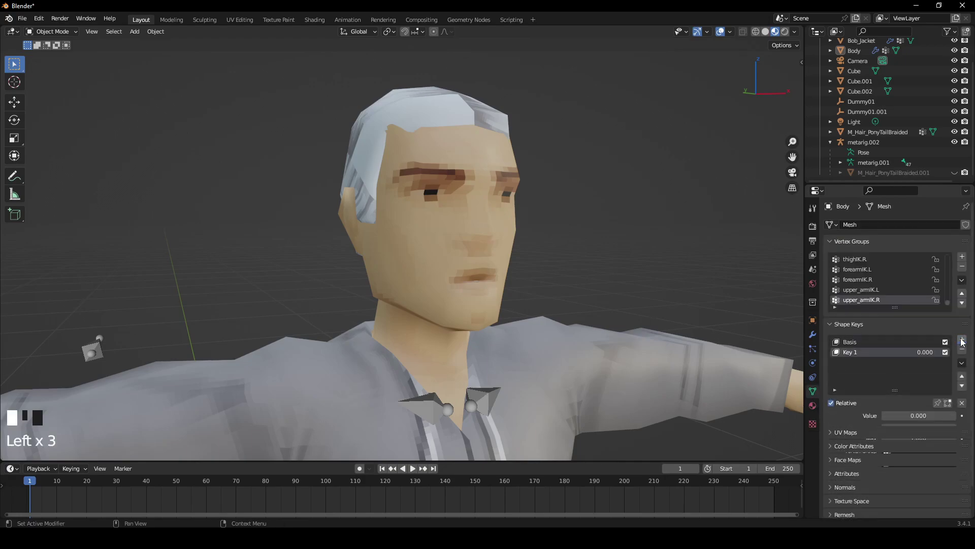
{"action": "left_click", "coordinate": [962, 340]}
{"action": "left_click", "coordinate": [962, 340]}
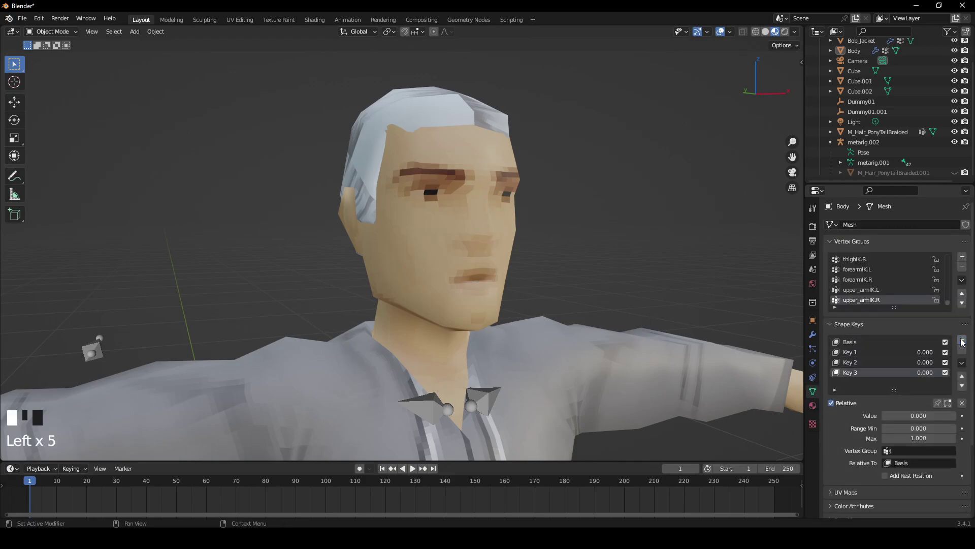
Step: Rename shape keys Key 1, Key 2 and Key 3 to A, E and O
{"action": "left_click", "coordinate": [856, 353]}
{"action": "double_click", "coordinate": [856, 353]}
{"action": "type", "text": "A"}
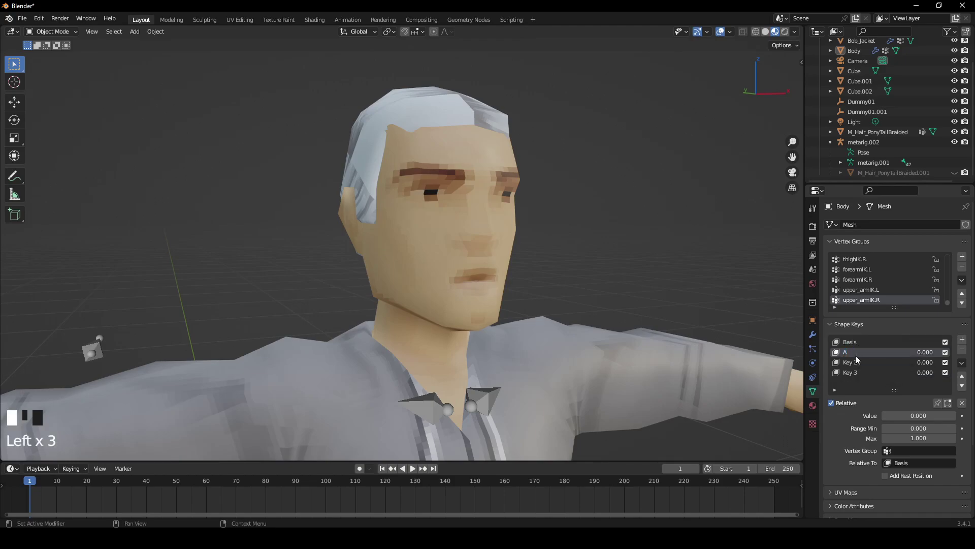
{"action": "left_click", "coordinate": [857, 361]}
{"action": "double_click", "coordinate": [857, 361]}
{"action": "type", "text": "E"}
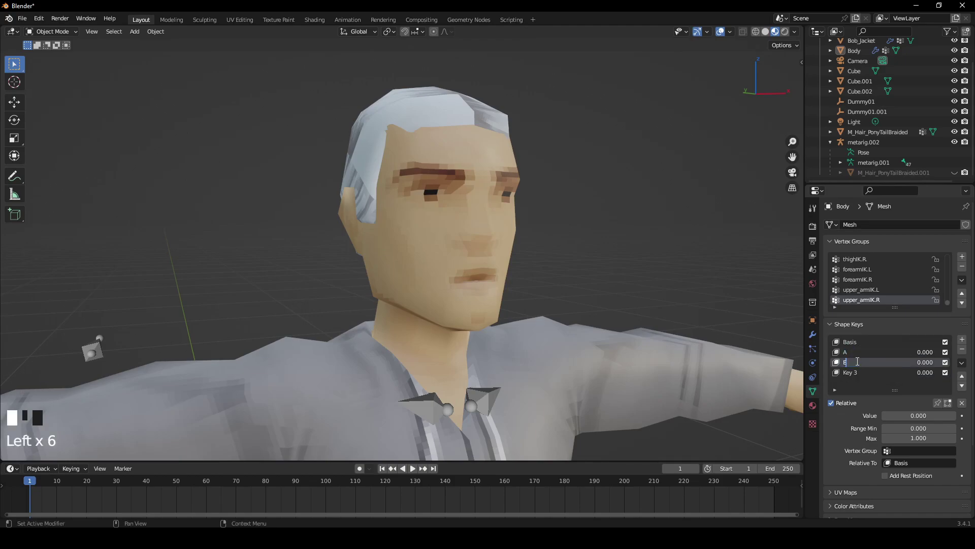
{"action": "left_click", "coordinate": [863, 371]}
{"action": "double_click", "coordinate": [863, 371]}
{"action": "type", "text": "O"}
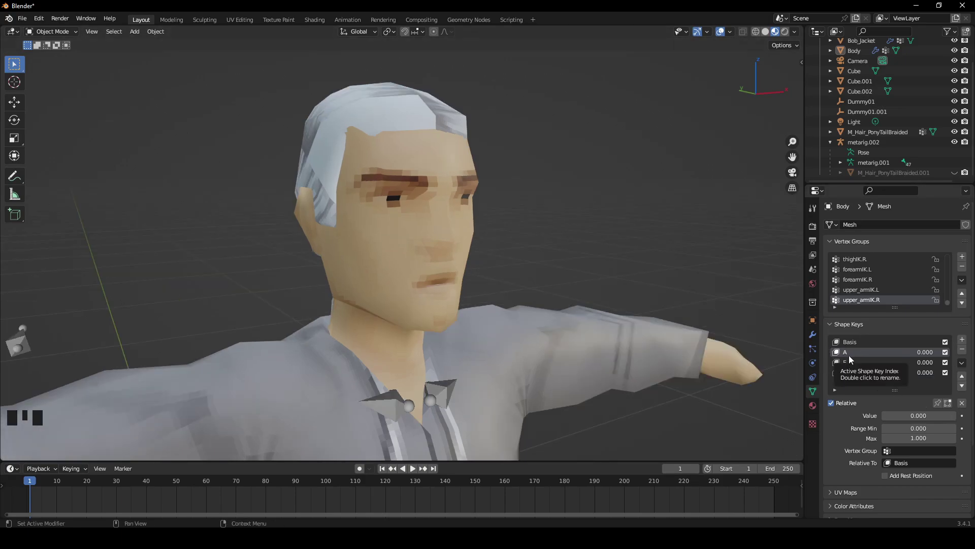
Step: Enter Edit Mode on the Body and frame the jaw in a side view
{"action": "left_click", "coordinate": [406, 247]}
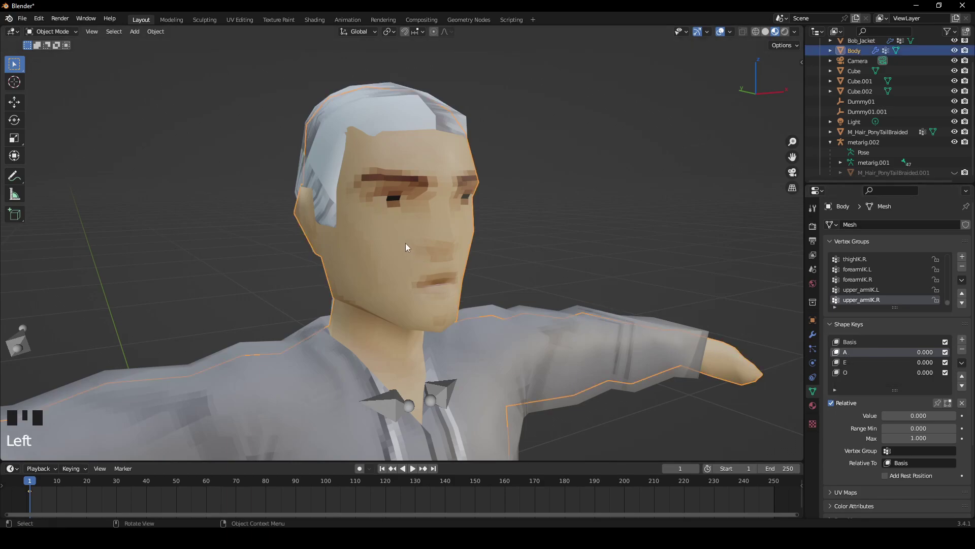
{"action": "key", "text": "Tab"}
{"action": "scroll", "coordinate": [407, 248], "scroll_direction": "up", "scroll_amount": 3}
{"action": "middle_click_drag", "start_coordinate": [407, 248], "coordinate": [699, 242]}
{"action": "key", "text": "KP_3"}
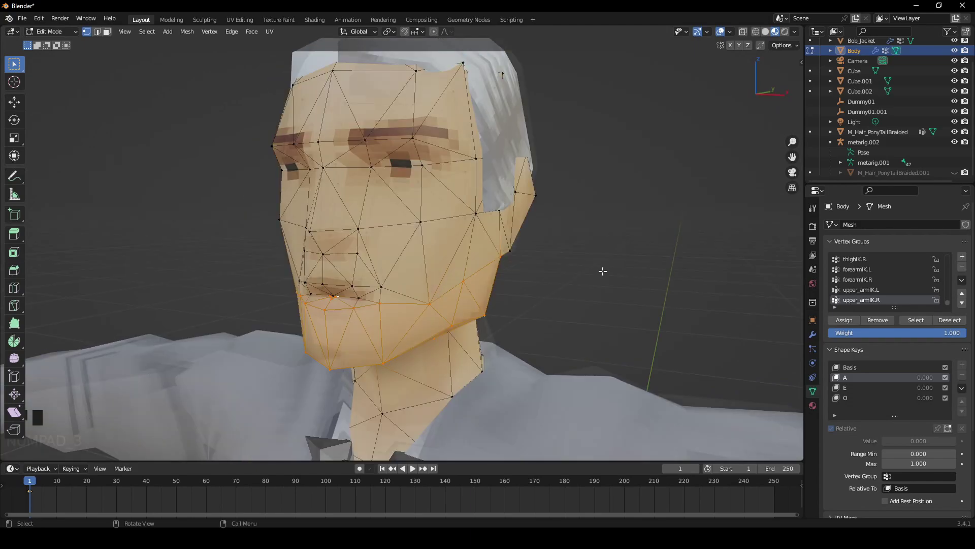
{"action": "middle_click_drag", "start_coordinate": [433, 297], "coordinate": [474, 293], "text": "shift"}
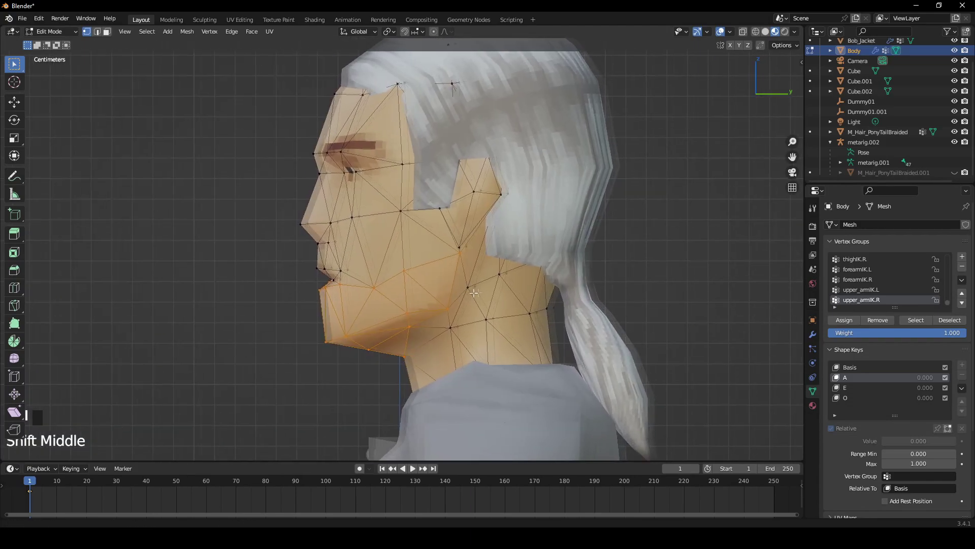
{"action": "scroll", "coordinate": [480, 291], "scroll_direction": "up", "scroll_amount": 3}
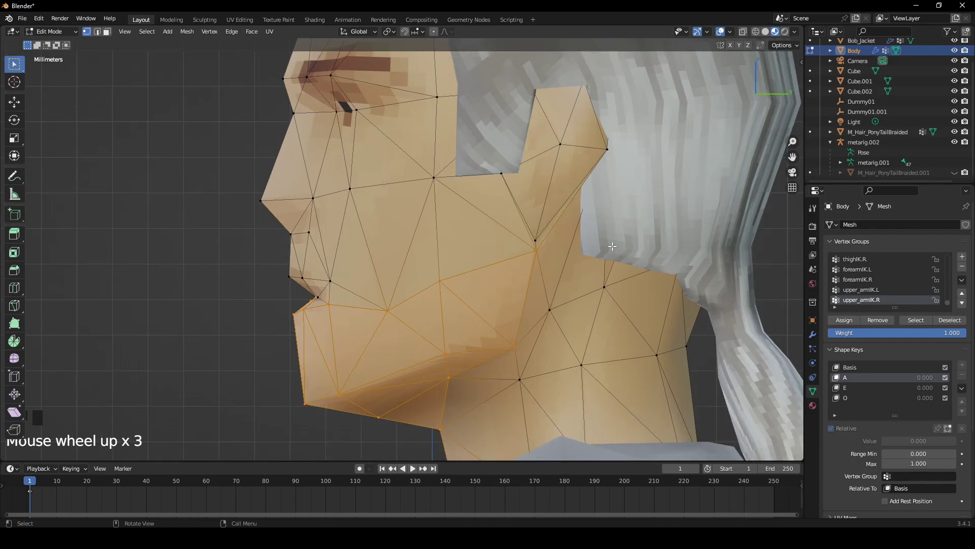
Step: Rotate the jaw vertices down around X and shift the mouth corners along Z
{"action": "key", "text": "r"}
{"action": "key", "text": "x"}
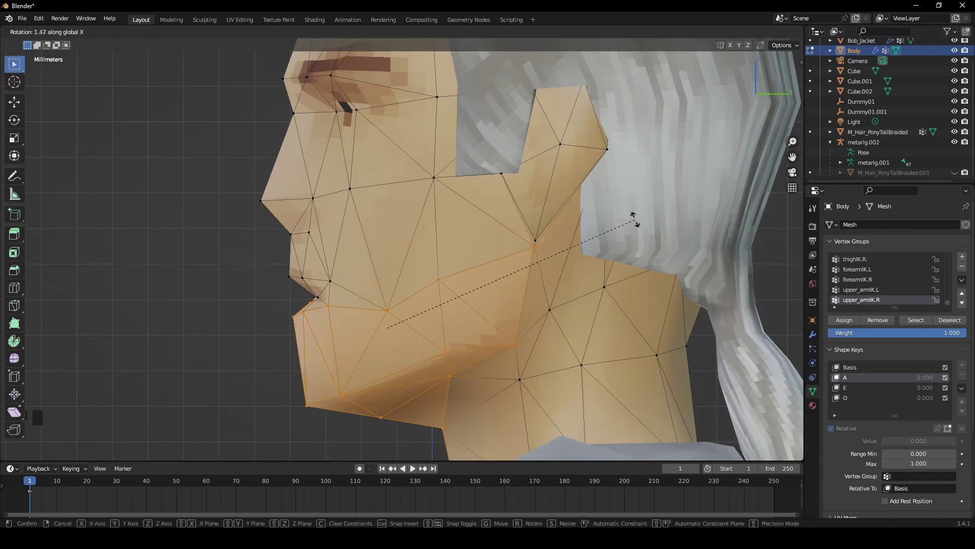
{"action": "left_click", "coordinate": [630, 209]}
{"action": "key", "text": "g"}
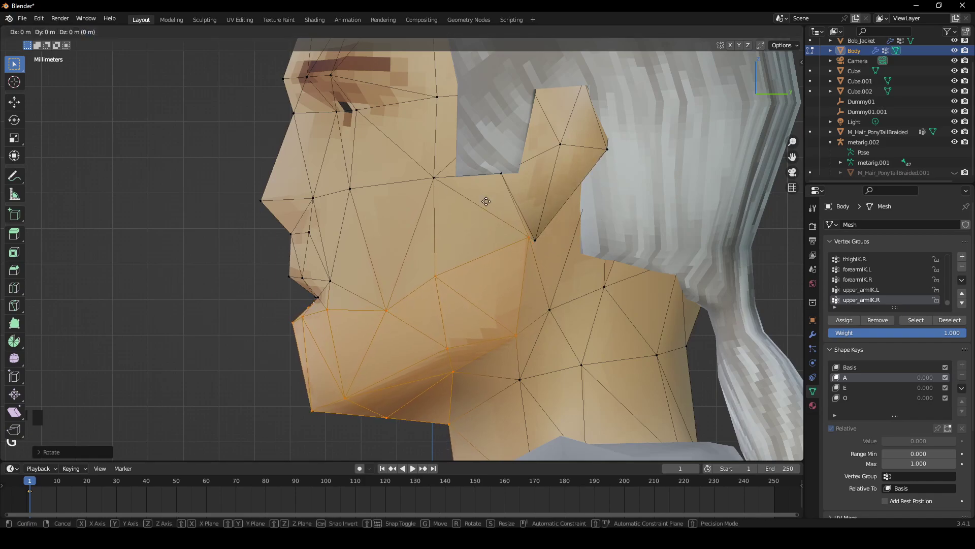
{"action": "key", "text": "z"}
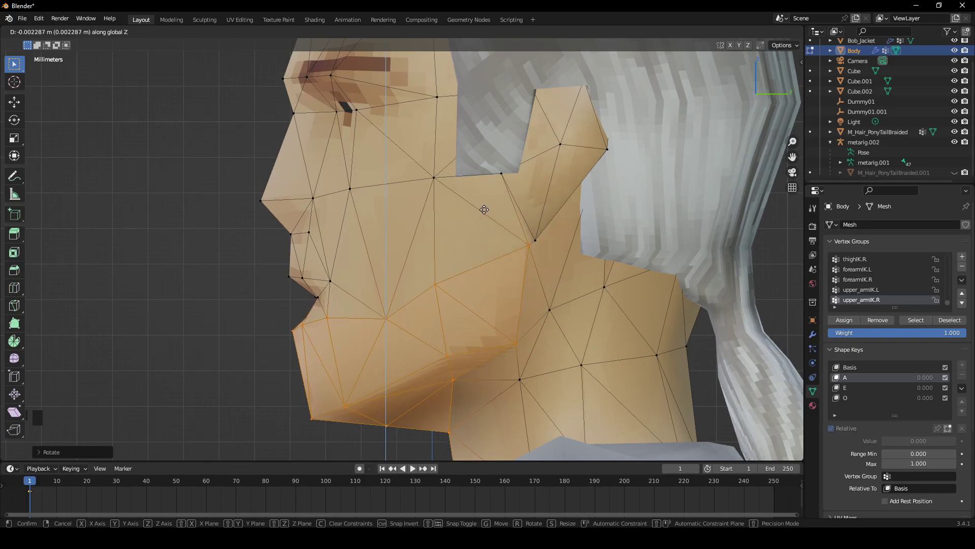
{"action": "left_click", "coordinate": [484, 210]}
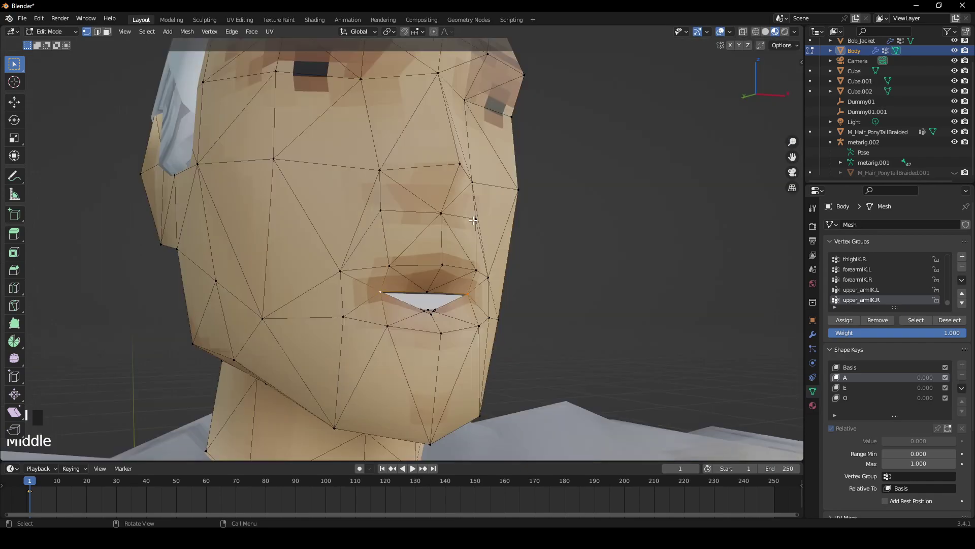
{"action": "key", "text": "g"}
{"action": "key", "text": "z"}
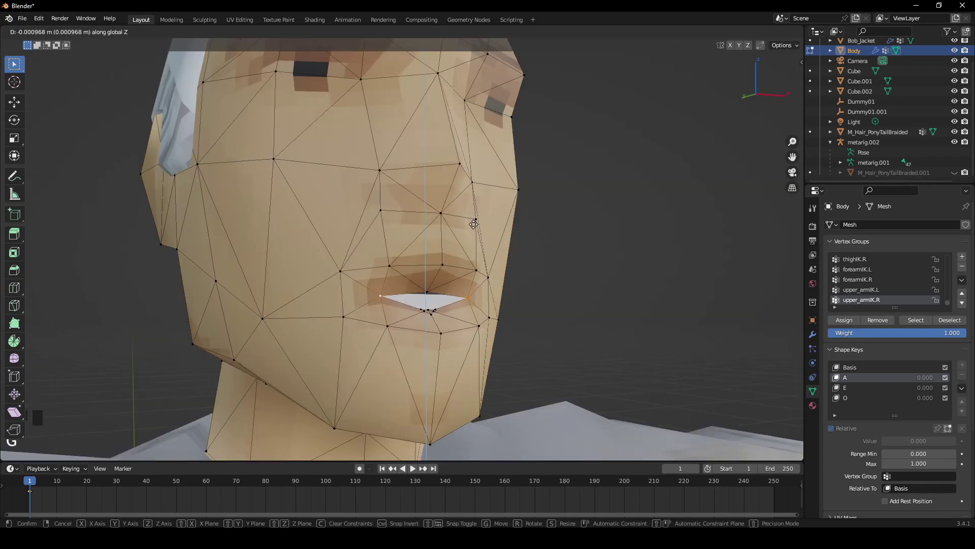
{"action": "left_click", "coordinate": [526, 309]}
Step: Set shape key A's value to 1.000 to open the mouth and keyframe it
{"action": "key", "text": "Tab"}
{"action": "key", "text": "Tab"}
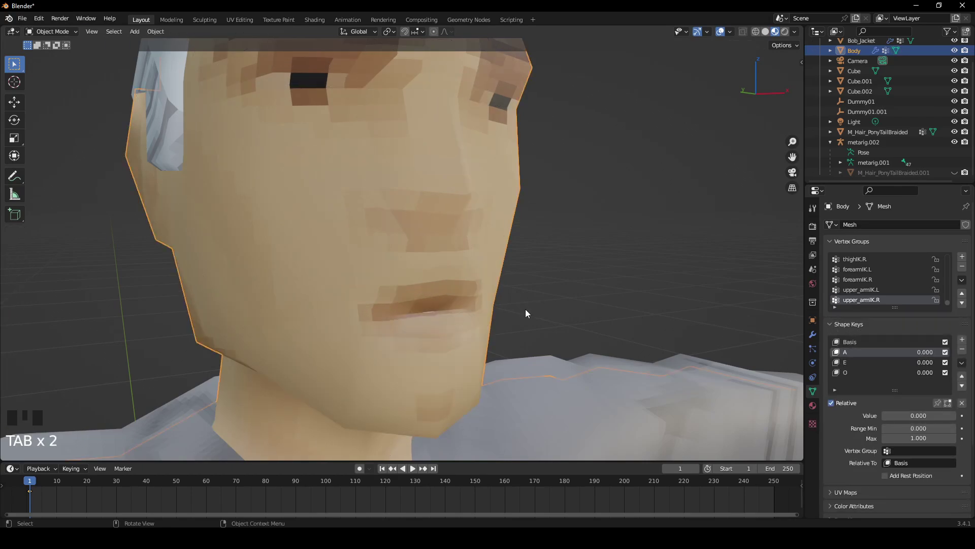
{"action": "scroll", "coordinate": [525, 309], "scroll_direction": "down", "scroll_amount": 5}
{"action": "middle_click_drag", "start_coordinate": [525, 308], "coordinate": [477, 298]}
{"action": "scroll", "coordinate": [431, 301], "scroll_direction": "up", "scroll_amount": 3}
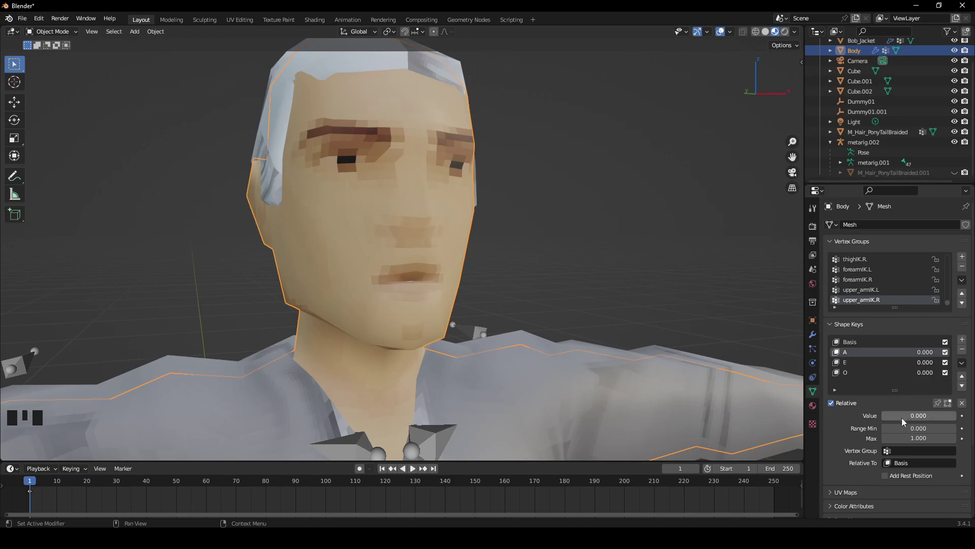
{"action": "mouse_move", "coordinate": [901, 417]}
{"action": "left_mouse_down"}
{"action": "mouse_move", "coordinate": [955, 416]}
{"action": "mouse_move", "coordinate": [882, 417]}
{"action": "left_mouse_up"}
{"action": "left_click_drag", "start_coordinate": [881, 416], "coordinate": [955, 417]}
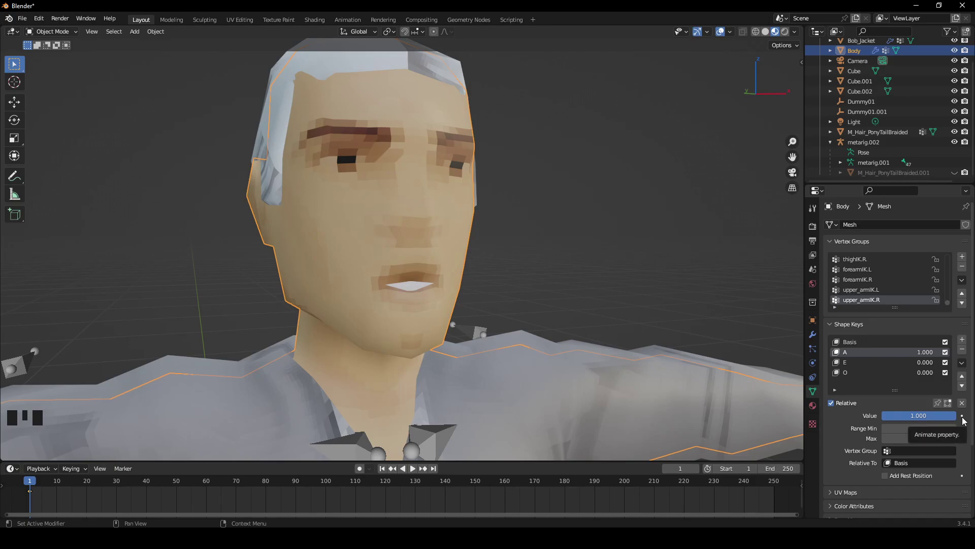
{"action": "left_click", "coordinate": [962, 416]}
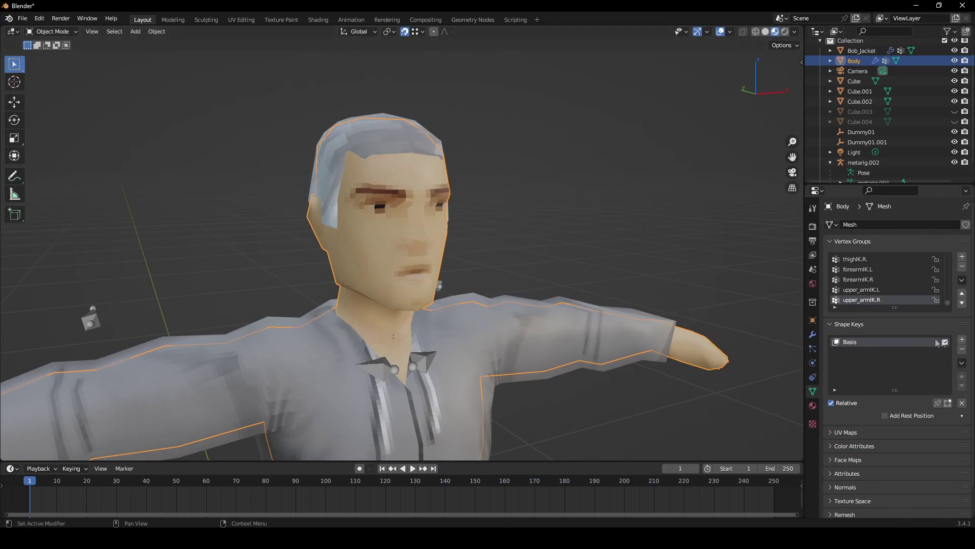
Step: Add a new shape key to the Body mesh and name it 'EyeBrowRai'
{"action": "left_click", "coordinate": [962, 339]}
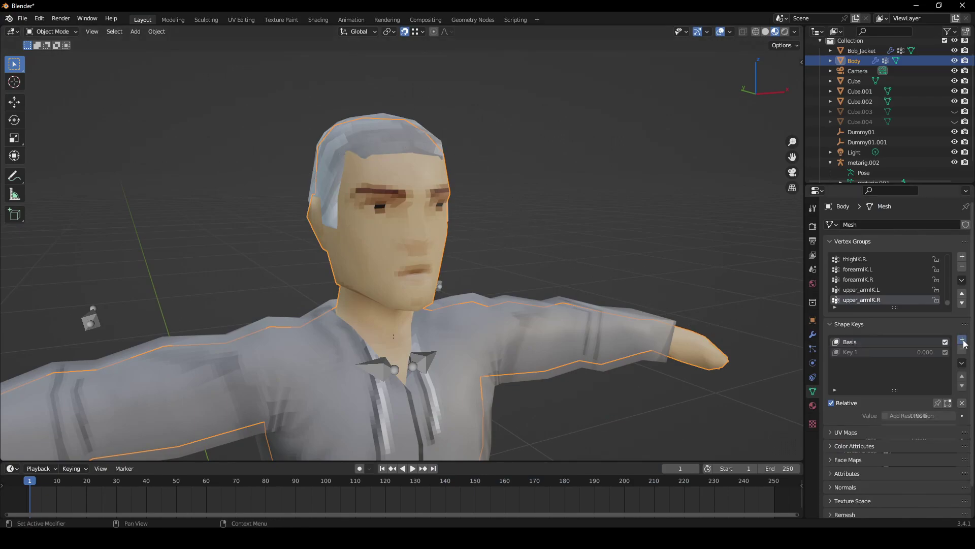
{"action": "double_click", "coordinate": [855, 353]}
{"action": "type", "text": "EyeBrowRaise"}
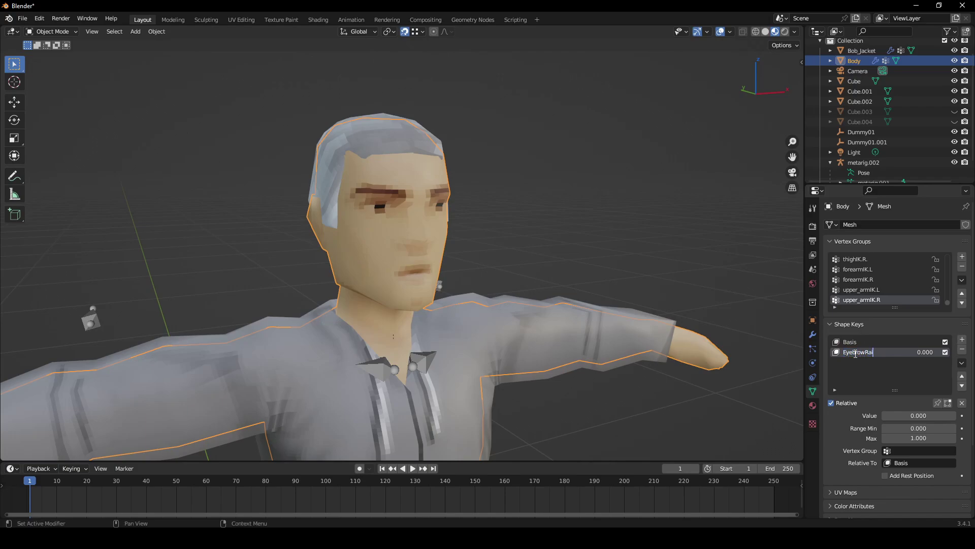
{"action": "key", "text": "Tab"}
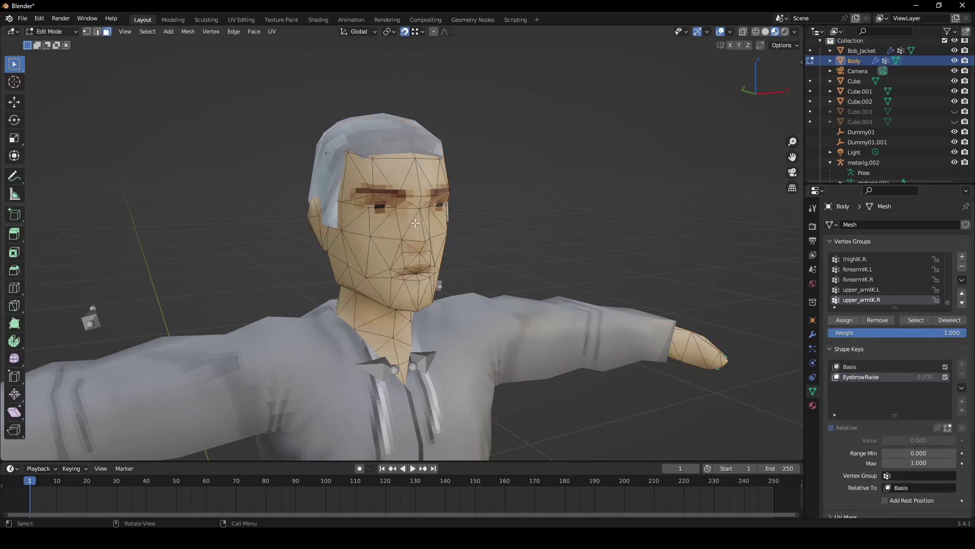
Step: Select the eyebrow vertices and raise them within the new shape key
{"action": "scroll", "coordinate": [442, 218], "scroll_direction": "up", "scroll_amount": 4}
{"action": "left_click", "coordinate": [452, 188], "text": "shift"}
{"action": "left_click", "coordinate": [484, 183], "text": "shift"}
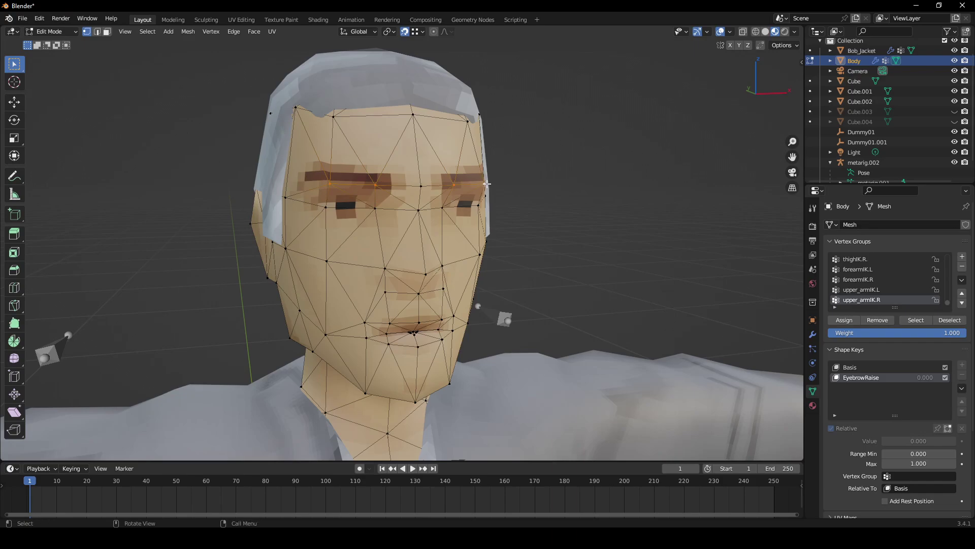
{"action": "middle_click_drag", "start_coordinate": [485, 185], "coordinate": [552, 187]}
{"action": "key", "text": "g"}
{"action": "key", "text": "y"}
{"action": "key", "text": "Escape"}
{"action": "key", "text": "g"}
{"action": "left_click", "coordinate": [547, 187]}
{"action": "key", "text": "Tab"}
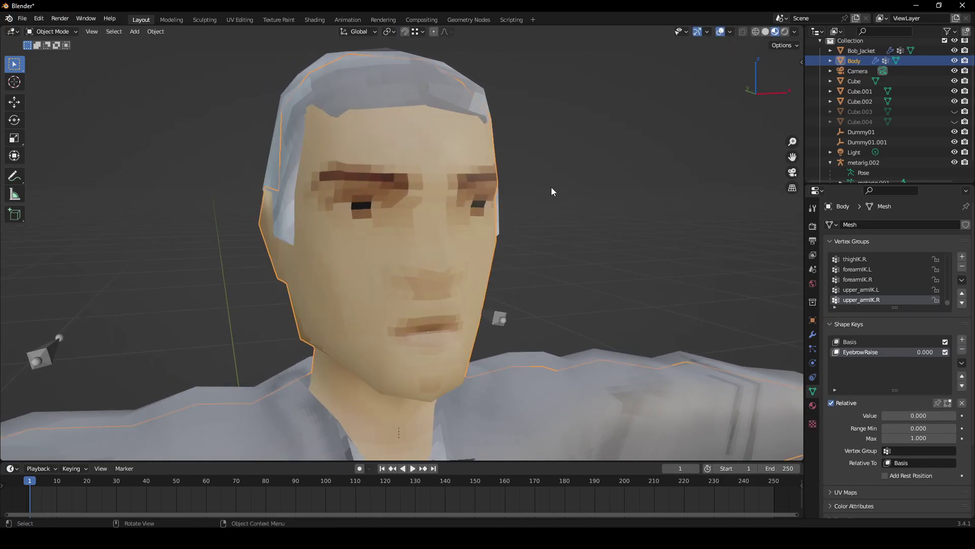
{"action": "key", "text": "g"}
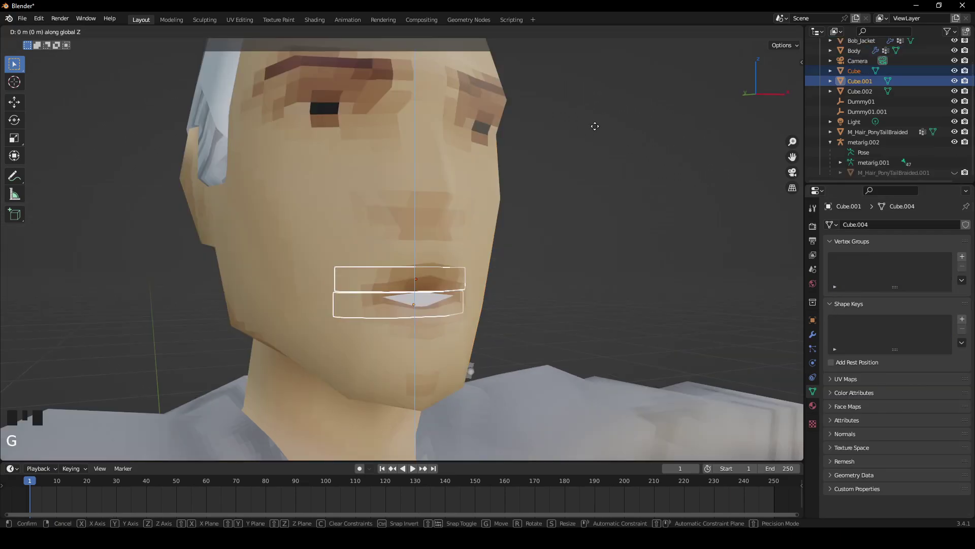
Step: Lower the mouth pieces and insert a Location keyframe on Cube.001 at frame 1
{"action": "left_click", "coordinate": [592, 135]}
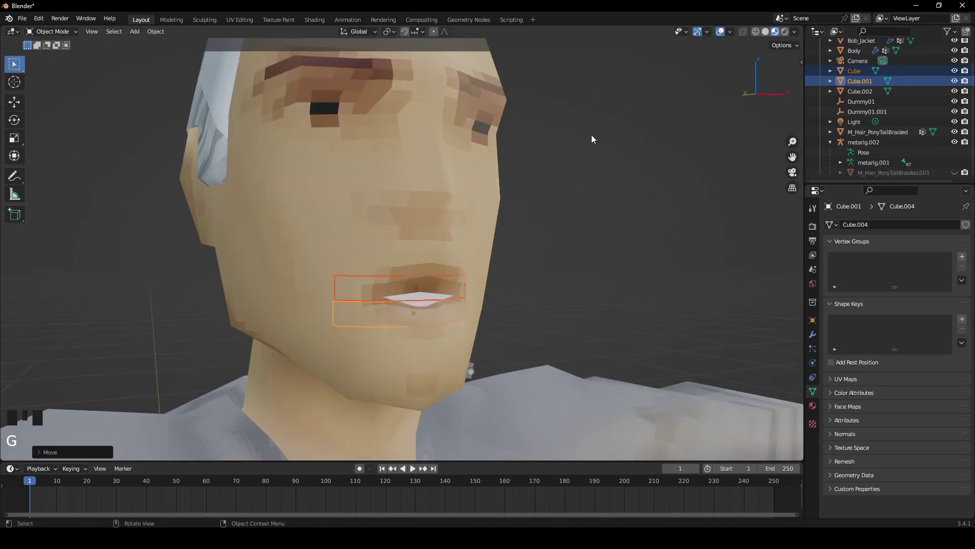
{"action": "left_click", "coordinate": [611, 265]}
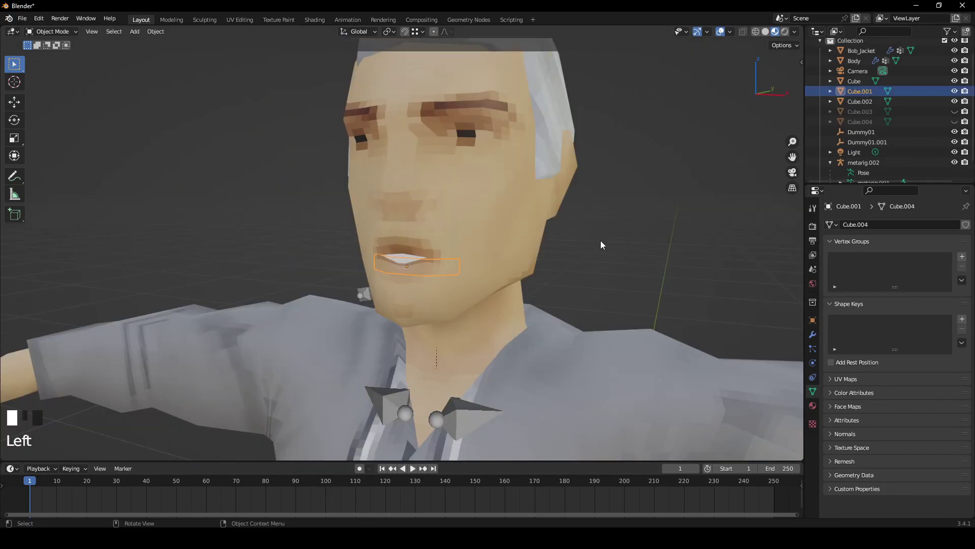
{"action": "key", "text": "i"}
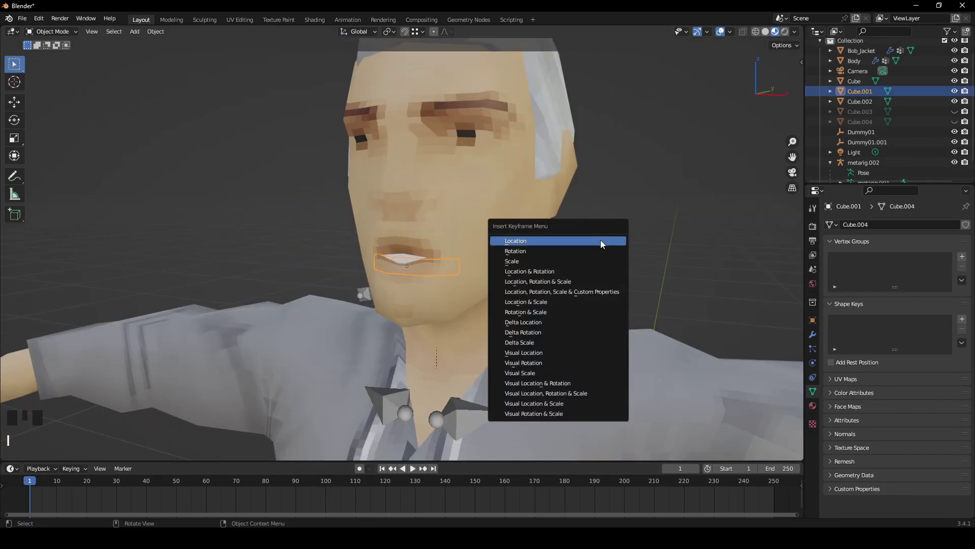
{"action": "left_click", "coordinate": [600, 240]}
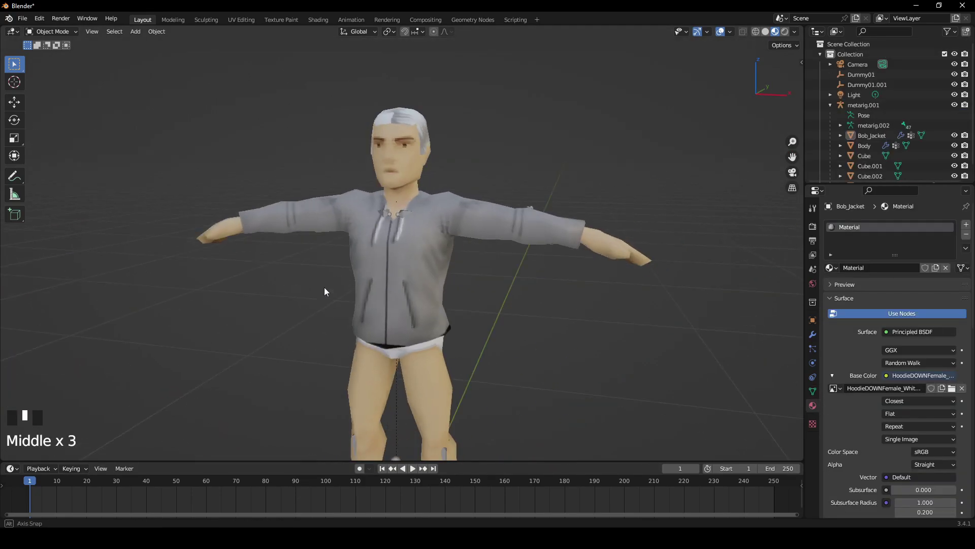
{"action": "middle_click_drag", "start_coordinate": [324, 287], "coordinate": [288, 315]}
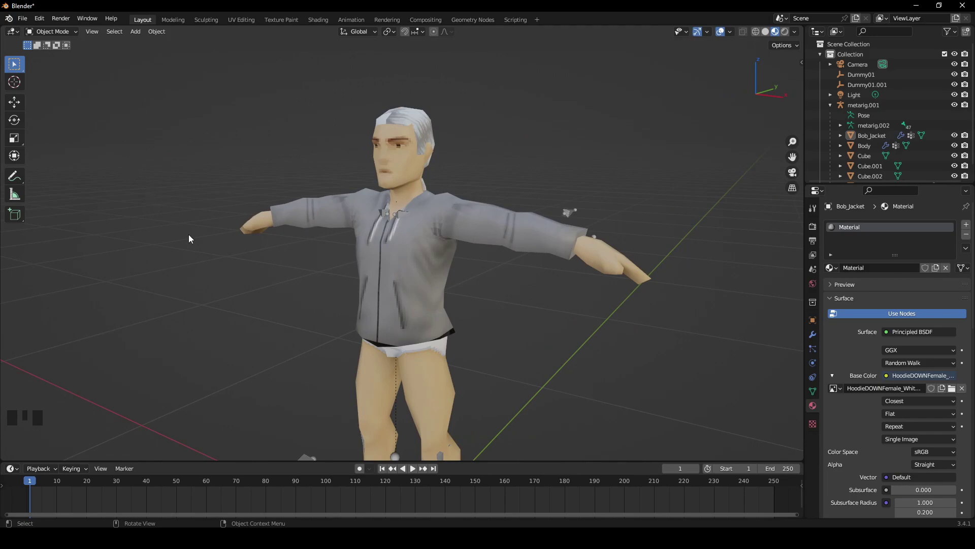
Step: Split the viewport, make the left half a UV Editor, and select the whole jacket mesh
{"action": "left_click_drag", "start_coordinate": [4, 27], "coordinate": [453, 59]}
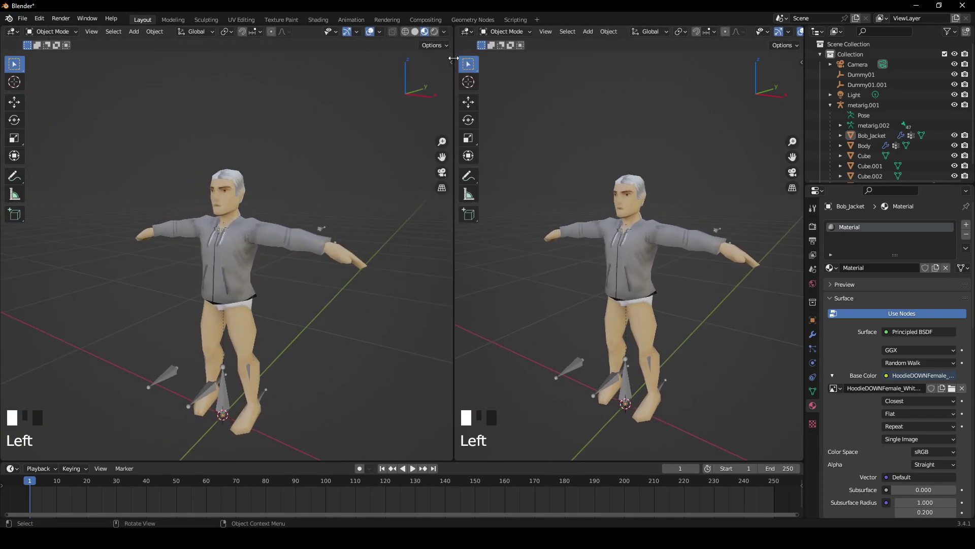
{"action": "left_click", "coordinate": [13, 33]}
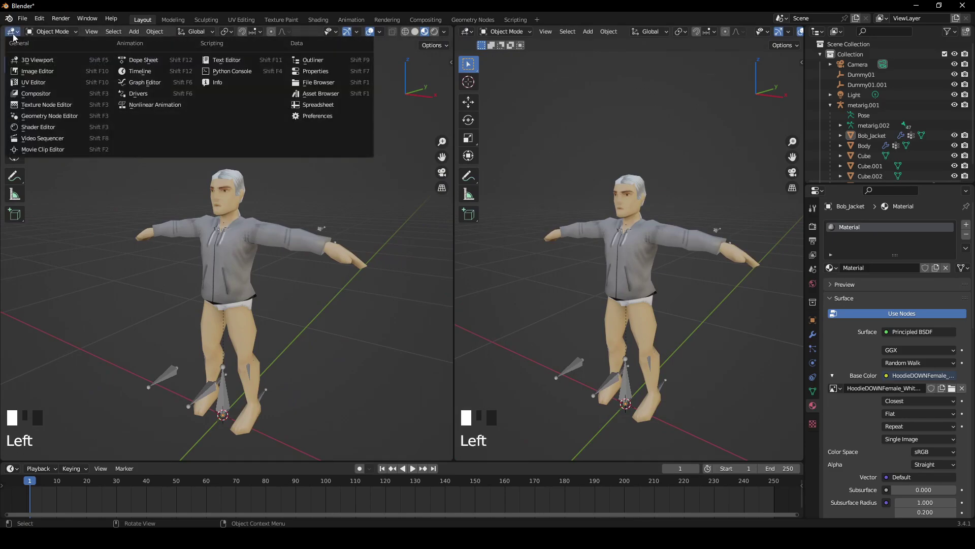
{"action": "left_click", "coordinate": [30, 82]}
{"action": "key", "text": "Tab"}
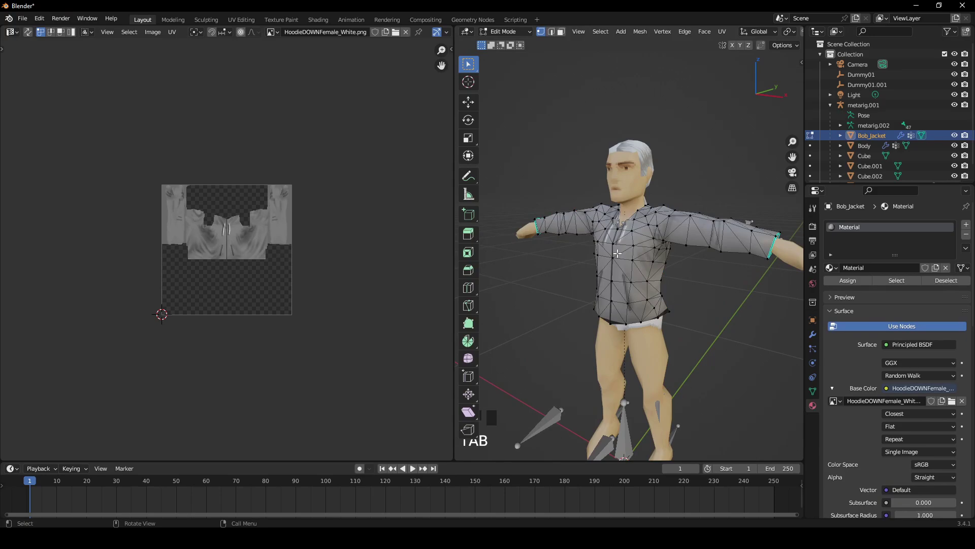
{"action": "key", "text": "a"}
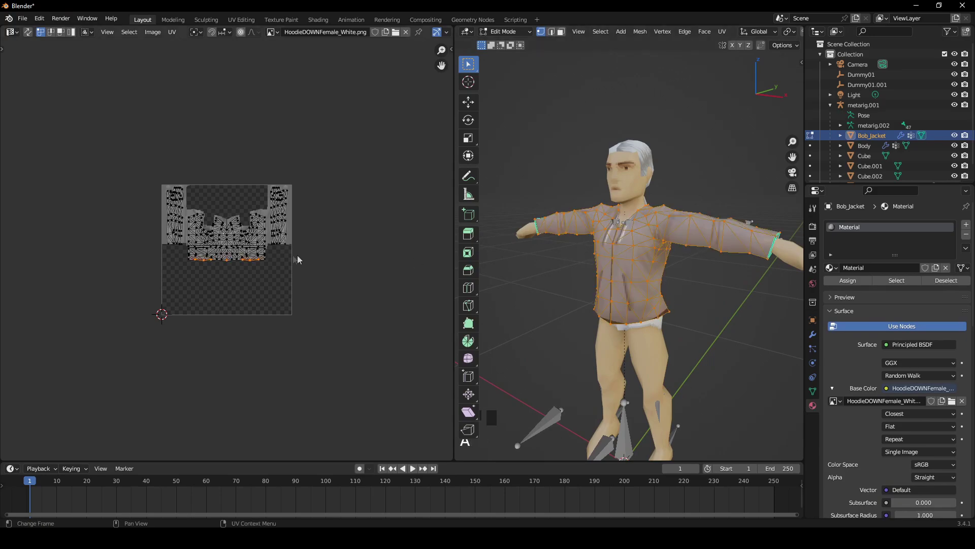
Step: Circle-select the jacket's bottom-edge UVs and shift them vertically along Y
{"action": "scroll", "coordinate": [227, 257], "scroll_direction": "up", "scroll_amount": 4}
{"action": "scroll", "coordinate": [227, 289], "scroll_direction": "up", "scroll_amount": 2}
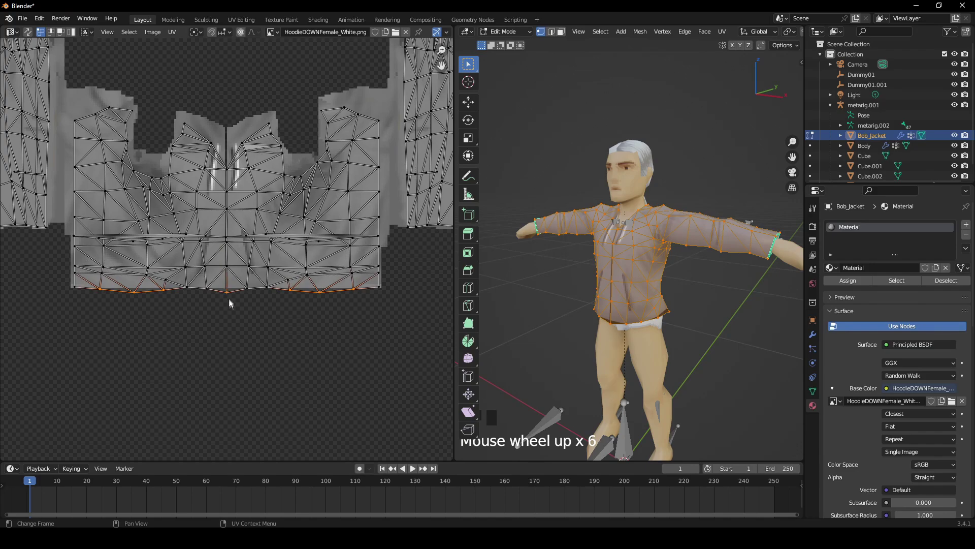
{"action": "left_click", "coordinate": [235, 316]}
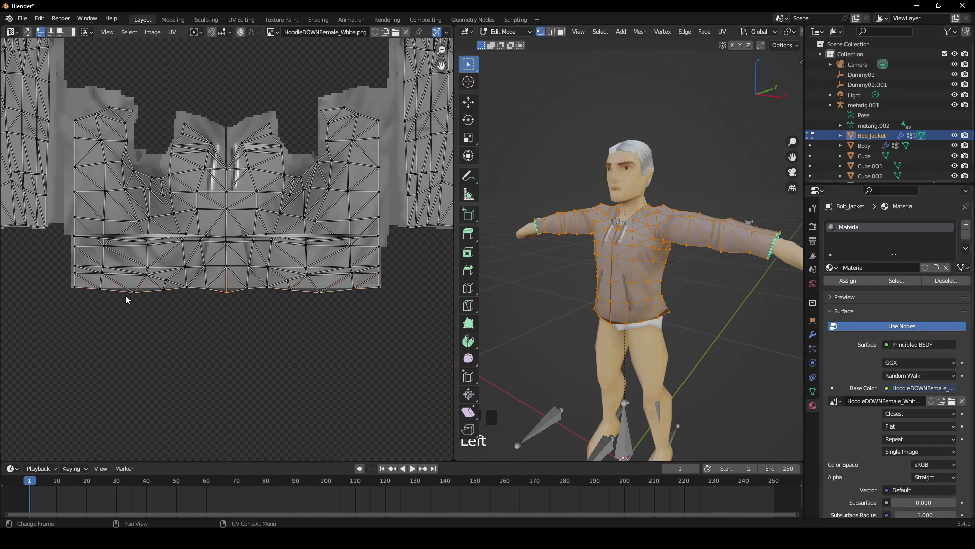
{"action": "scroll", "coordinate": [124, 297], "scroll_direction": "up", "scroll_amount": 1}
{"action": "key", "text": "c"}
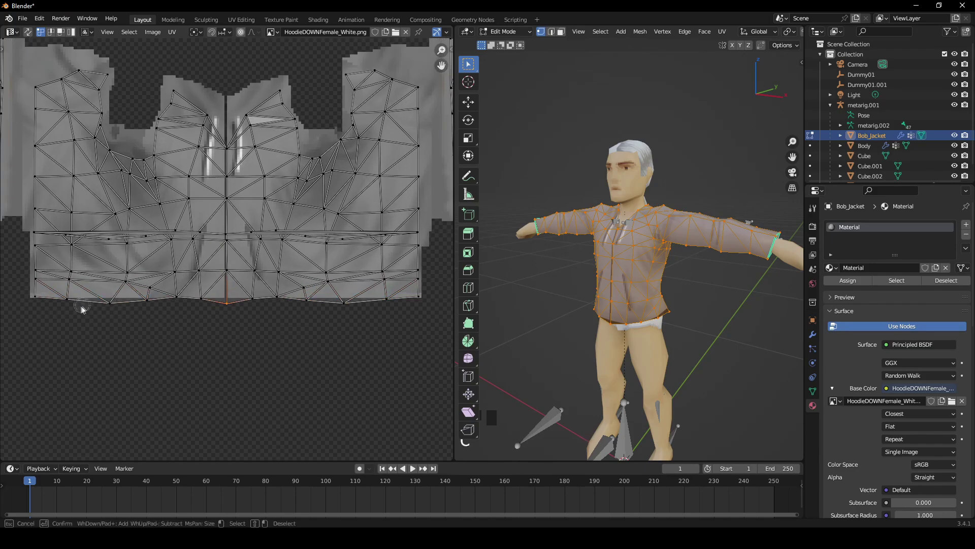
{"action": "scroll", "coordinate": [80, 317], "scroll_direction": "up", "scroll_amount": 2}
{"action": "scroll", "coordinate": [79, 323], "scroll_direction": "down", "scroll_amount": 3}
{"action": "left_click_drag", "start_coordinate": [78, 322], "coordinate": [214, 325]}
{"action": "key", "text": "Escape"}
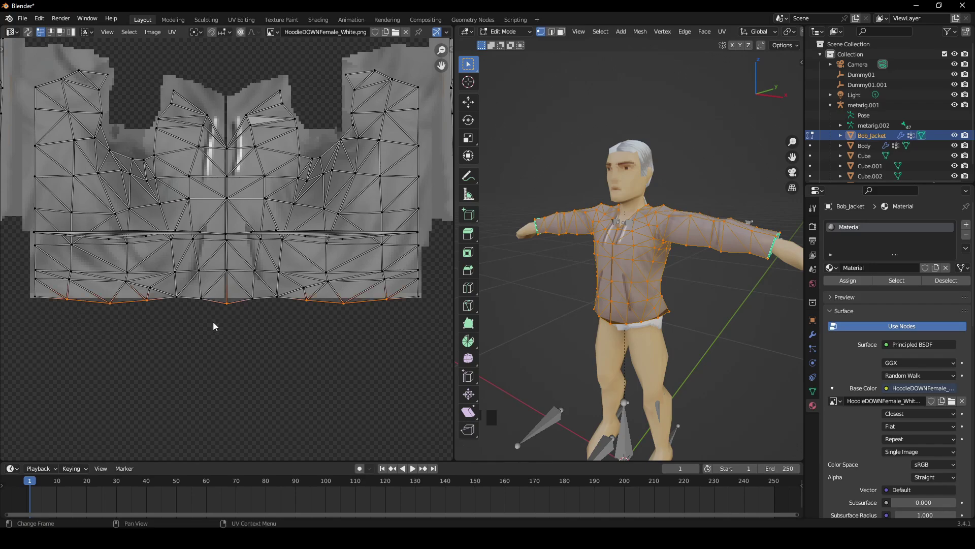
{"action": "key", "text": "g"}
{"action": "key", "text": "y"}
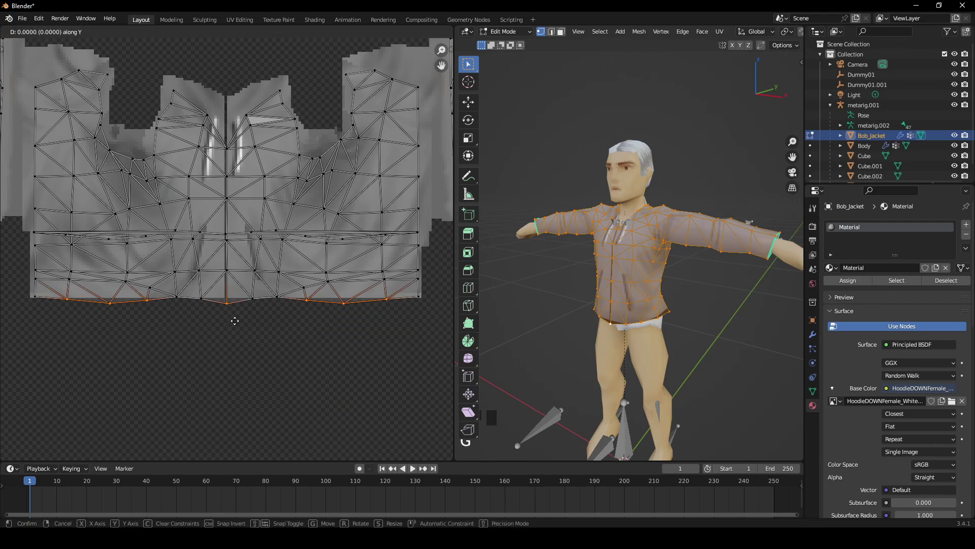
{"action": "left_click", "coordinate": [235, 321]}
{"action": "key", "text": "Tab"}
{"action": "middle_click_drag", "start_coordinate": [701, 289], "coordinate": [565, 262]}
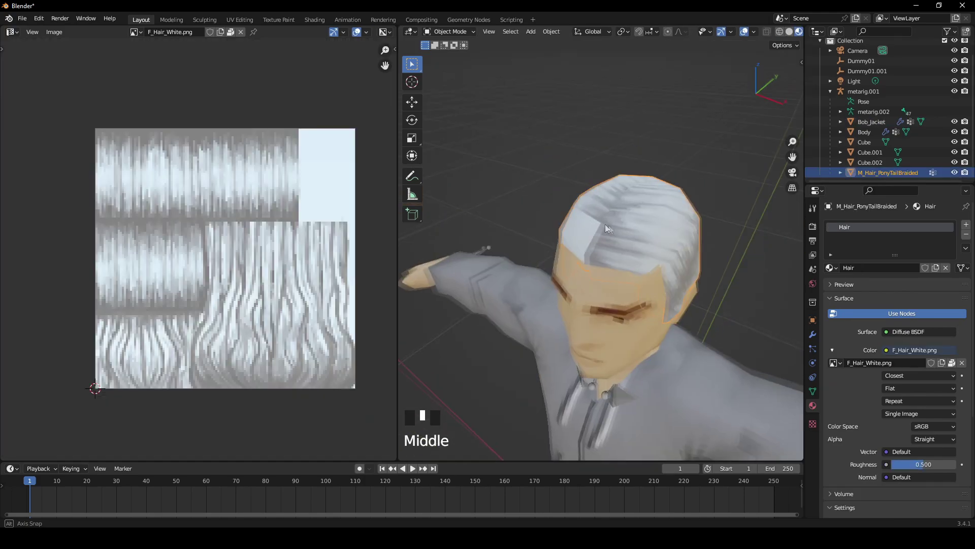
Step: Select the ponytail hair and box-select its entire UV island
{"action": "middle_click_drag", "start_coordinate": [605, 224], "coordinate": [627, 227]}
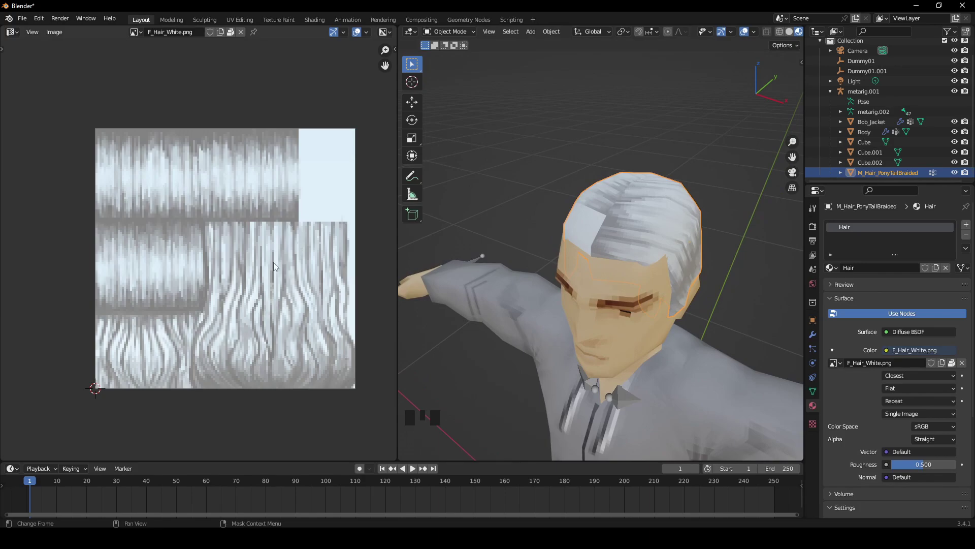
{"action": "left_click", "coordinate": [645, 224]}
{"action": "key", "text": "Tab"}
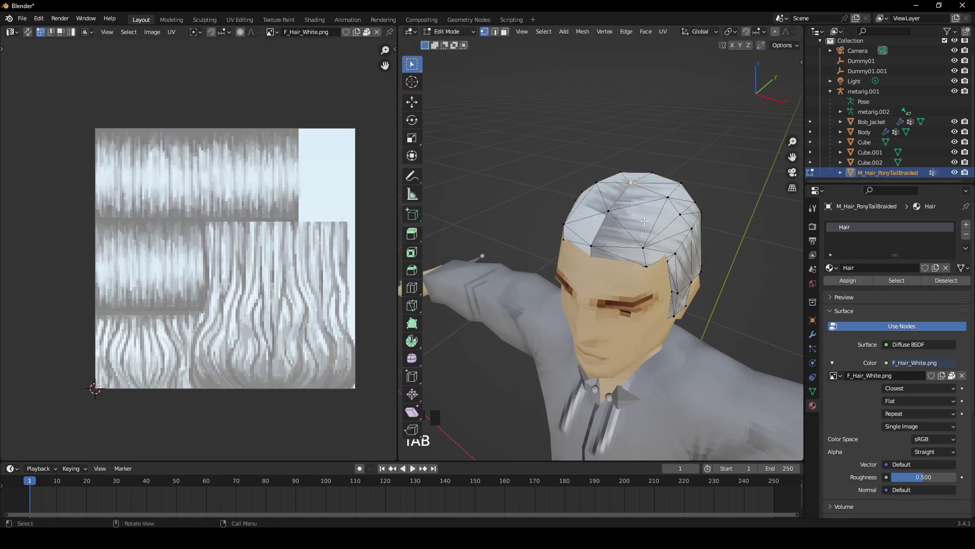
{"action": "key", "text": "a"}
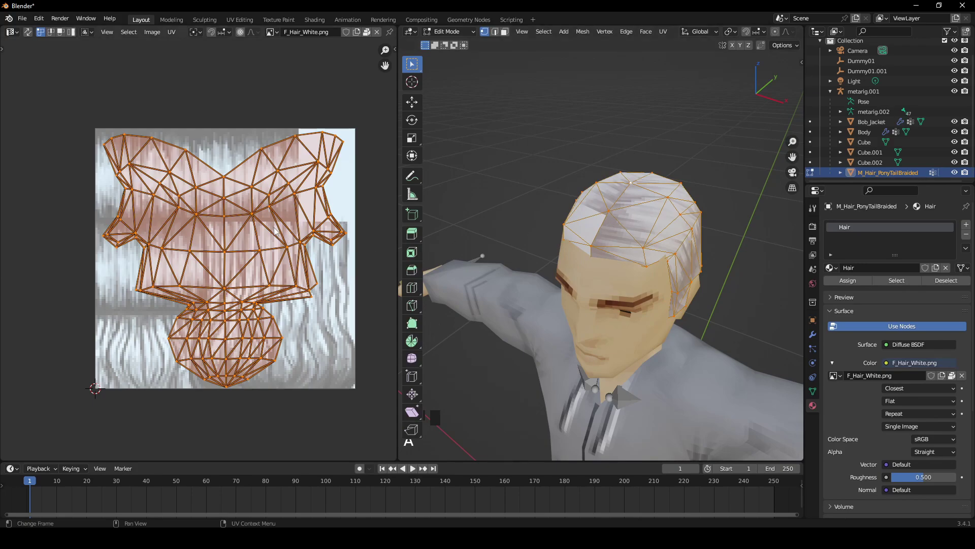
{"action": "left_click", "coordinate": [336, 299]}
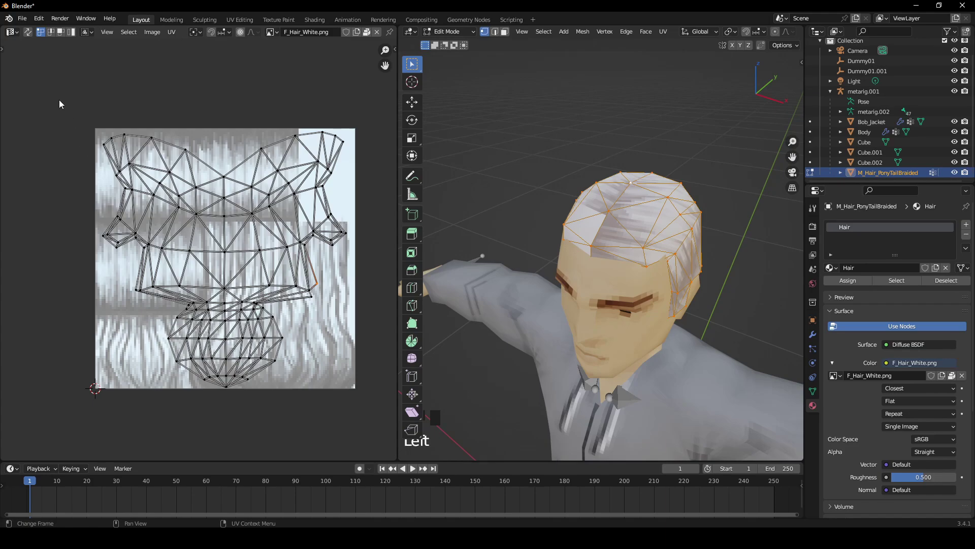
{"action": "left_click_drag", "start_coordinate": [59, 104], "coordinate": [374, 413]}
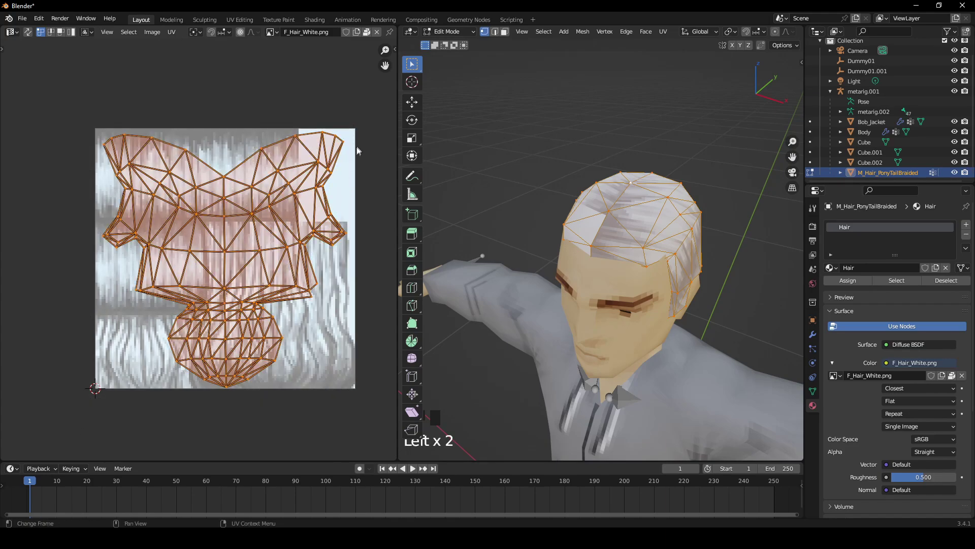
Step: Shrink the hair UV island and move it to the lower-left of F_Hair_White.png
{"action": "key", "text": "s"}
{"action": "left_click", "coordinate": [327, 191]}
{"action": "scroll", "coordinate": [325, 193], "scroll_direction": "up", "scroll_amount": 3}
{"action": "key", "text": "g"}
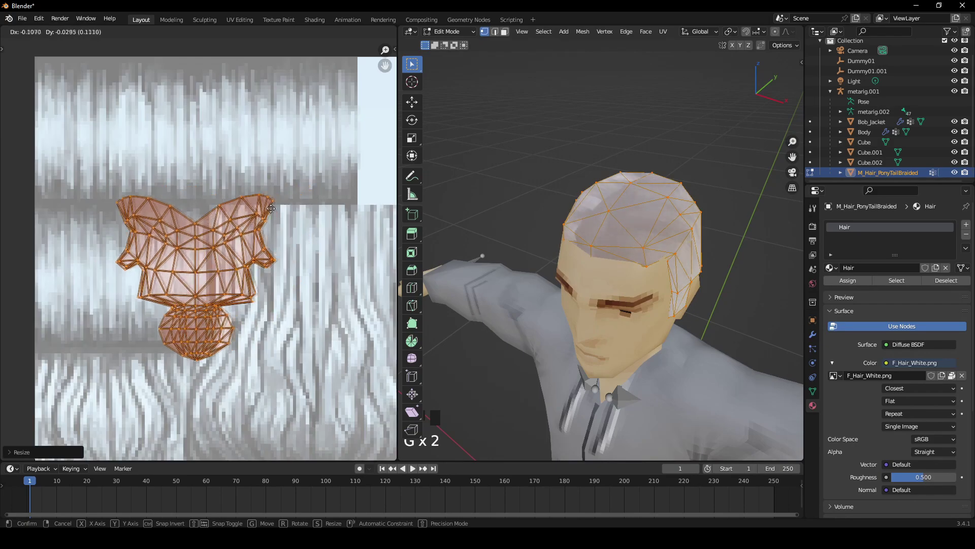
{"action": "left_click", "coordinate": [233, 181]}
{"action": "key", "text": "g"}
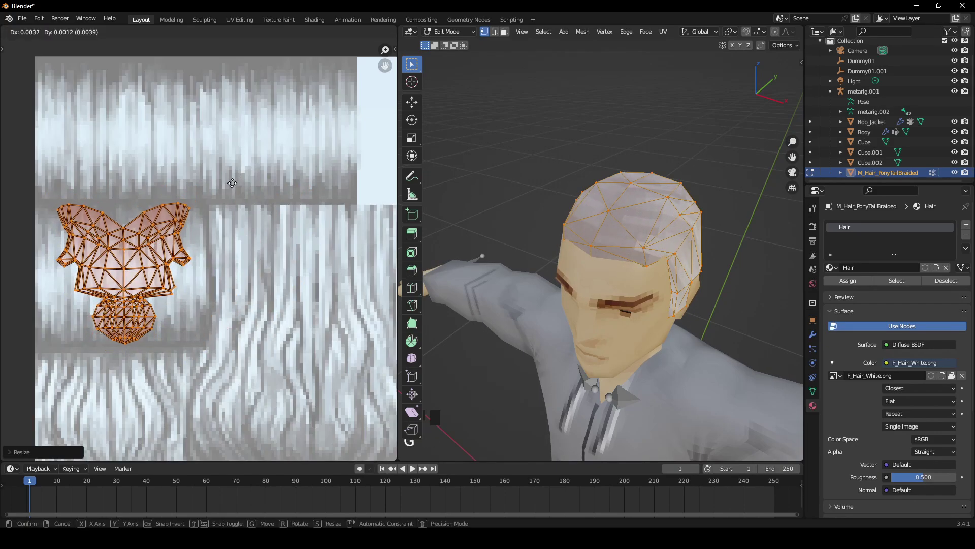
{"action": "left_click", "coordinate": [232, 181]}
{"action": "key", "text": "Tab"}
{"action": "left_click", "coordinate": [606, 142]}
{"action": "middle_click_drag", "start_coordinate": [606, 142], "coordinate": [671, 247]}
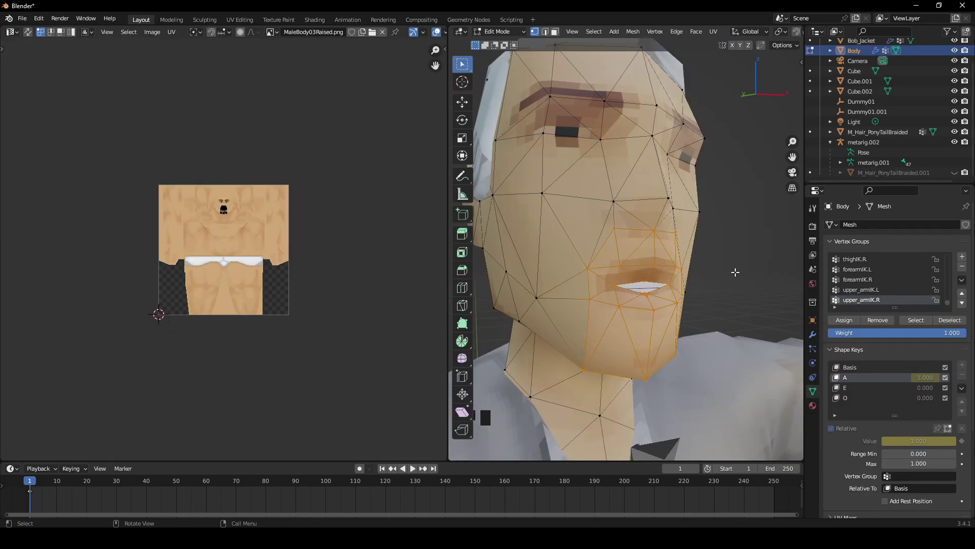
Step: Zoom to the face area of MaleBody03Raised.png and move the mouth UVs vertically
{"action": "middle_click_drag", "start_coordinate": [680, 271], "coordinate": [704, 272]}
{"action": "scroll", "coordinate": [247, 239], "scroll_direction": "up", "scroll_amount": 6}
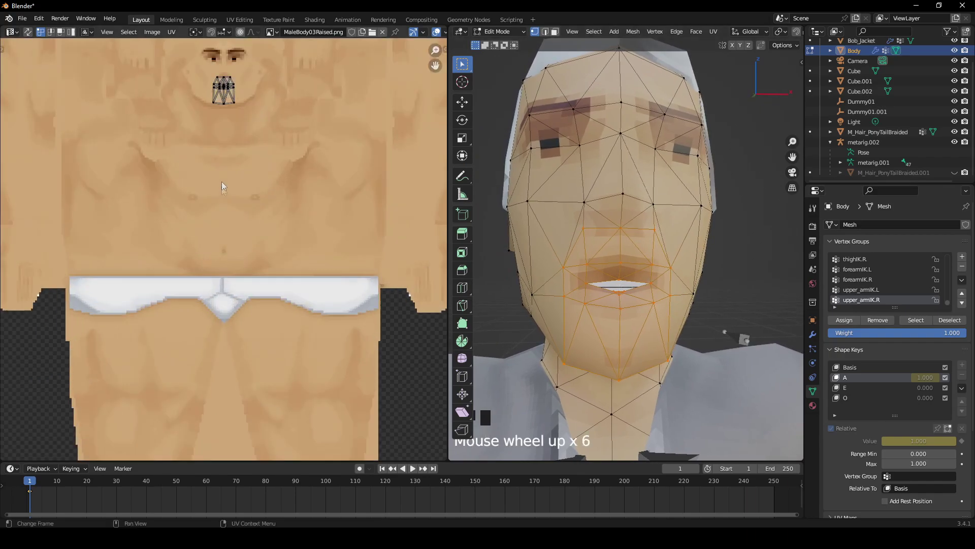
{"action": "middle_click_drag", "start_coordinate": [242, 98], "coordinate": [240, 230]}
{"action": "scroll", "coordinate": [240, 230], "scroll_direction": "up", "scroll_amount": 6}
{"action": "scroll", "coordinate": [240, 230], "scroll_direction": "up", "scroll_amount": 2}
{"action": "key", "text": "a"}
{"action": "key", "text": "g"}
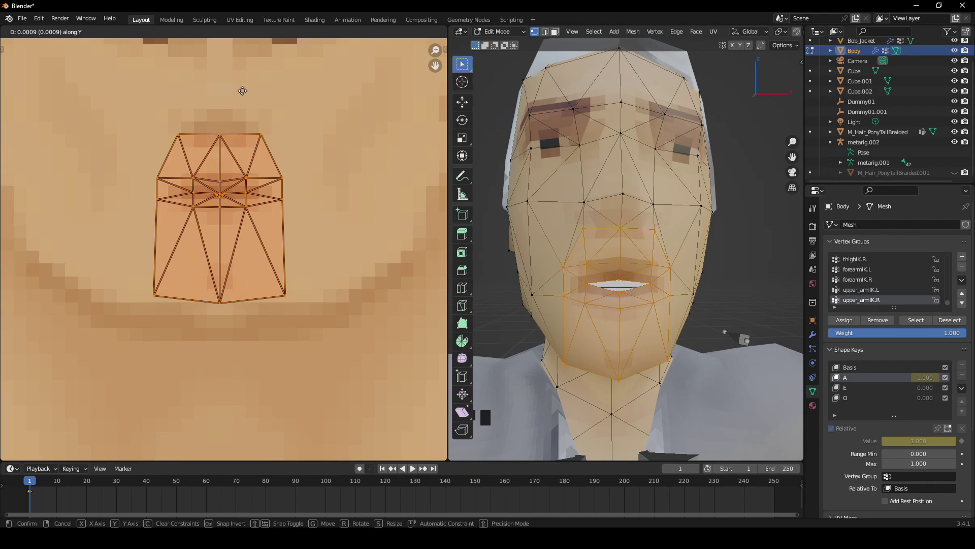
{"action": "left_click", "coordinate": [245, 94]}
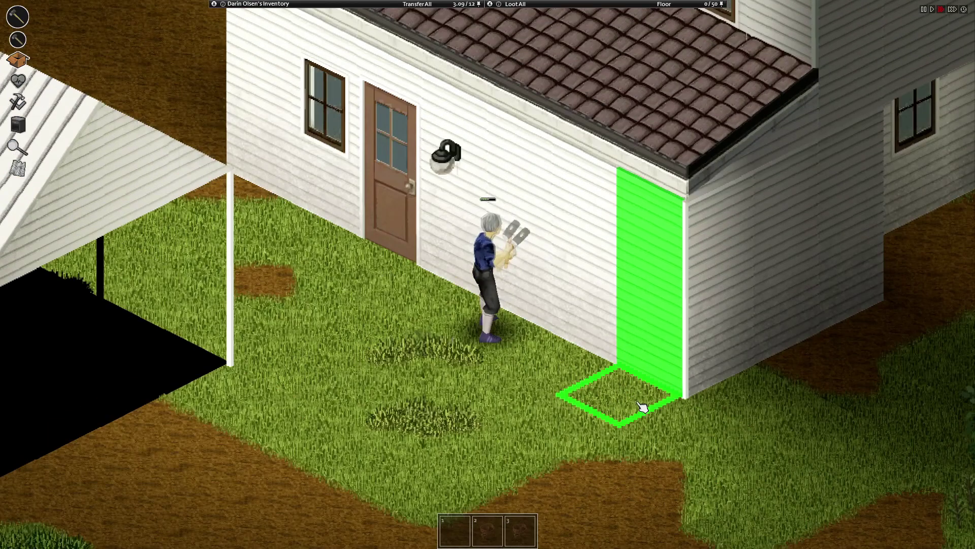
Step: Smash through the house wall section with the sledgehammer
{"action": "key", "text": "s"}
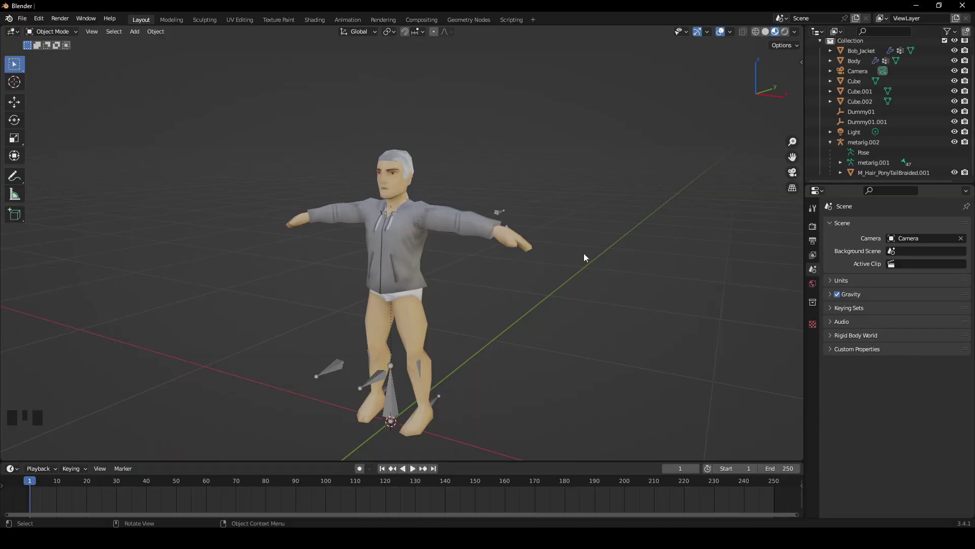
Step: Add a cube, stretch it tall along Z and move it upward
{"action": "key", "text": "shift+a"}
{"action": "mouse_move", "coordinate": [584, 254]}
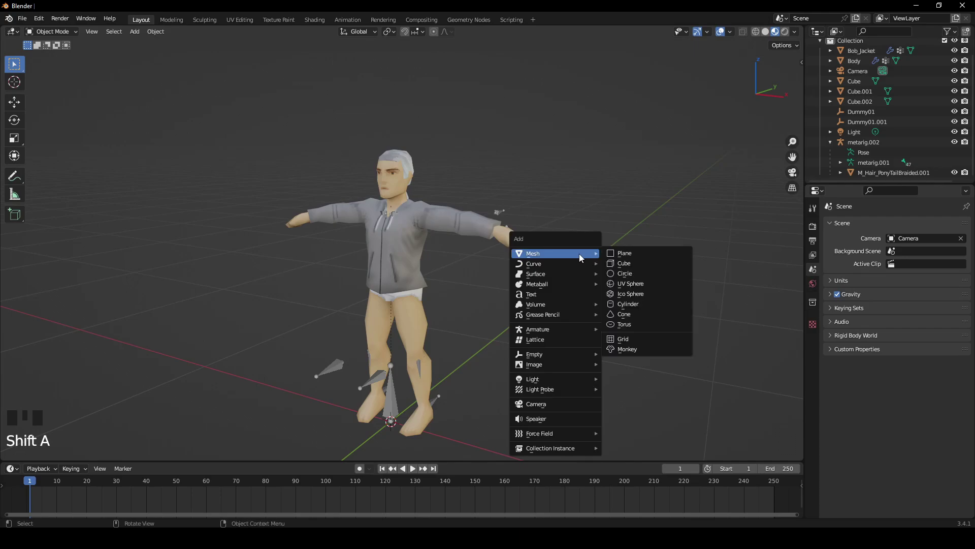
{"action": "left_click", "coordinate": [623, 264]}
{"action": "scroll", "coordinate": [621, 268], "scroll_direction": "down", "scroll_amount": 3}
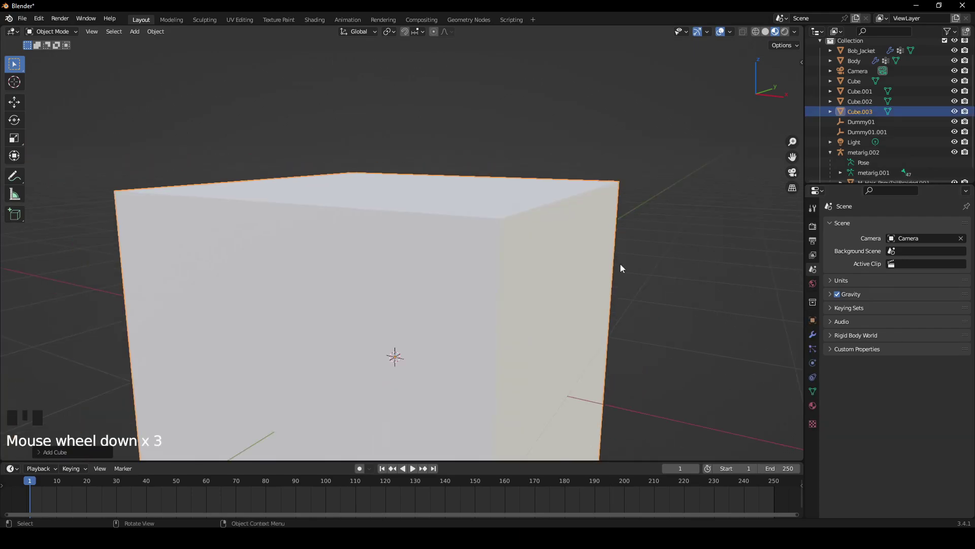
{"action": "scroll", "coordinate": [618, 268], "scroll_direction": "down", "scroll_amount": 2}
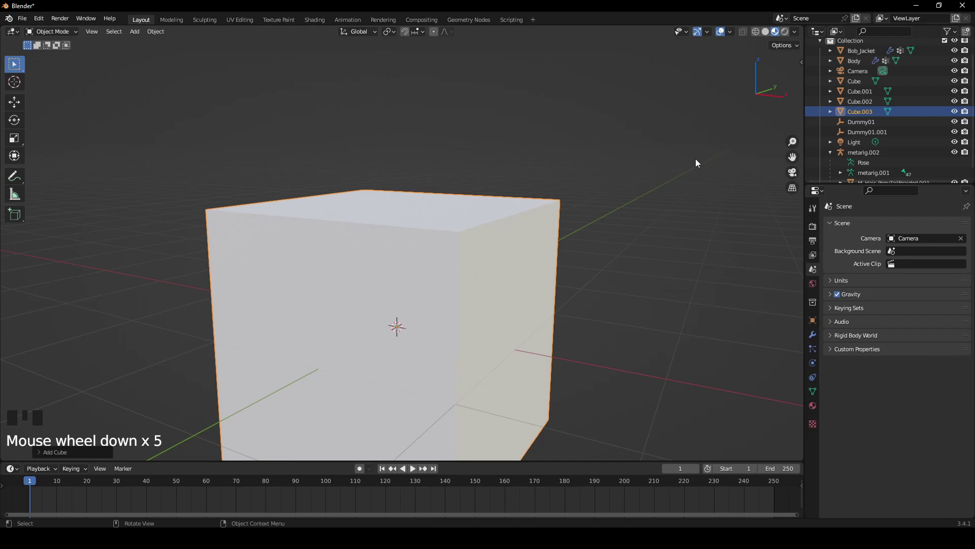
{"action": "key", "text": "s"}
{"action": "scroll", "coordinate": [574, 233], "scroll_direction": "down", "scroll_amount": 5}
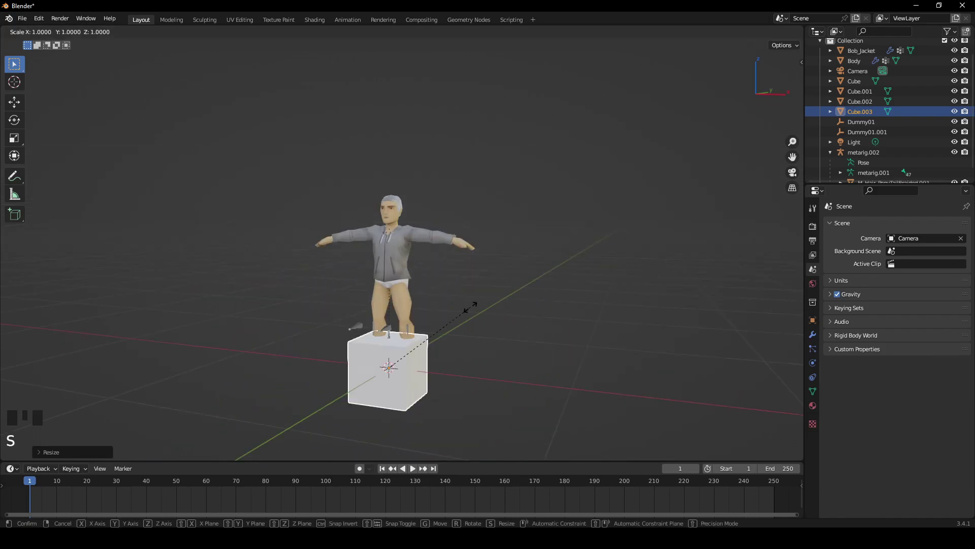
{"action": "key", "text": "z"}
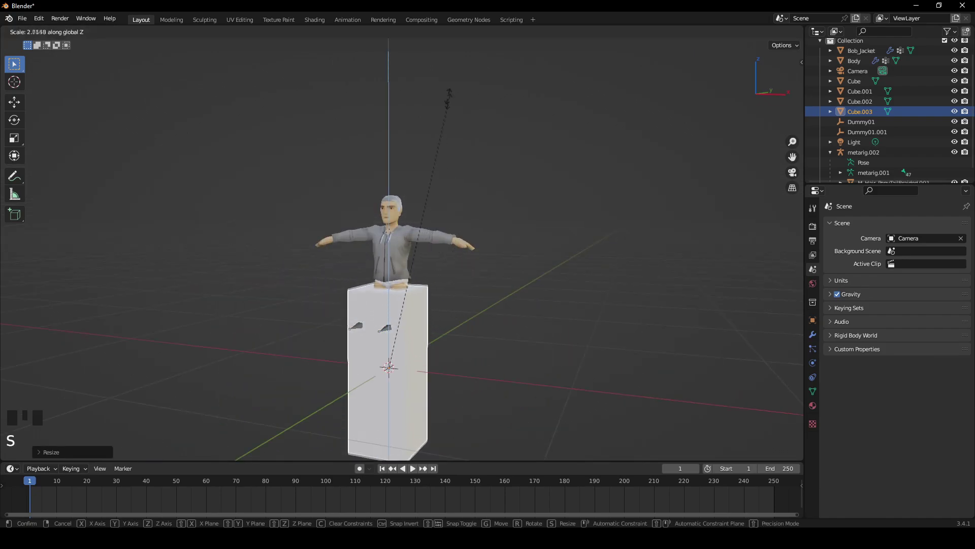
{"action": "left_click", "coordinate": [474, 249]}
{"action": "key", "text": "g"}
{"action": "key", "text": "z"}
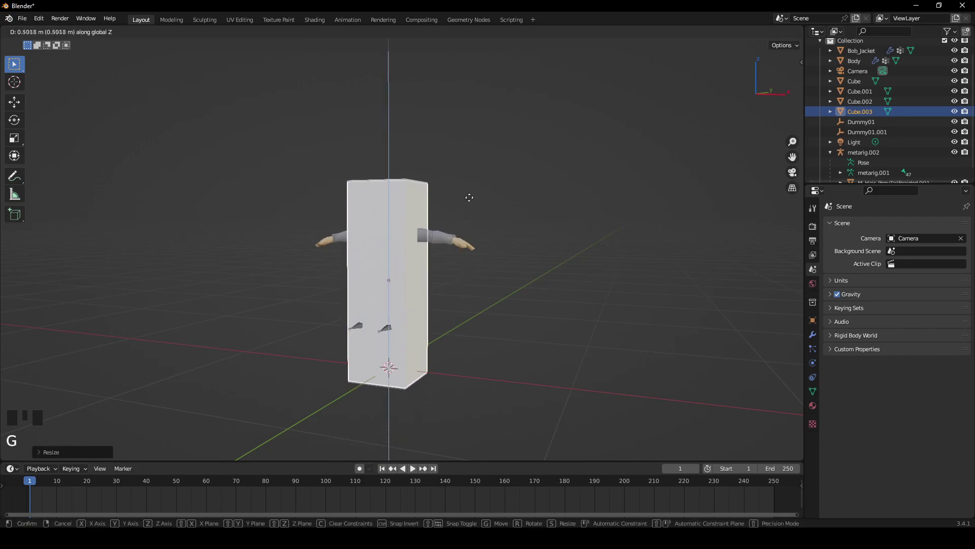
Step: Raise the panel's top faces in Edit Mode, then rescale it along X behind the character
{"action": "key", "text": "Tab"}
{"action": "middle_click_drag", "start_coordinate": [473, 250], "coordinate": [487, 177]}
{"action": "scroll", "coordinate": [486, 188], "scroll_direction": "up", "scroll_amount": 2}
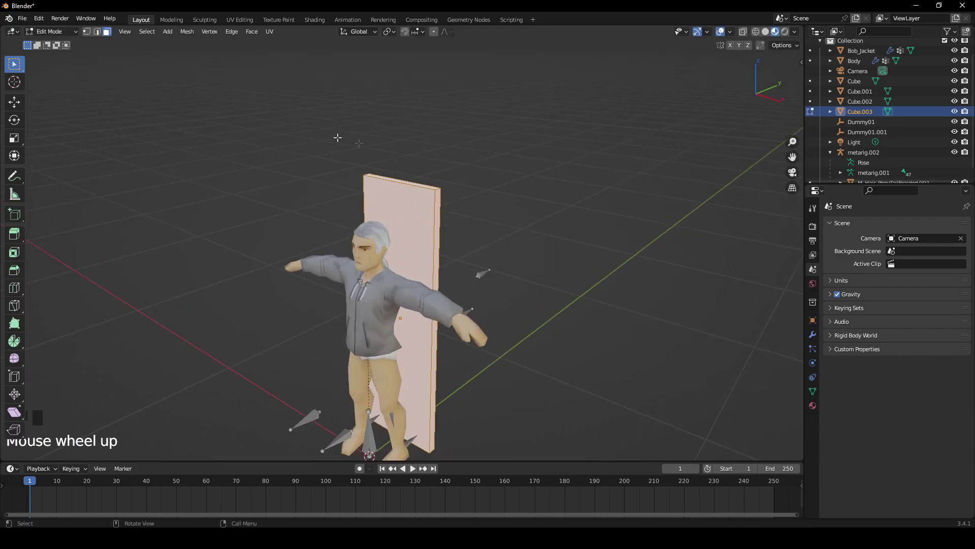
{"action": "left_click", "coordinate": [108, 33]}
{"action": "left_click", "coordinate": [456, 156]}
{"action": "scroll", "coordinate": [464, 163], "scroll_direction": "down", "scroll_amount": 1}
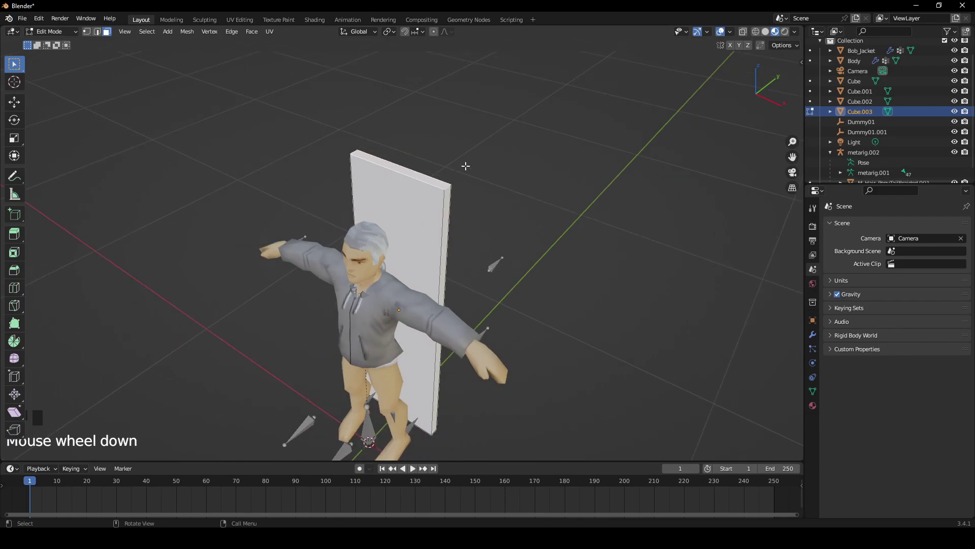
{"action": "middle_click_drag", "start_coordinate": [463, 163], "coordinate": [459, 150]}
{"action": "scroll", "coordinate": [460, 151], "scroll_direction": "down", "scroll_amount": 2}
{"action": "key", "text": "g"}
{"action": "key", "text": "z"}
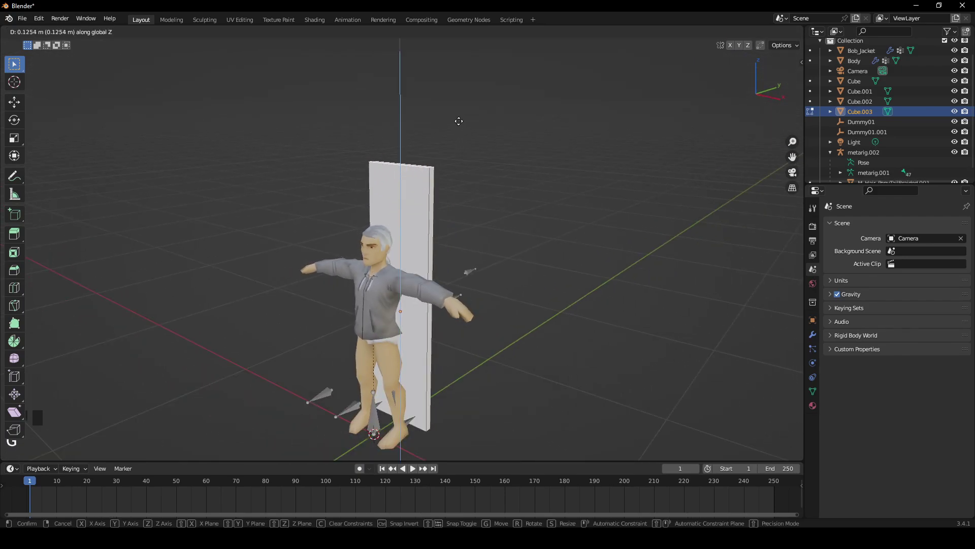
{"action": "left_click", "coordinate": [453, 152]}
{"action": "middle_click_drag", "start_coordinate": [453, 151], "coordinate": [451, 176]}
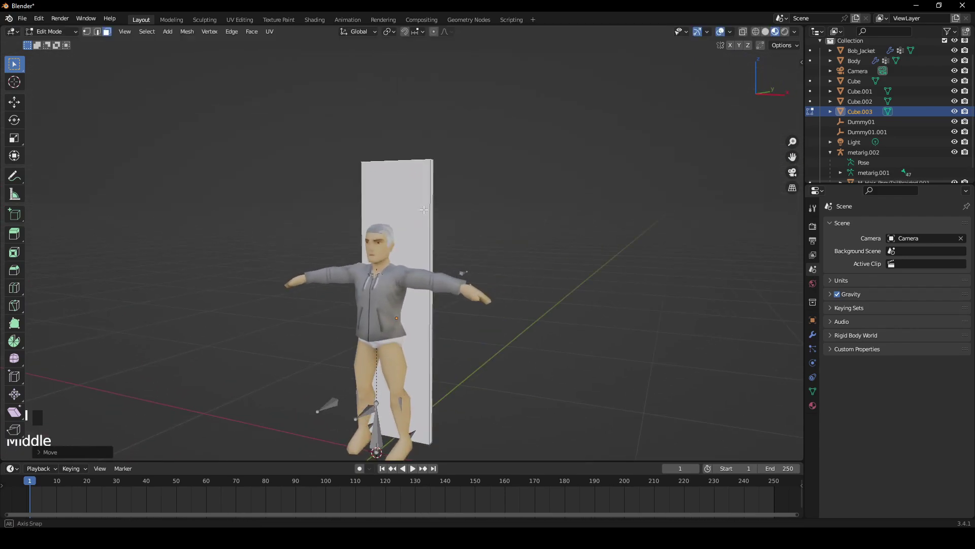
{"action": "key", "text": "Tab"}
{"action": "key", "text": "s"}
{"action": "key", "text": "x"}
{"action": "left_click", "coordinate": [703, 364]}
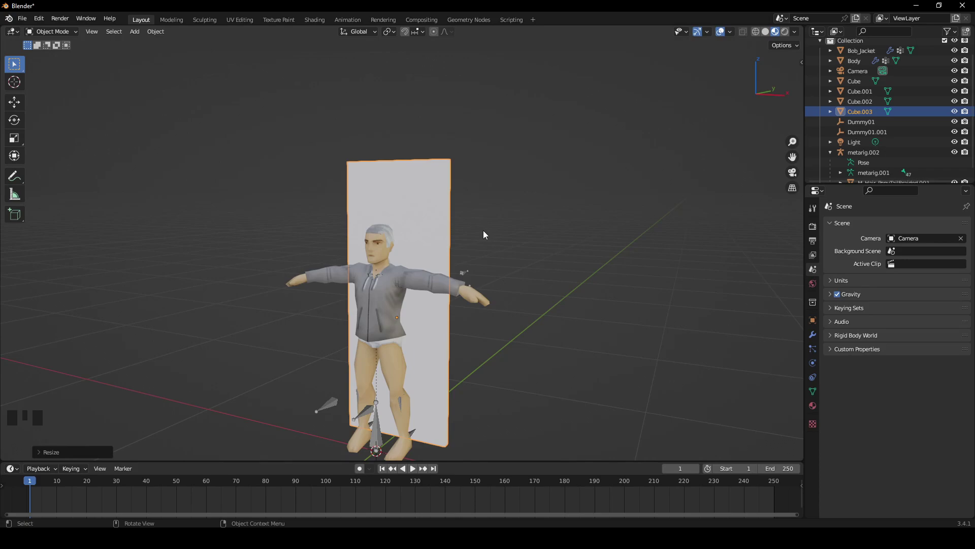
Step: Give the wall a new material with WallTestTexture.PNG as Base Color and Closest interpolation
{"action": "left_click", "coordinate": [812, 406]}
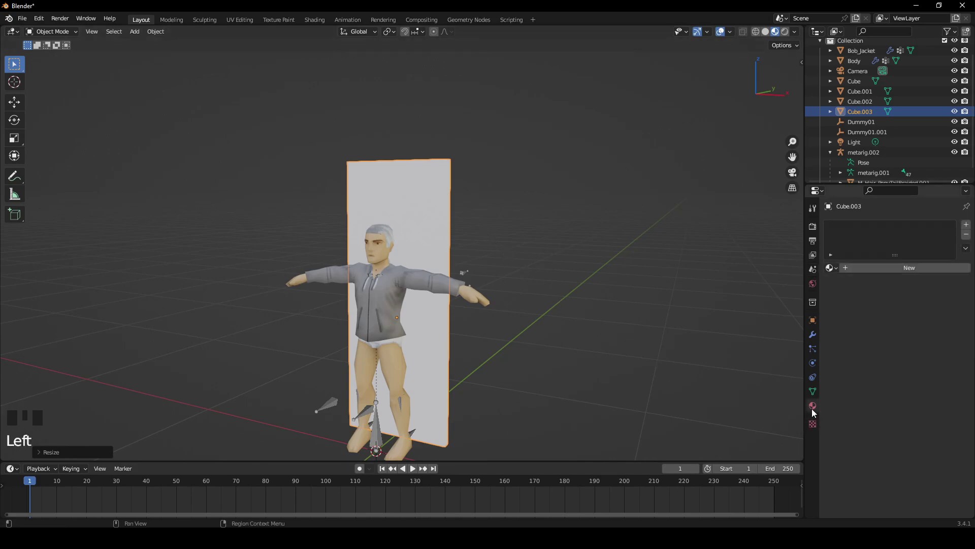
{"action": "left_click", "coordinate": [902, 267]}
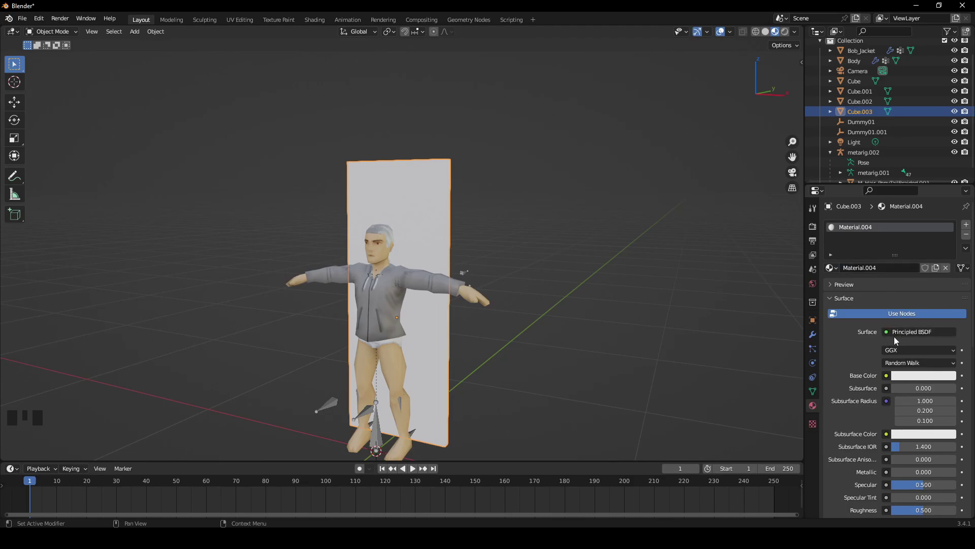
{"action": "left_click", "coordinate": [899, 401]}
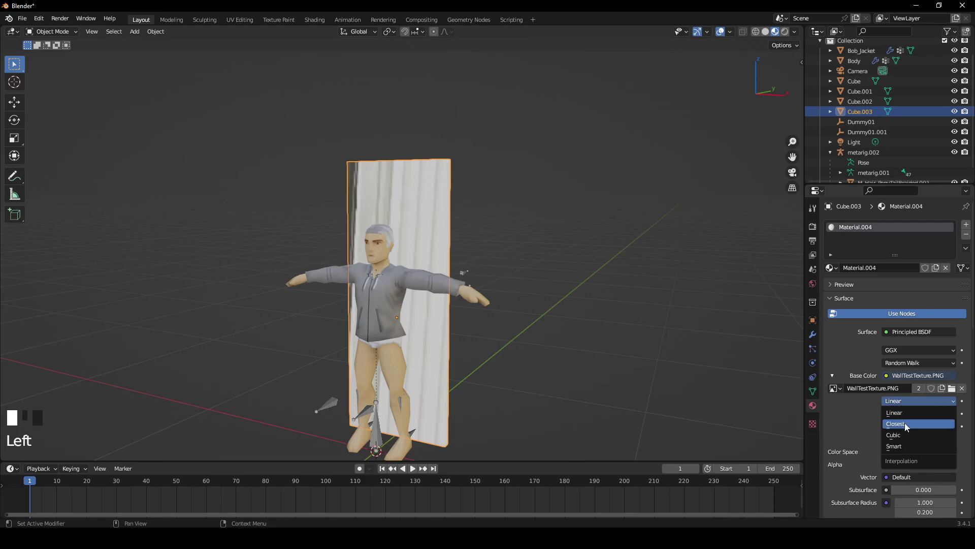
{"action": "left_click", "coordinate": [895, 424]}
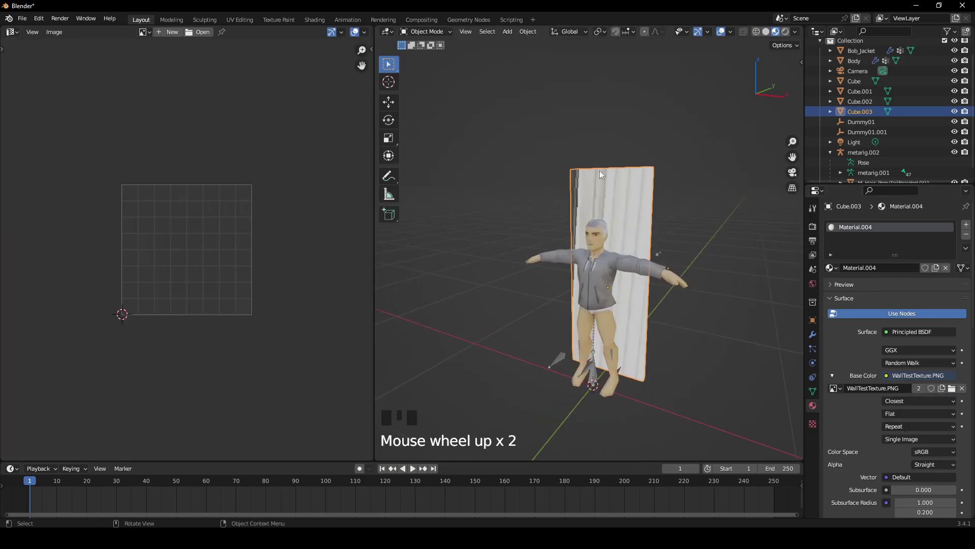
{"action": "scroll", "coordinate": [582, 174], "scroll_direction": "up", "scroll_amount": 2}
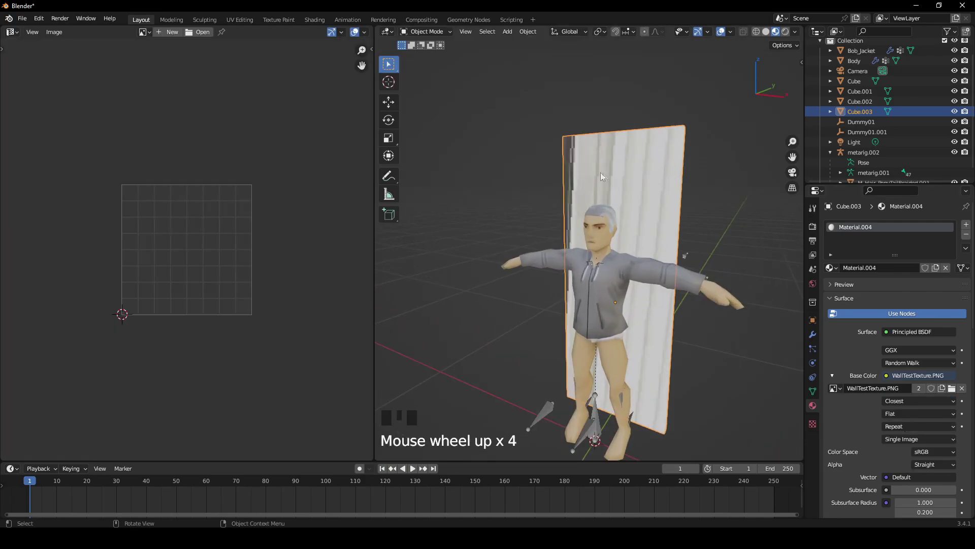
{"action": "left_click", "coordinate": [634, 177]}
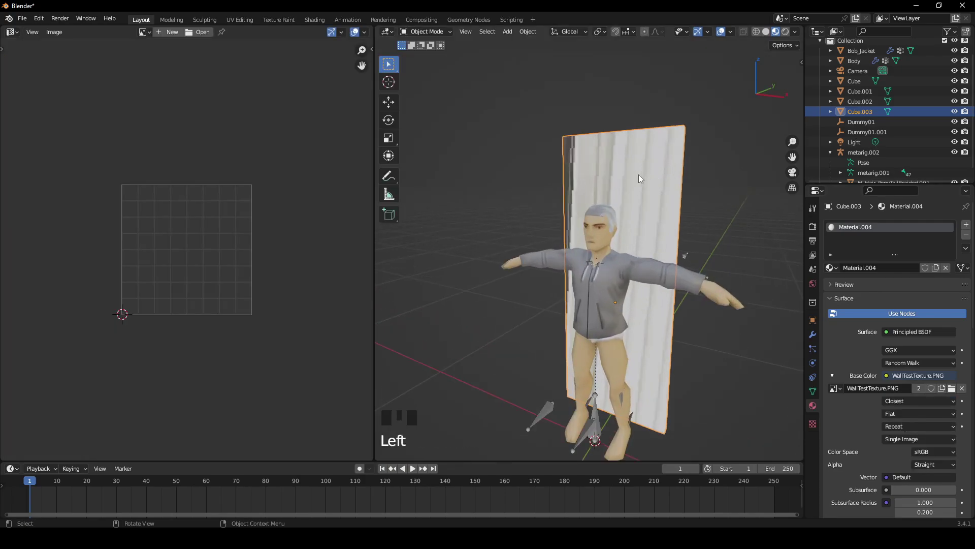
Step: Rotate the wall's UV island 90° so the siding runs horizontally
{"action": "key", "text": "Tab"}
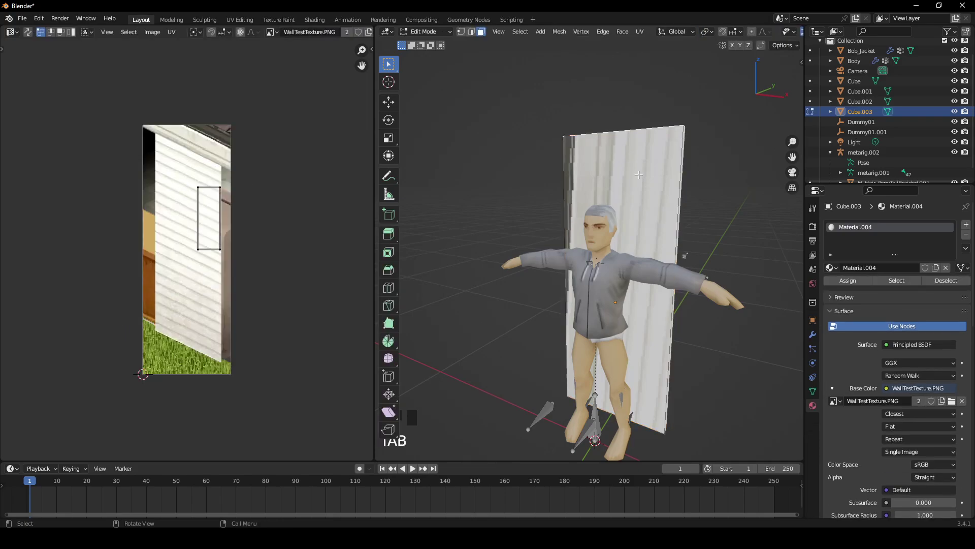
{"action": "key", "text": "ctrl+z"}
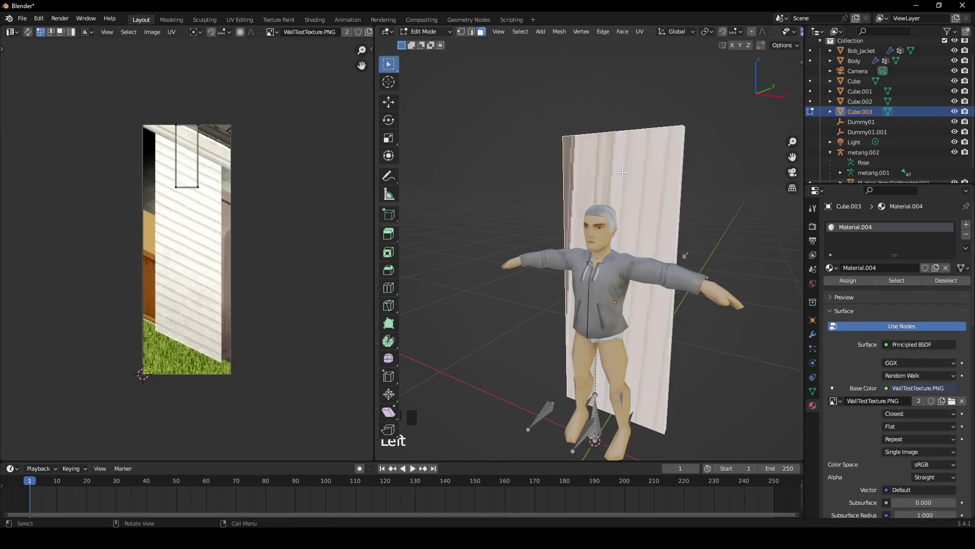
{"action": "scroll", "coordinate": [212, 160], "scroll_direction": "up", "scroll_amount": 2}
{"action": "key", "text": "g"}
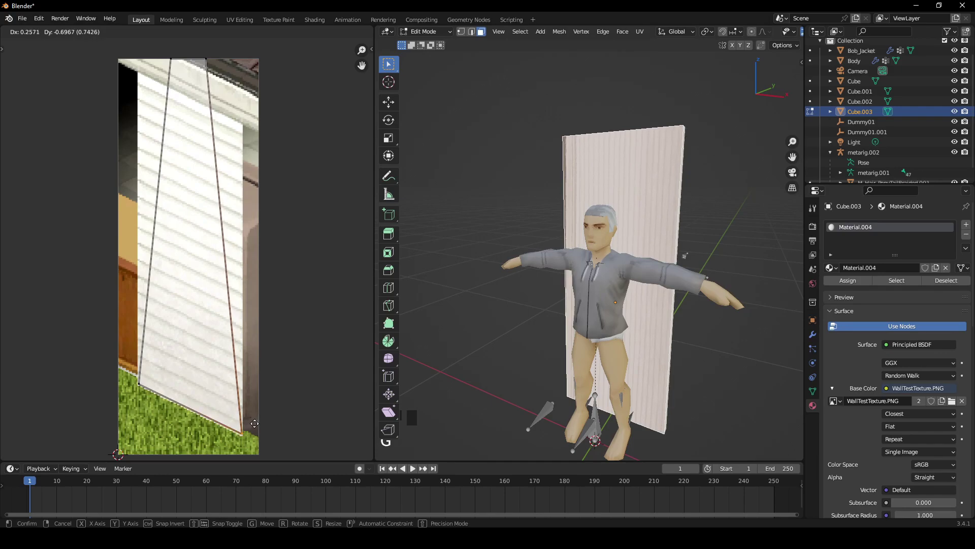
{"action": "left_click", "coordinate": [218, 183]}
{"action": "key", "text": "ctrl+z"}
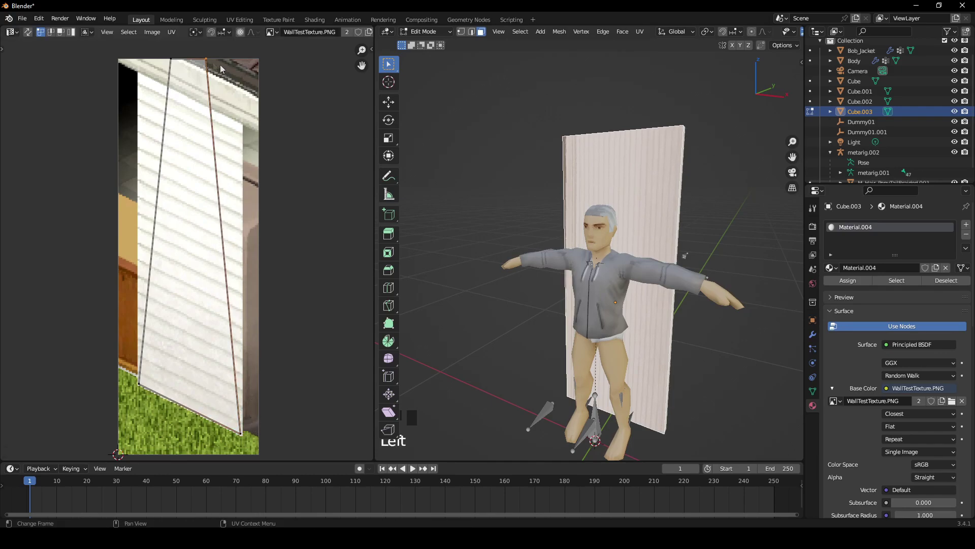
{"action": "left_click", "coordinate": [243, 378]}
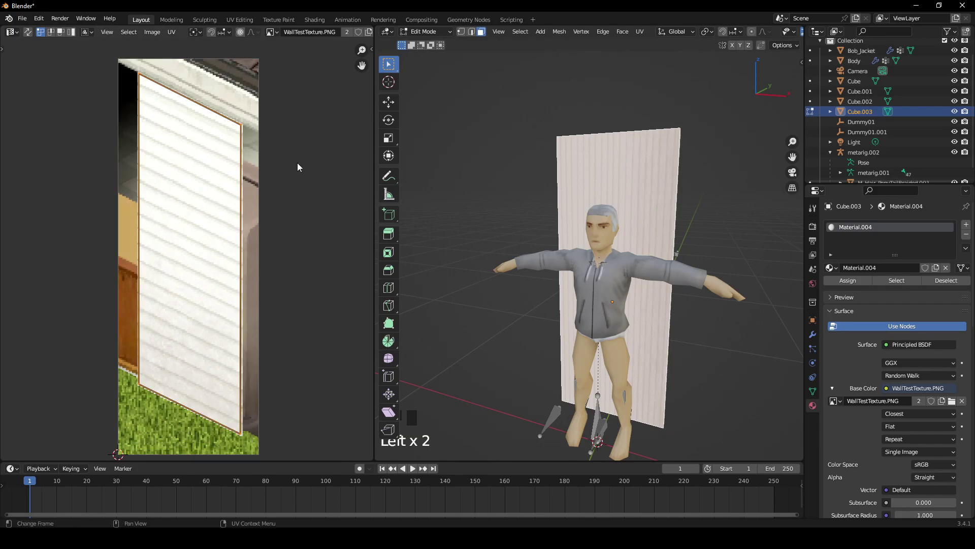
{"action": "type", "text": "r90"}
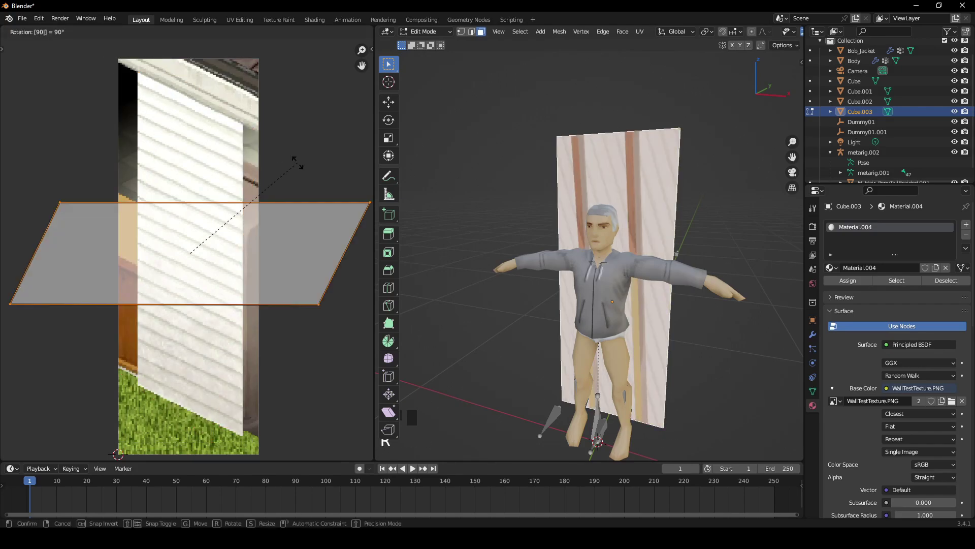
{"action": "key", "text": "Return"}
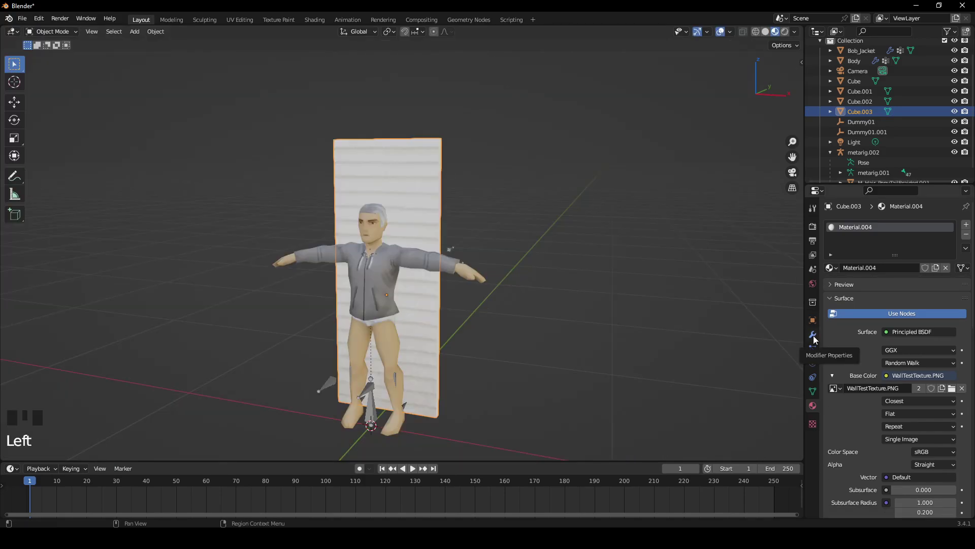
Step: Add an Array modifier with Count 4 to the wall panel and apply it
{"action": "left_click", "coordinate": [812, 335]}
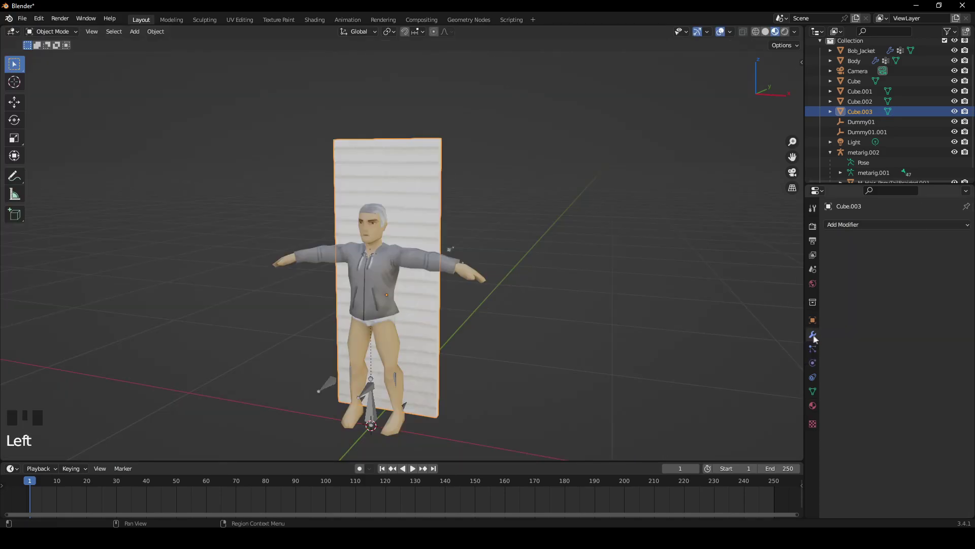
{"action": "left_click", "coordinate": [857, 230]}
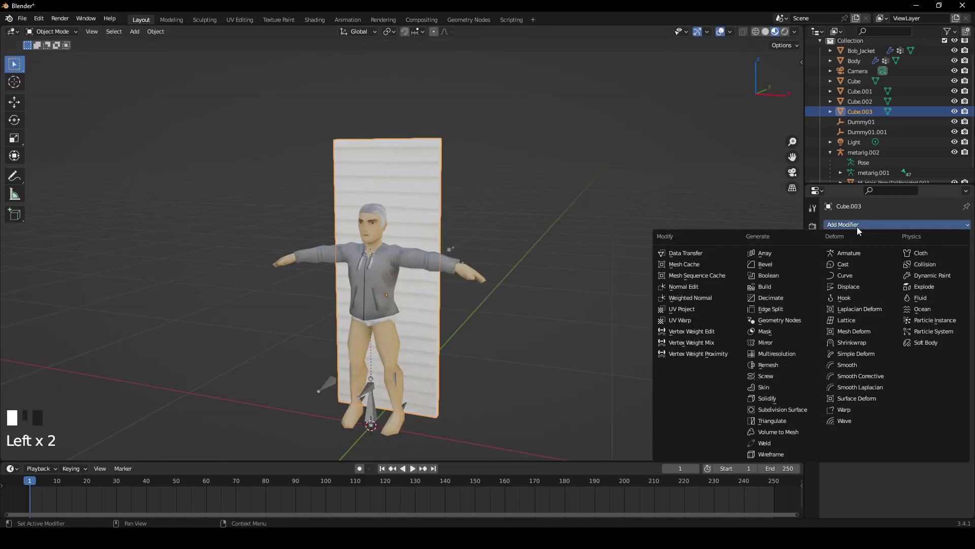
{"action": "left_click", "coordinate": [753, 251]}
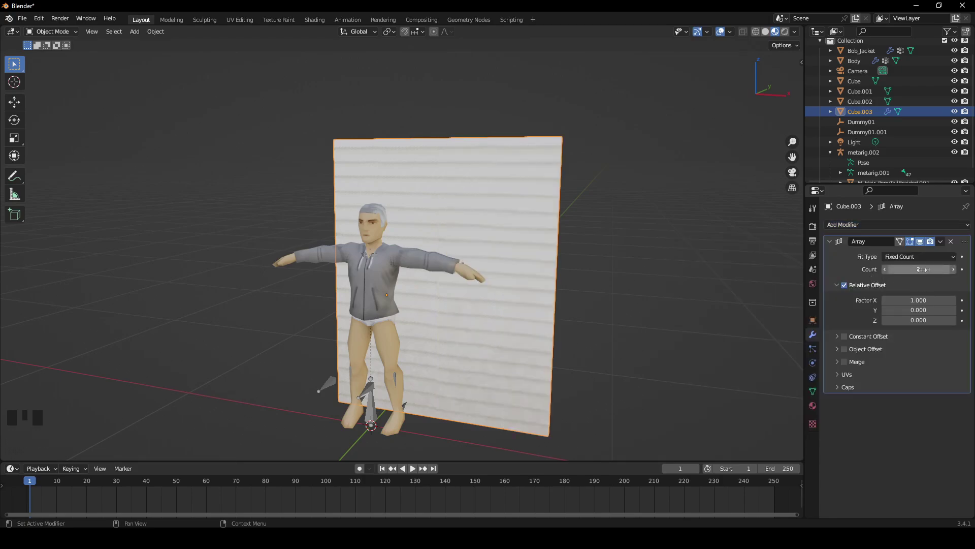
{"action": "left_click", "coordinate": [954, 269]}
{"action": "left_click", "coordinate": [885, 269]}
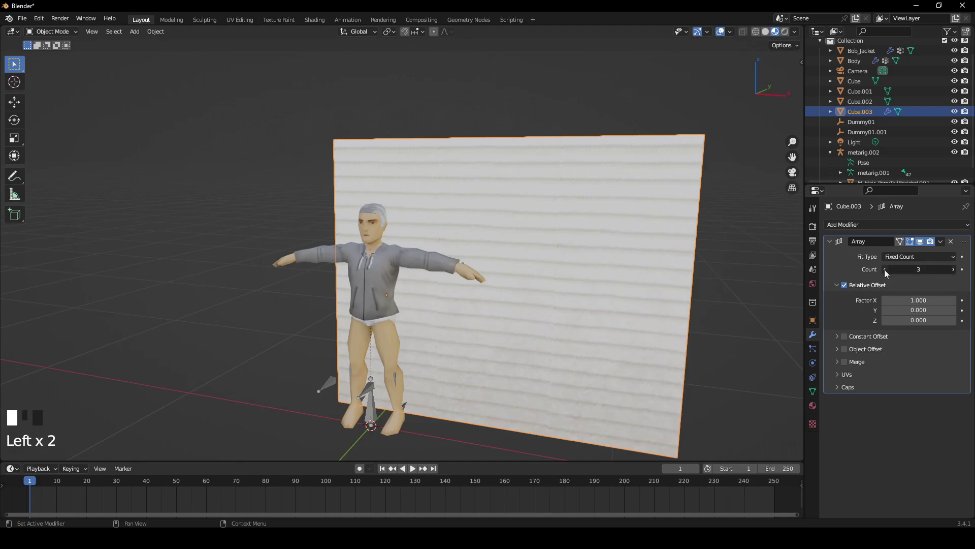
{"action": "left_click", "coordinate": [953, 269]}
{"action": "left_click", "coordinate": [954, 269]}
{"action": "middle_click_drag", "start_coordinate": [772, 285], "coordinate": [746, 299]}
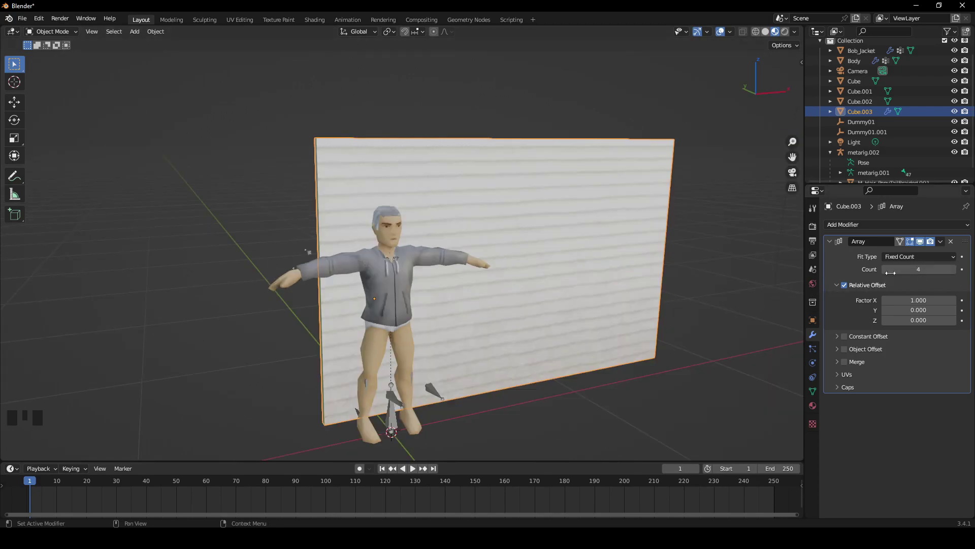
{"action": "left_click", "coordinate": [941, 242]}
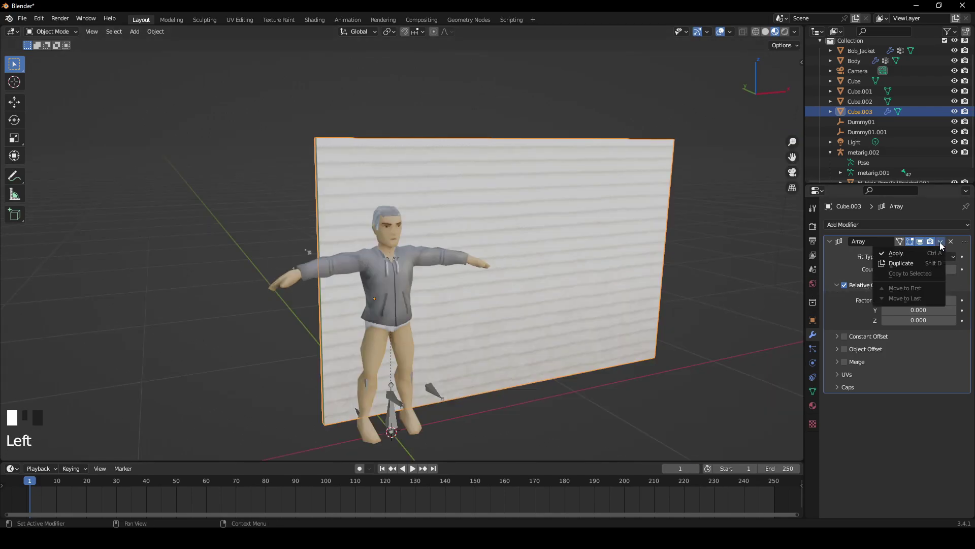
{"action": "left_click", "coordinate": [901, 253]}
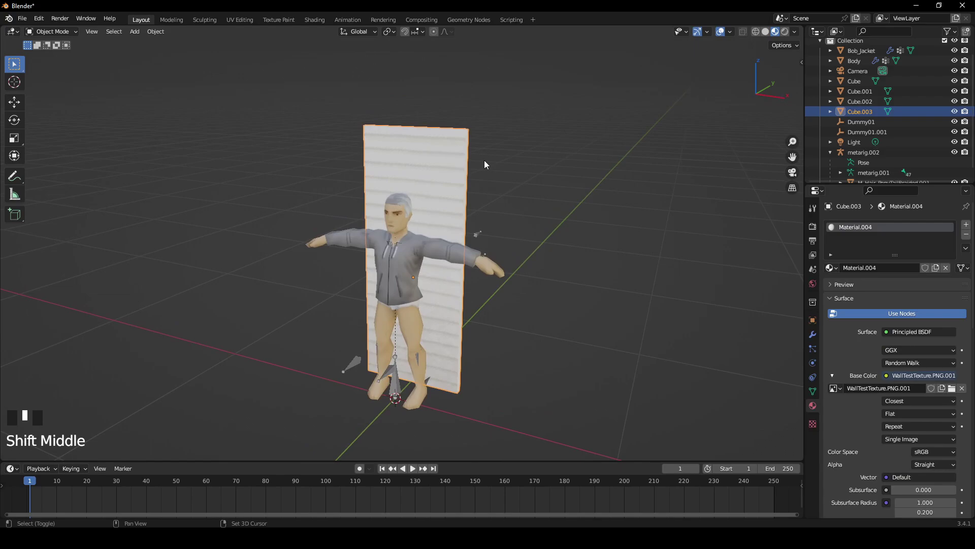
Step: Paste the copied panel and place the magenta copy left of the wall
{"action": "key", "text": "ctrl+v"}
{"action": "middle_click_drag", "start_coordinate": [496, 144], "coordinate": [510, 136]}
{"action": "key", "text": "g"}
{"action": "left_click", "coordinate": [411, 142]}
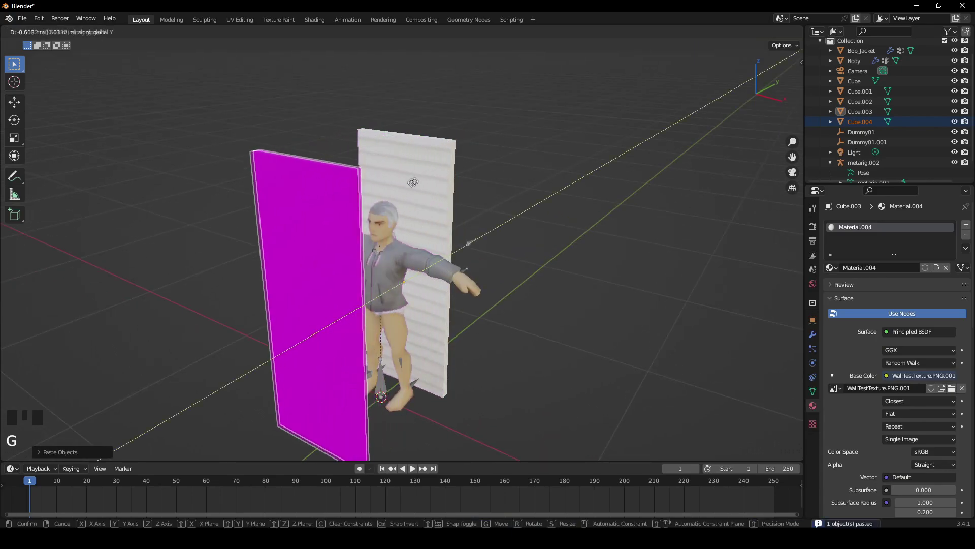
{"action": "middle_click_drag", "start_coordinate": [412, 142], "coordinate": [472, 202], "text": "shift"}
Step: Flatten the magenta box along Z into a thin plate
{"action": "key", "text": "Tab"}
{"action": "left_click", "coordinate": [424, 230]}
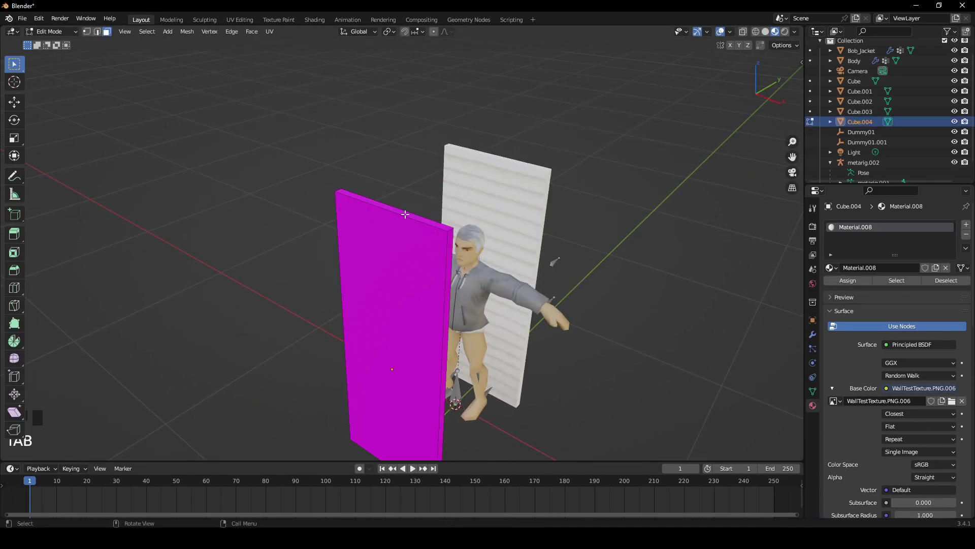
{"action": "scroll", "coordinate": [445, 246], "scroll_direction": "down", "scroll_amount": 3}
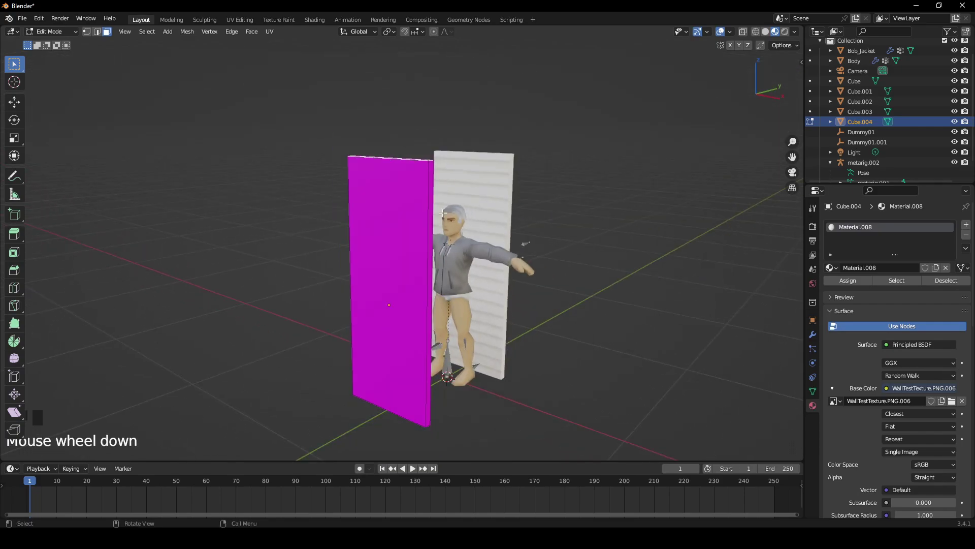
{"action": "key", "text": "Tab"}
{"action": "key", "text": "s"}
{"action": "key", "text": "z"}
{"action": "left_click", "coordinate": [508, 214]}
{"action": "middle_click_drag", "start_coordinate": [508, 214], "coordinate": [556, 173]}
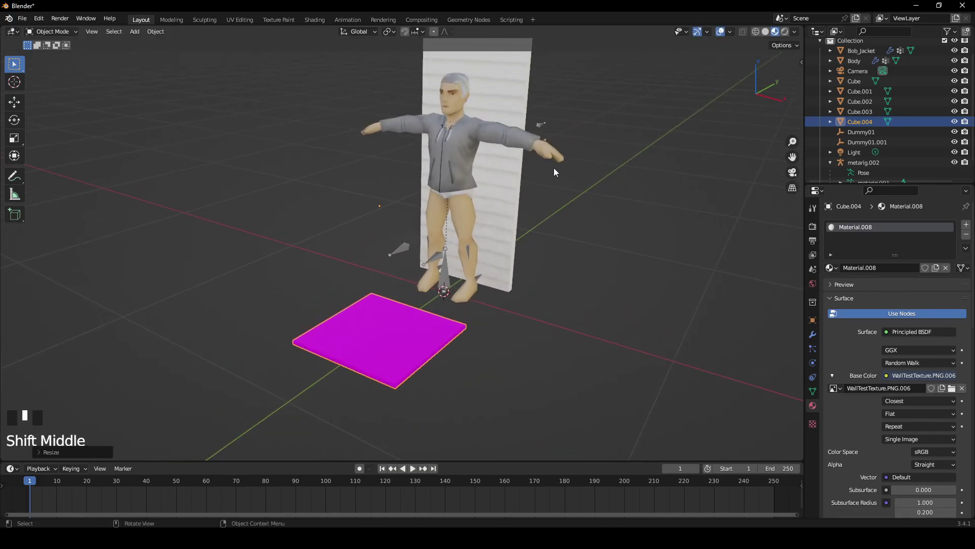
Step: Set the plate's X and Y scale both to 0.248 in the sidebar
{"action": "left_click", "coordinate": [801, 64]}
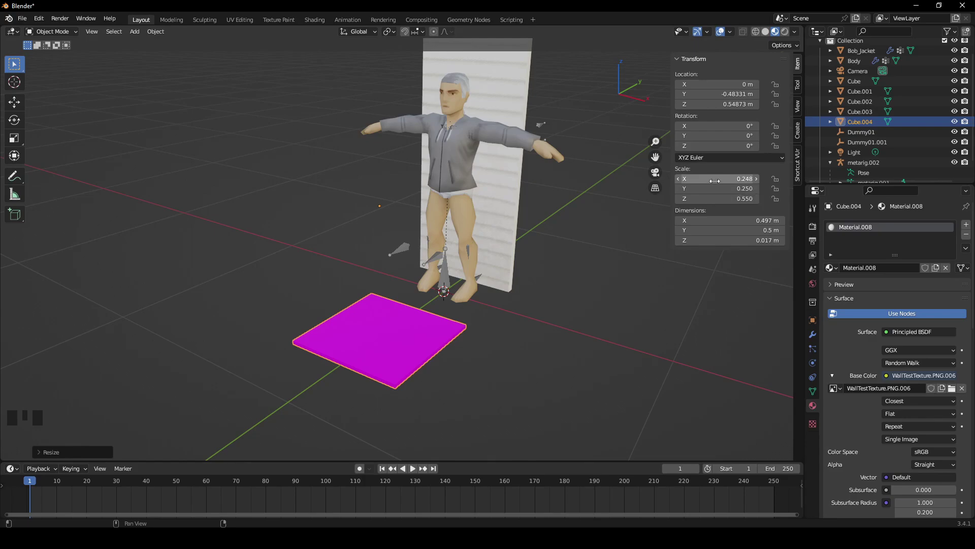
{"action": "left_click", "coordinate": [715, 178]}
{"action": "key", "text": "ctrl+c"}
{"action": "left_click", "coordinate": [714, 188]}
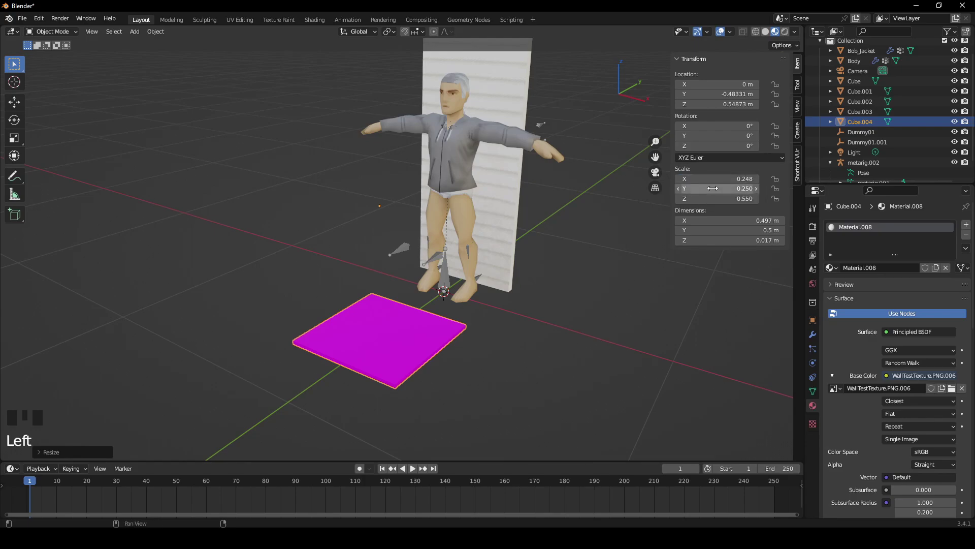
{"action": "key", "text": "ctrl+v"}
{"action": "key", "text": "Return"}
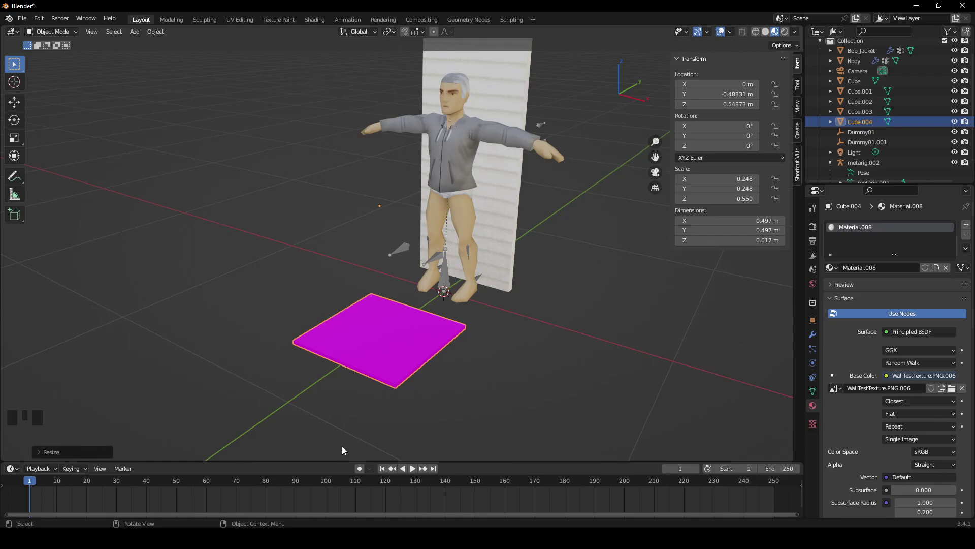
{"action": "key", "text": "n"}
{"action": "middle_click_drag", "start_coordinate": [488, 361], "coordinate": [492, 359]}
Step: Move the plate's origin to its corner vertex using the 3D cursor
{"action": "left_click", "coordinate": [394, 342]}
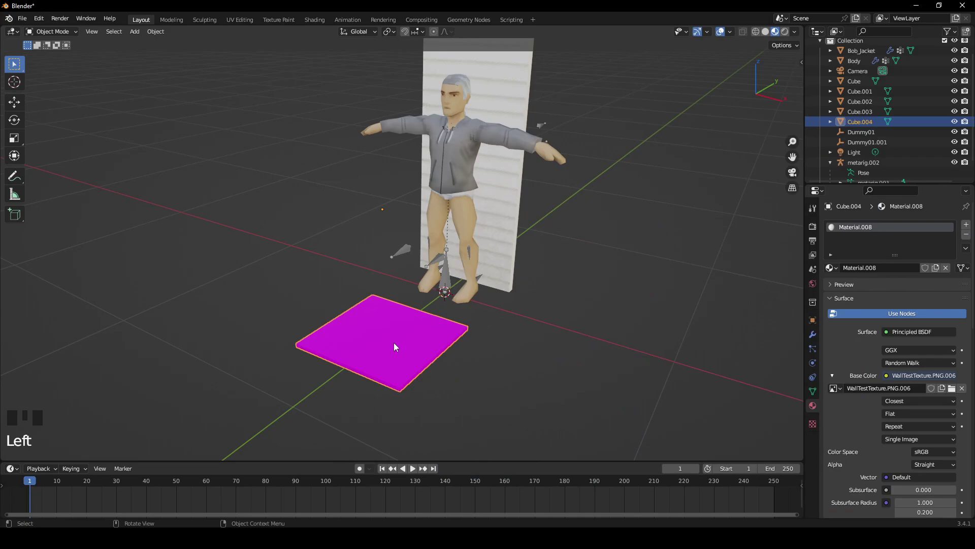
{"action": "key", "text": "Tab"}
{"action": "middle_click_drag", "start_coordinate": [394, 342], "coordinate": [376, 341]}
{"action": "left_click", "coordinate": [87, 32]}
{"action": "scroll", "coordinate": [483, 337], "scroll_direction": "up", "scroll_amount": 2}
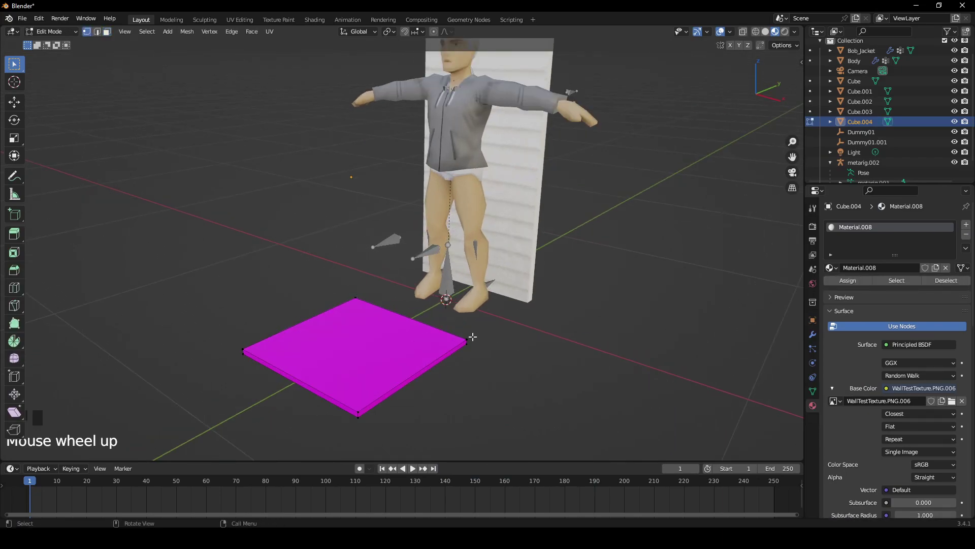
{"action": "left_click", "coordinate": [472, 336]}
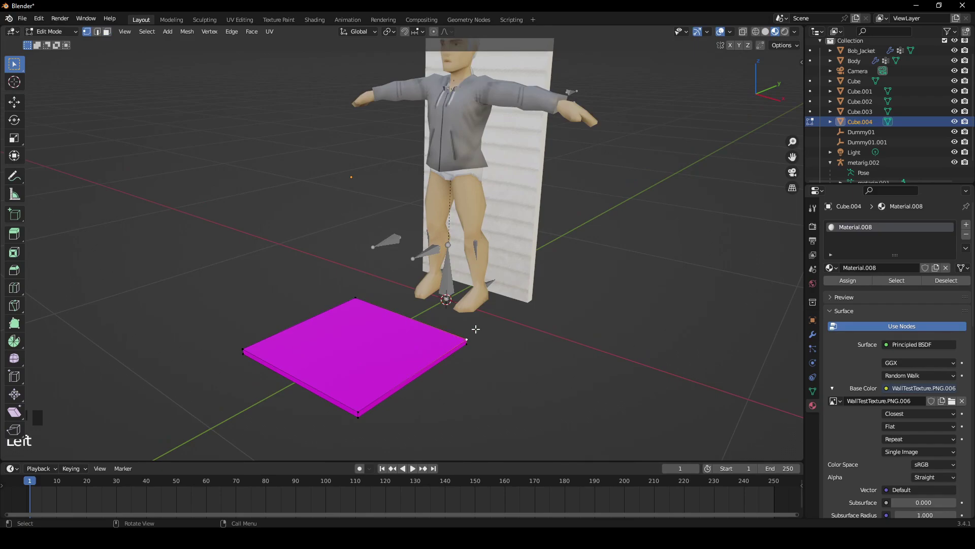
{"action": "key", "text": "shift+s"}
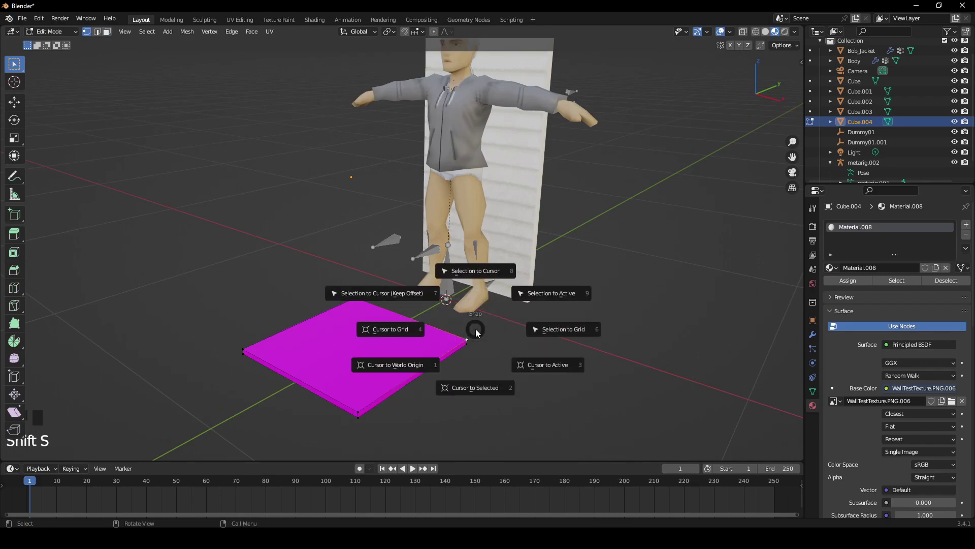
{"action": "left_click", "coordinate": [482, 384]}
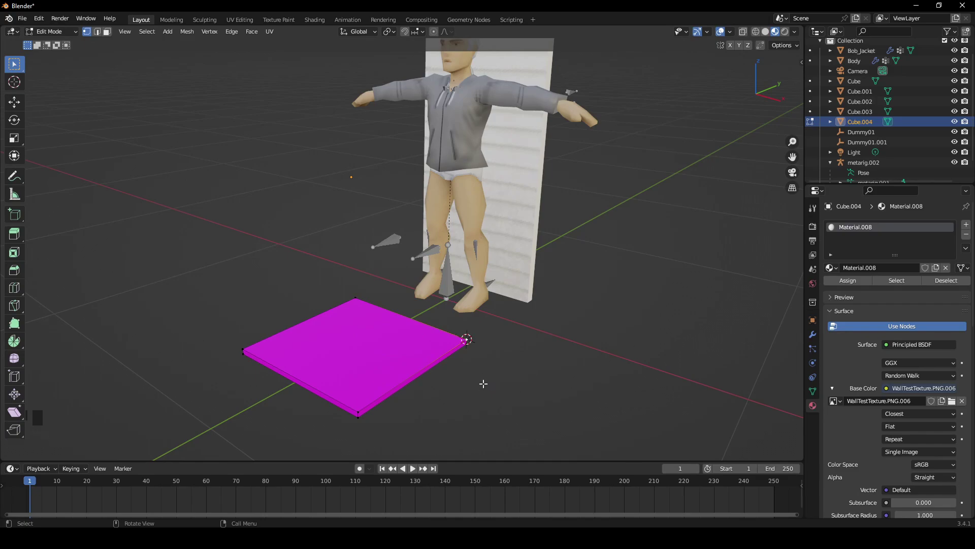
{"action": "key", "text": "Tab"}
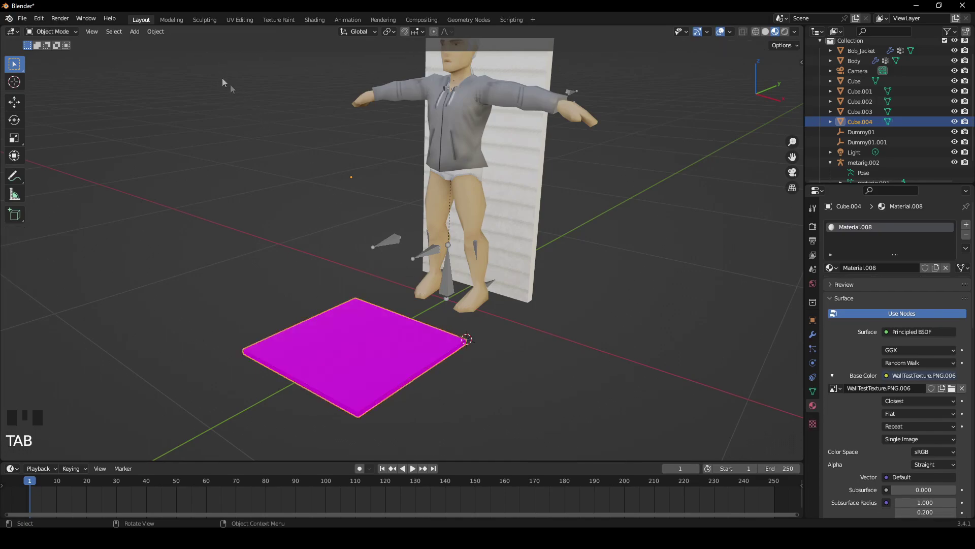
{"action": "left_click", "coordinate": [156, 31]}
{"action": "mouse_move", "coordinate": [186, 60]}
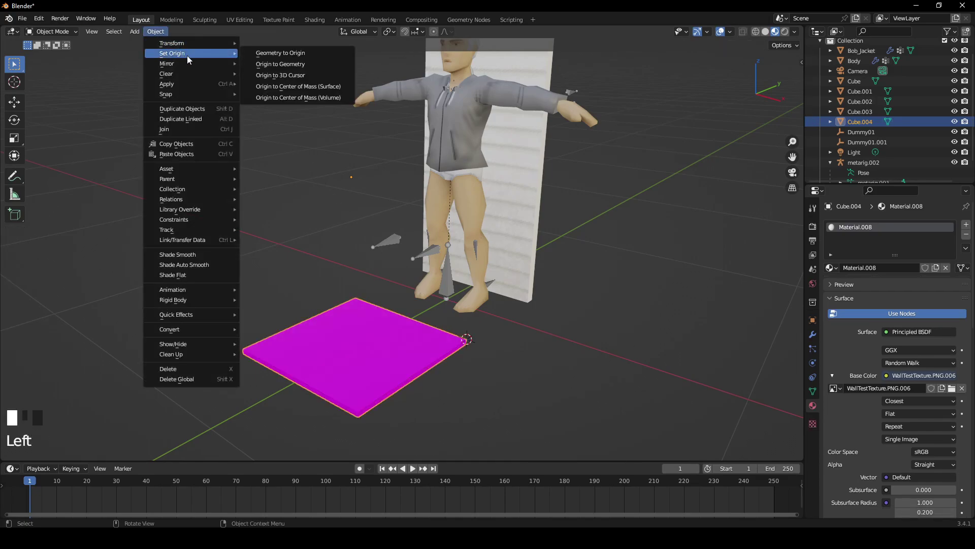
{"action": "left_click", "coordinate": [275, 75]}
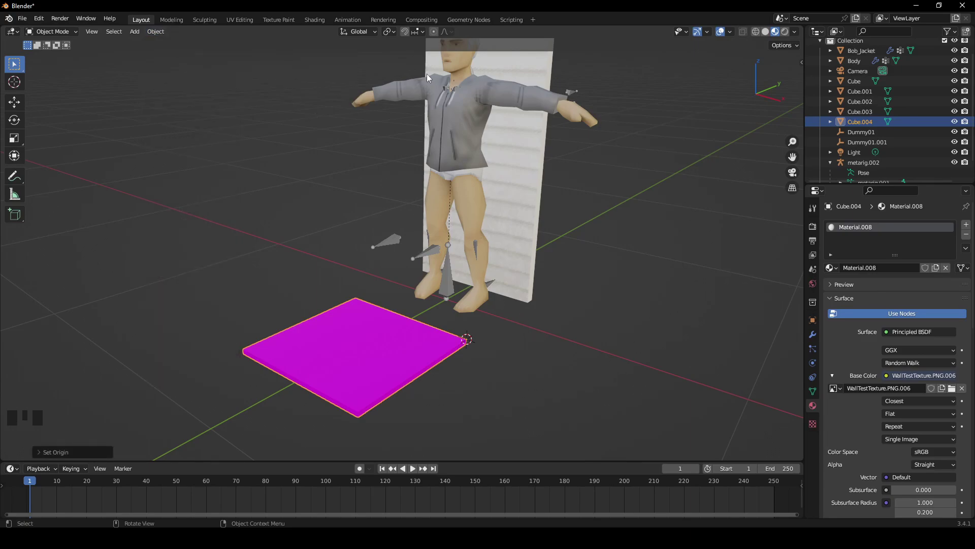
Step: Enable vertex snapping with Active and move the plate under the character's feet
{"action": "left_click", "coordinate": [404, 32]}
{"action": "left_click", "coordinate": [420, 32]}
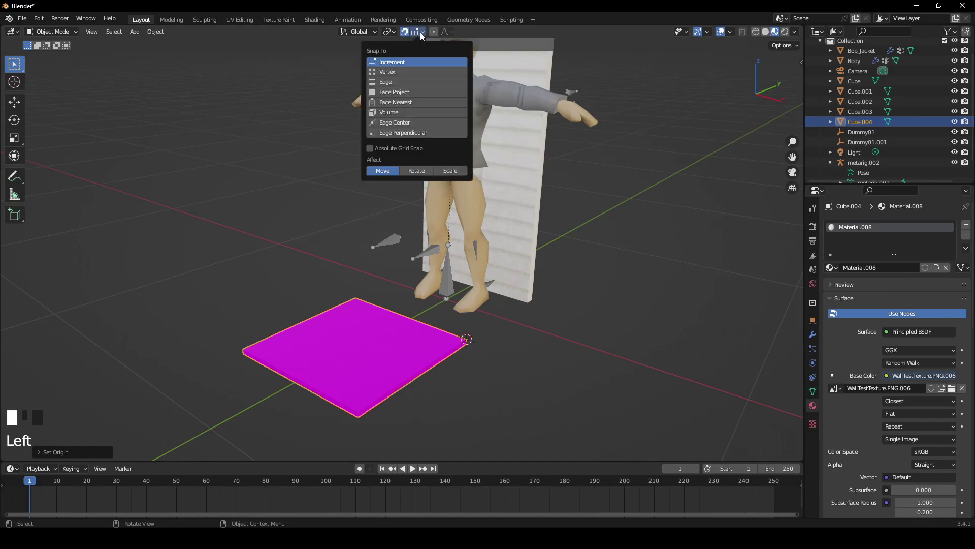
{"action": "left_click", "coordinate": [392, 70]}
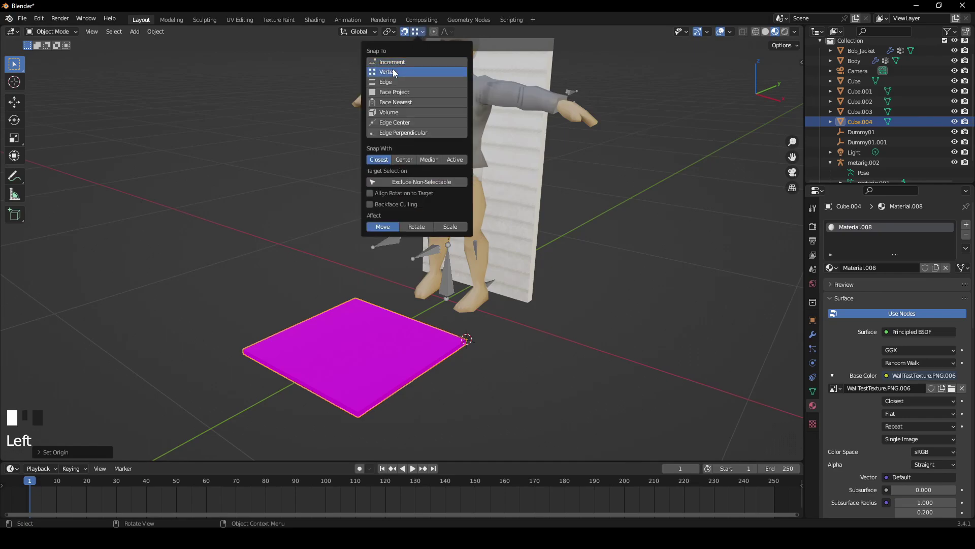
{"action": "left_click", "coordinate": [455, 161]}
{"action": "left_click", "coordinate": [447, 348]}
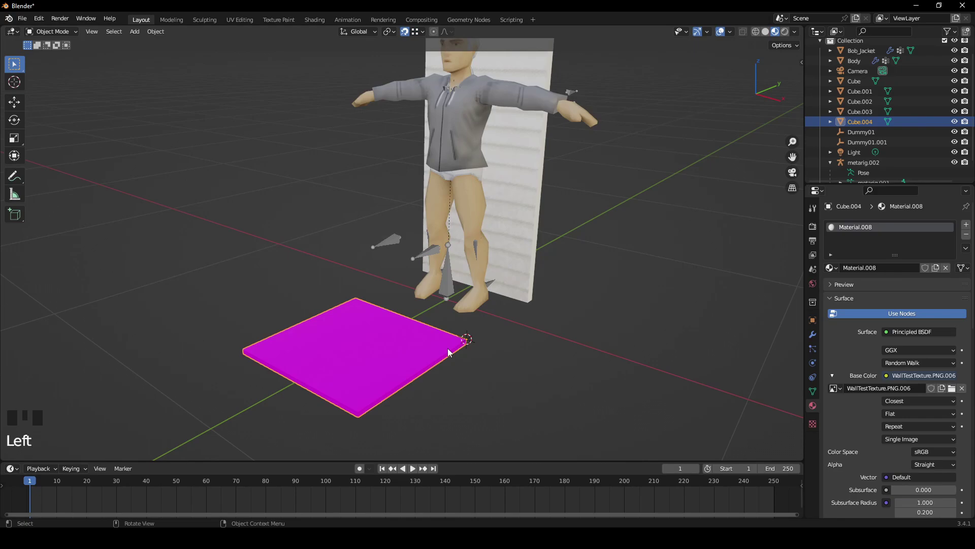
{"action": "key", "text": "g"}
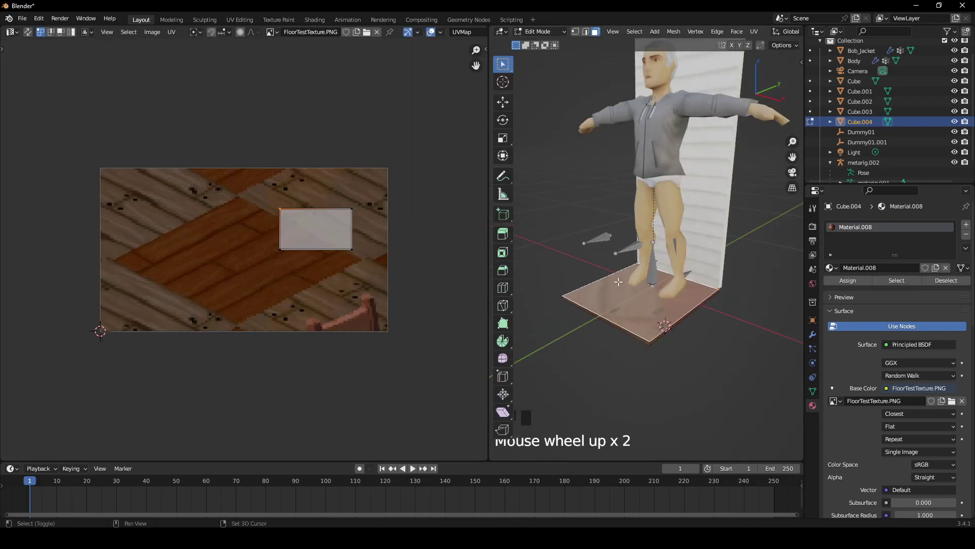
Step: Reposition the plate's UV vertices over the plank area of FloorTestTexture.PNG
{"action": "middle_click_drag", "start_coordinate": [618, 281], "coordinate": [638, 283], "text": "shift"}
{"action": "key", "text": "g"}
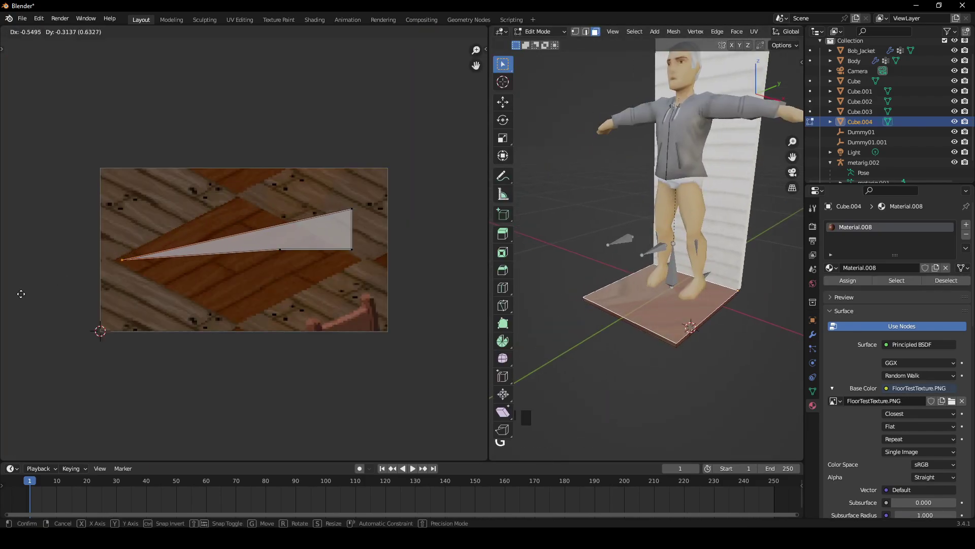
{"action": "left_click", "coordinate": [18, 295]}
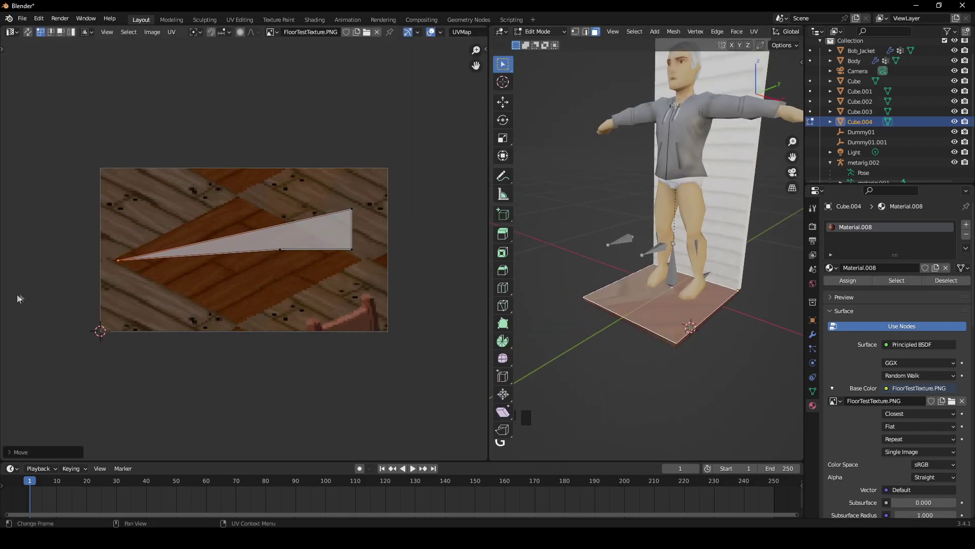
{"action": "left_click", "coordinate": [358, 217]}
{"action": "key", "text": "g"}
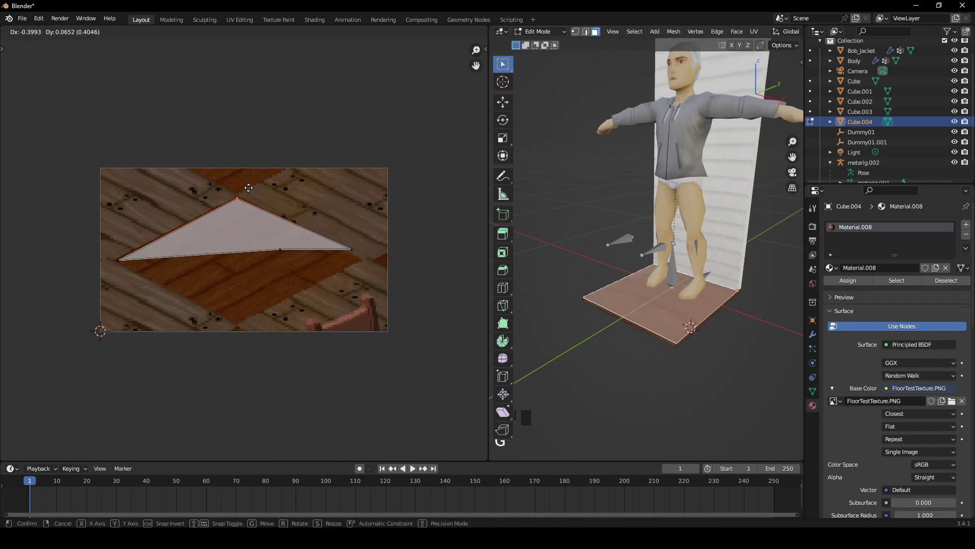
{"action": "left_click", "coordinate": [249, 188]}
{"action": "key", "text": "a"}
{"action": "key", "text": "g"}
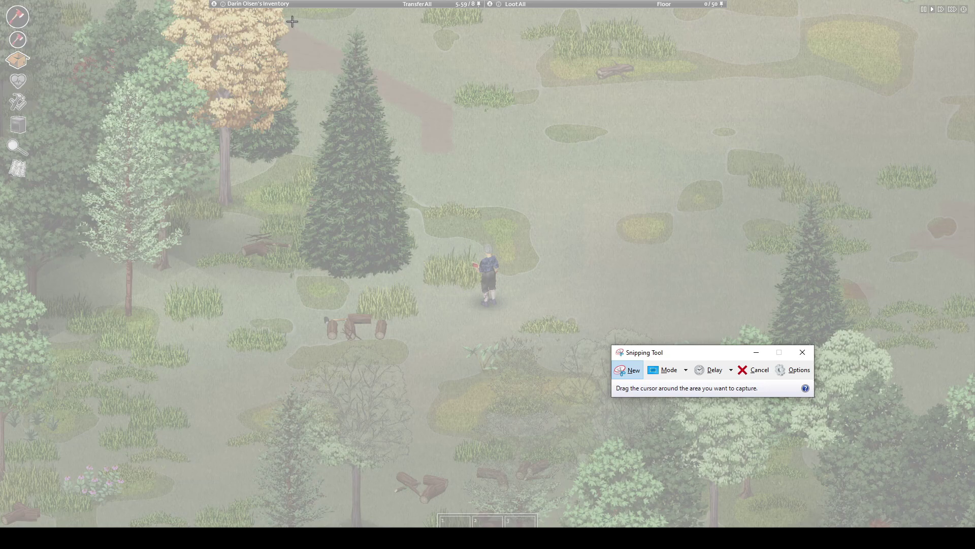
Step: Snip the tall pine tree from the game view and mark the capture with a white stroke
{"action": "left_click_drag", "start_coordinate": [429, 283], "coordinate": [285, 15]}
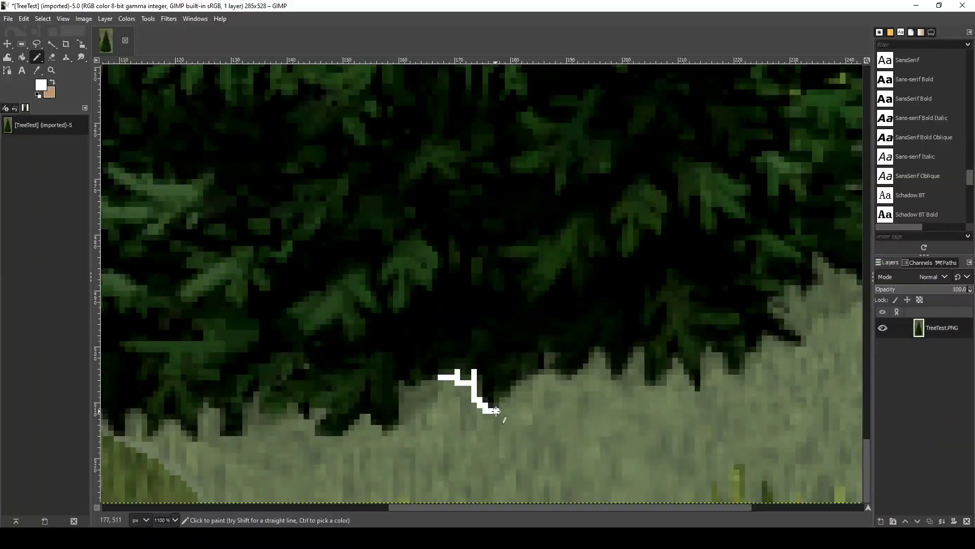
{"action": "mouse_move", "coordinate": [501, 413]}
{"action": "left_mouse_down"}
{"action": "mouse_move", "coordinate": [521, 382]}
{"action": "mouse_move", "coordinate": [552, 372]}
{"action": "left_mouse_up"}
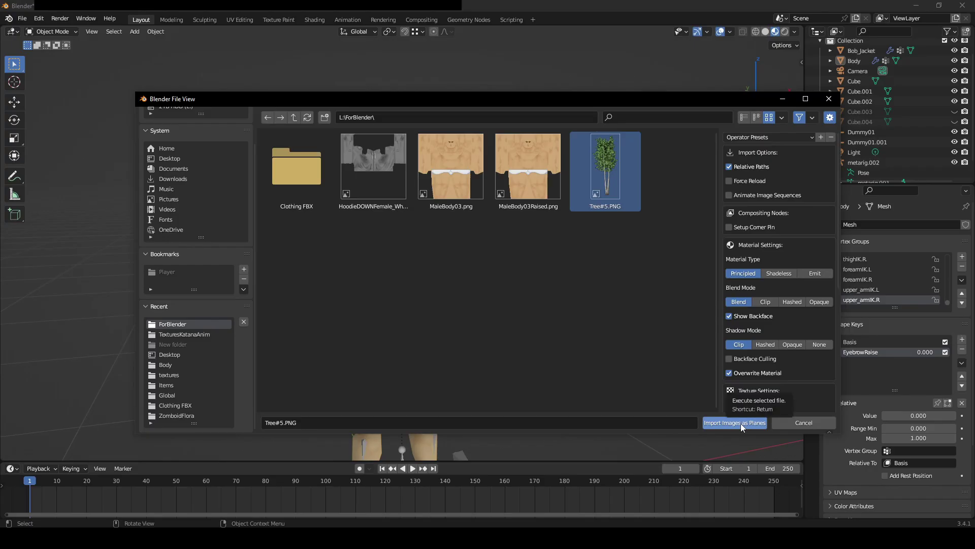
Step: Import Tree#5.PNG as an image plane beside the character
{"action": "left_click", "coordinate": [740, 423]}
{"action": "scroll", "coordinate": [741, 422], "scroll_direction": "down", "scroll_amount": 3}
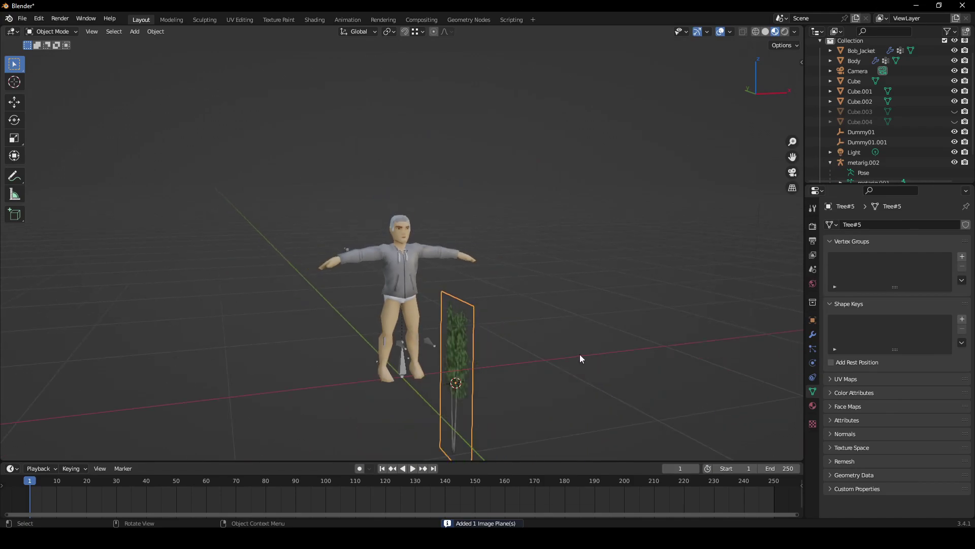
{"action": "middle_click_drag", "start_coordinate": [580, 355], "coordinate": [617, 357]}
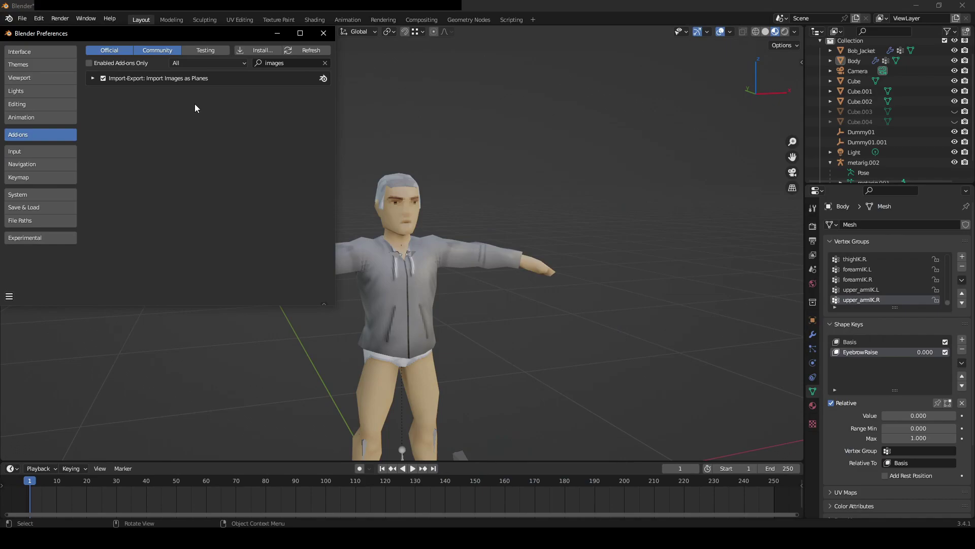
{"action": "left_click", "coordinate": [516, 185]}
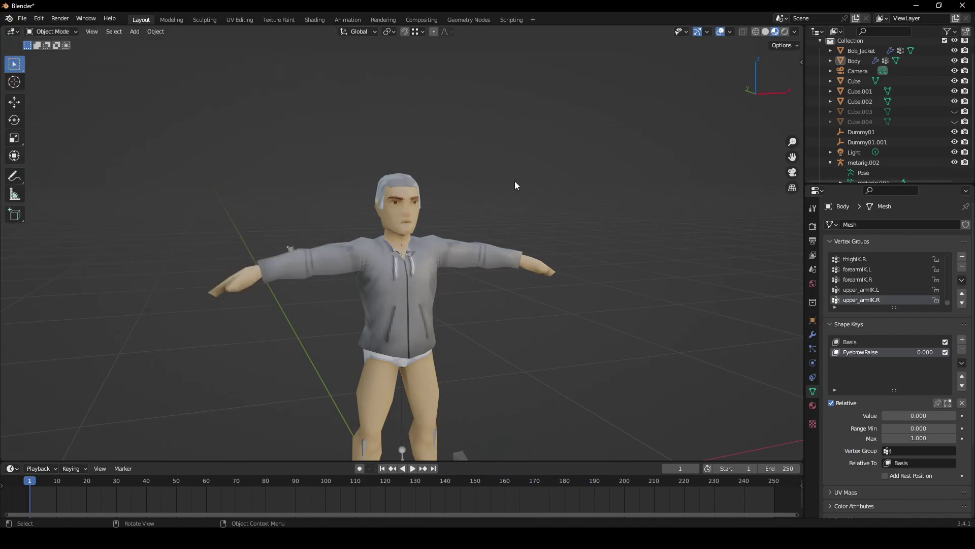
{"action": "key", "text": "shift+a"}
{"action": "mouse_move", "coordinate": [519, 293]}
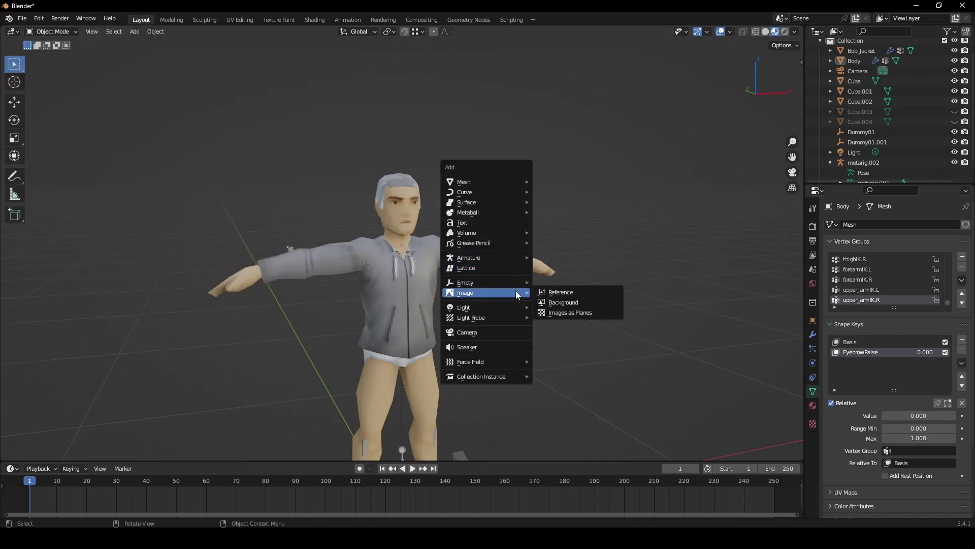
{"action": "left_click", "coordinate": [558, 312]}
{"action": "left_click", "coordinate": [604, 164]}
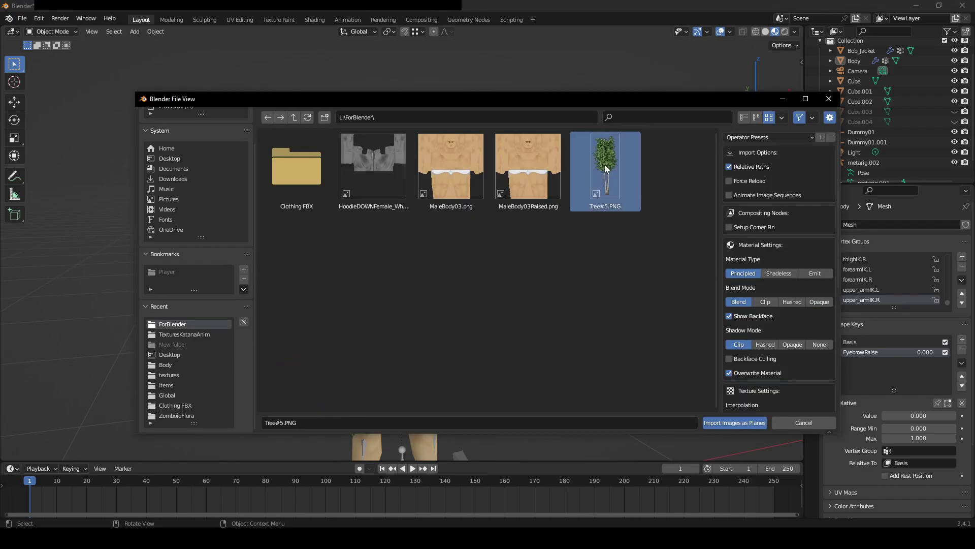
{"action": "left_click", "coordinate": [741, 423]}
Step: Set the tree texture's interpolation to Closest
{"action": "scroll", "coordinate": [741, 423], "scroll_direction": "down", "scroll_amount": 4}
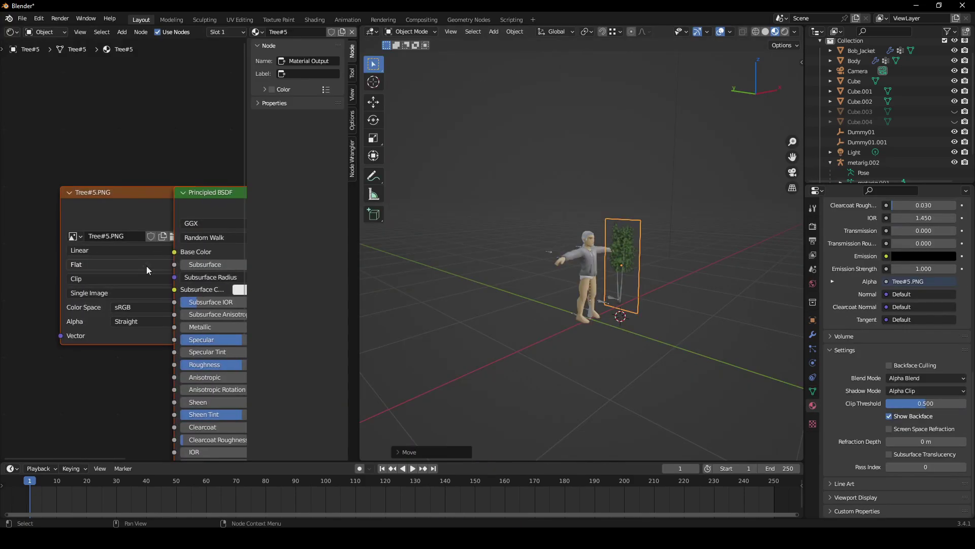
{"action": "left_click", "coordinate": [112, 251]}
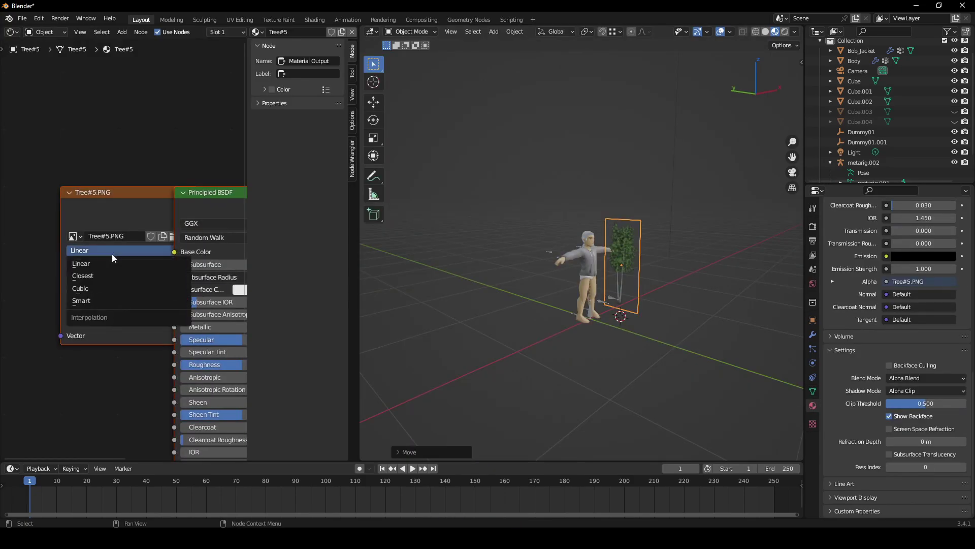
{"action": "left_click", "coordinate": [112, 275]}
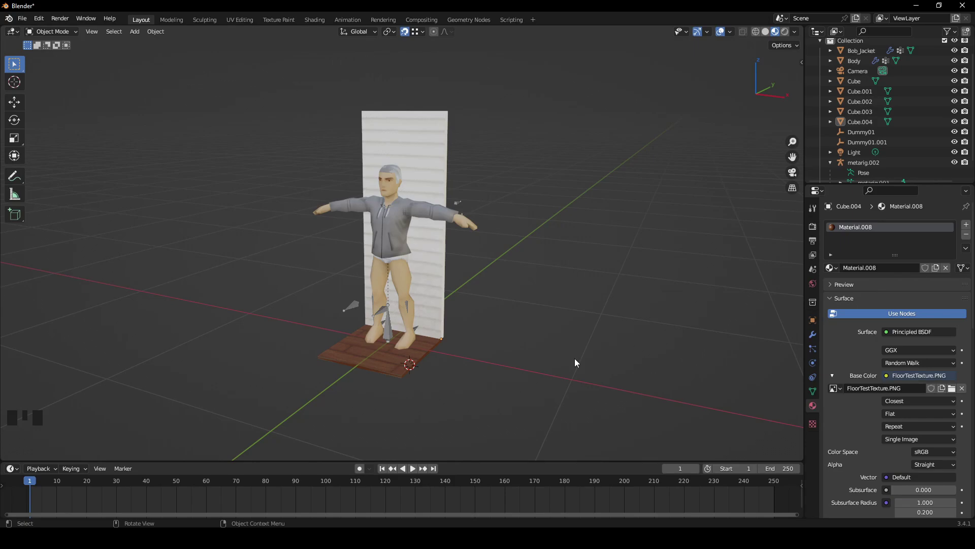
Step: Browse from the ProjectZomboid folder into media > models_X to list the .X models
{"action": "key", "text": "alt+Tab"}
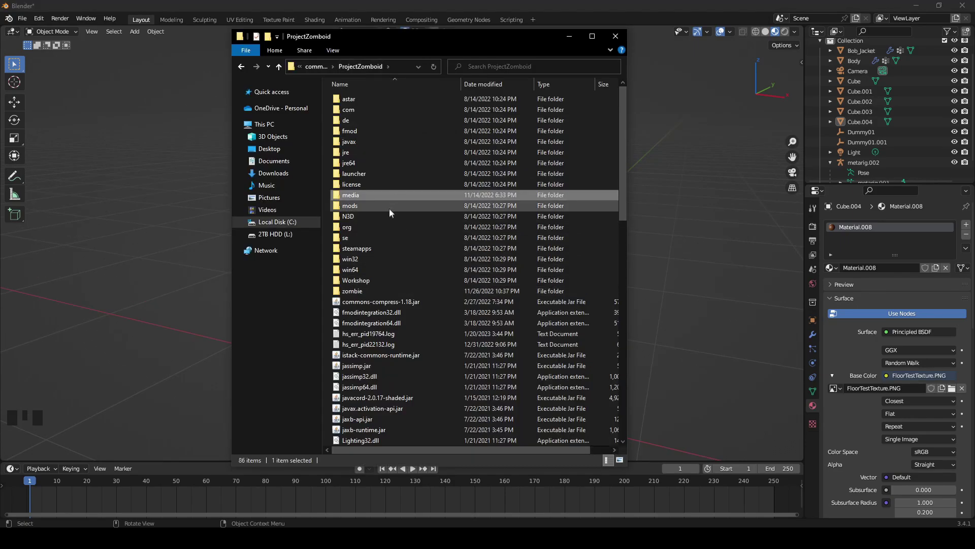
{"action": "left_click", "coordinate": [387, 216]}
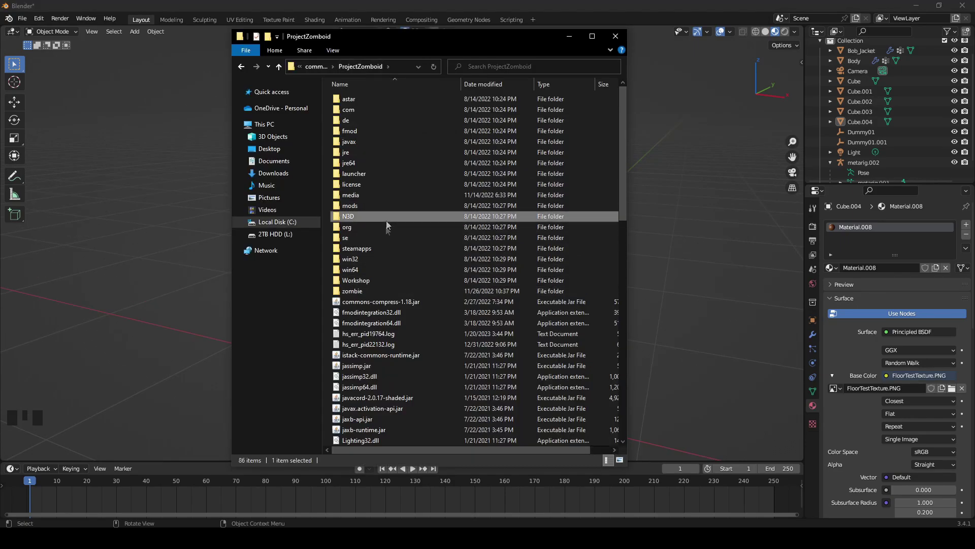
{"action": "double_click", "coordinate": [365, 195]}
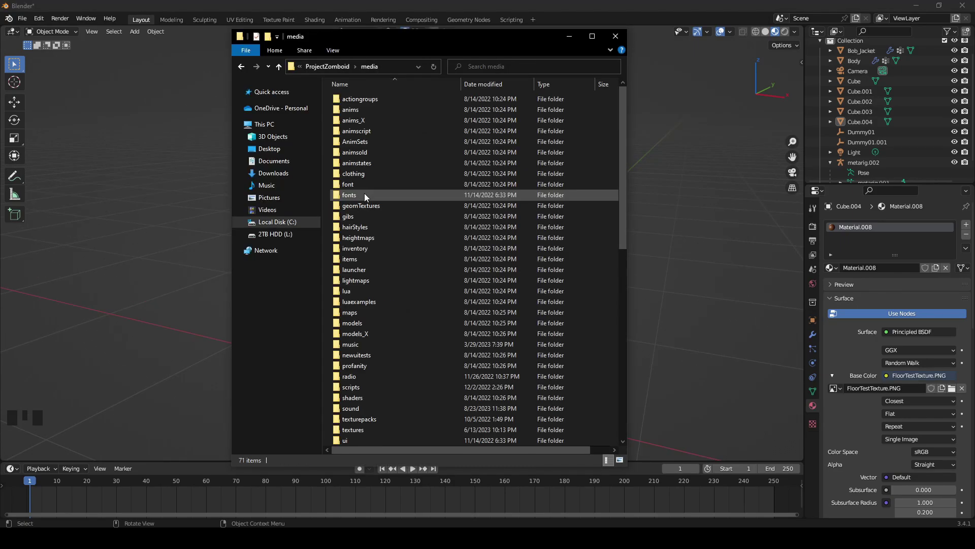
{"action": "double_click", "coordinate": [359, 334]}
{"action": "key", "text": "BackSpace"}
{"action": "key", "text": "BackSpace"}
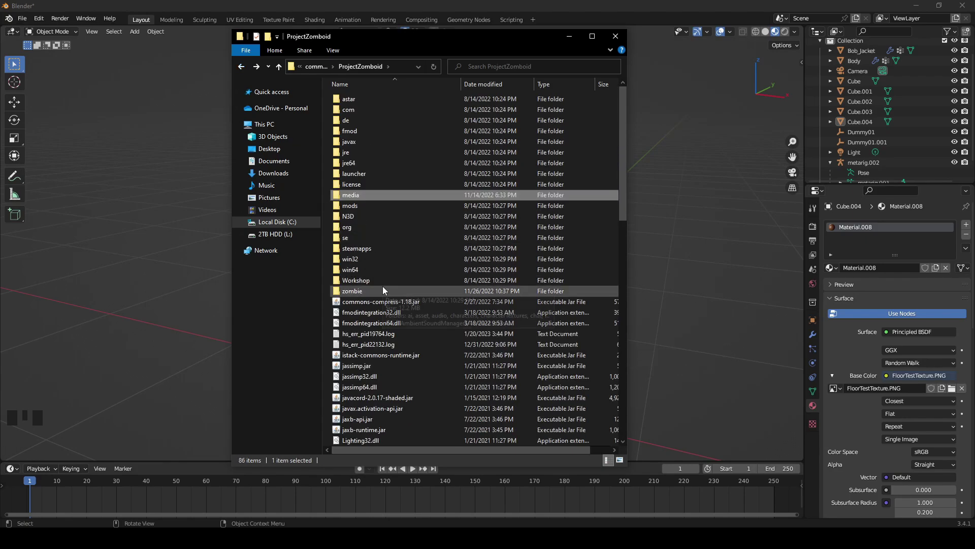
{"action": "double_click", "coordinate": [361, 196]}
{"action": "scroll", "coordinate": [379, 264], "scroll_direction": "down", "scroll_amount": 3}
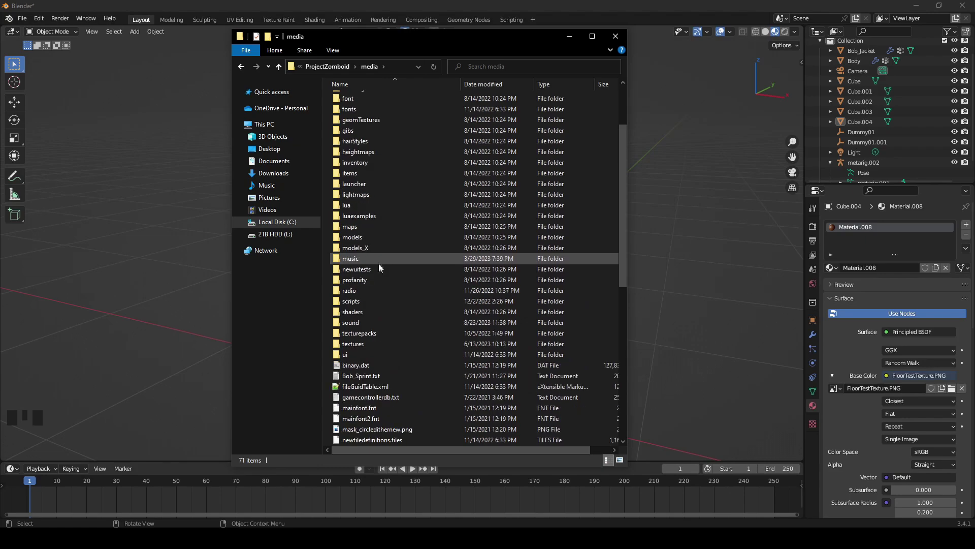
{"action": "scroll", "coordinate": [376, 284], "scroll_direction": "up", "scroll_amount": 3}
{"action": "double_click", "coordinate": [367, 334]}
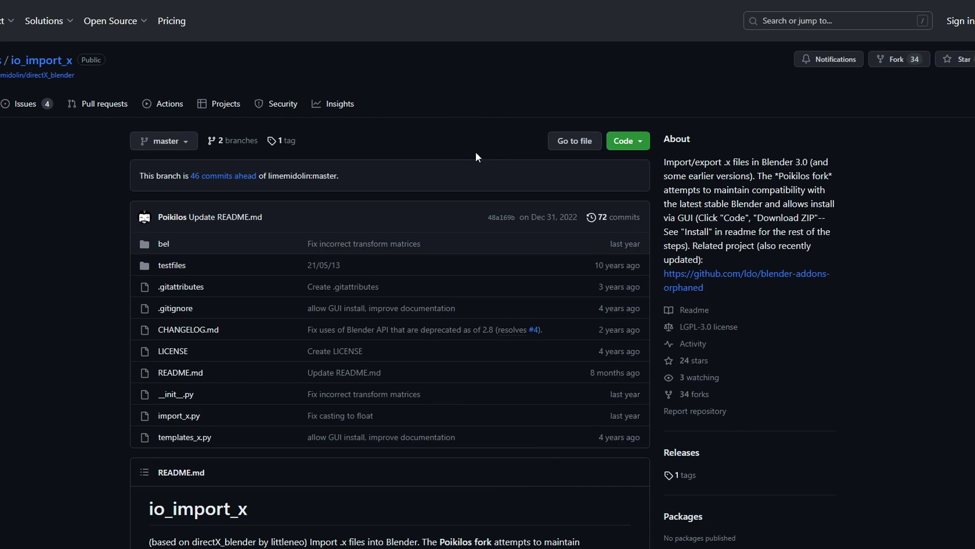
Step: Reveal the io_import_x repository's Download ZIP option under the Code button
{"action": "left_click", "coordinate": [641, 142]}
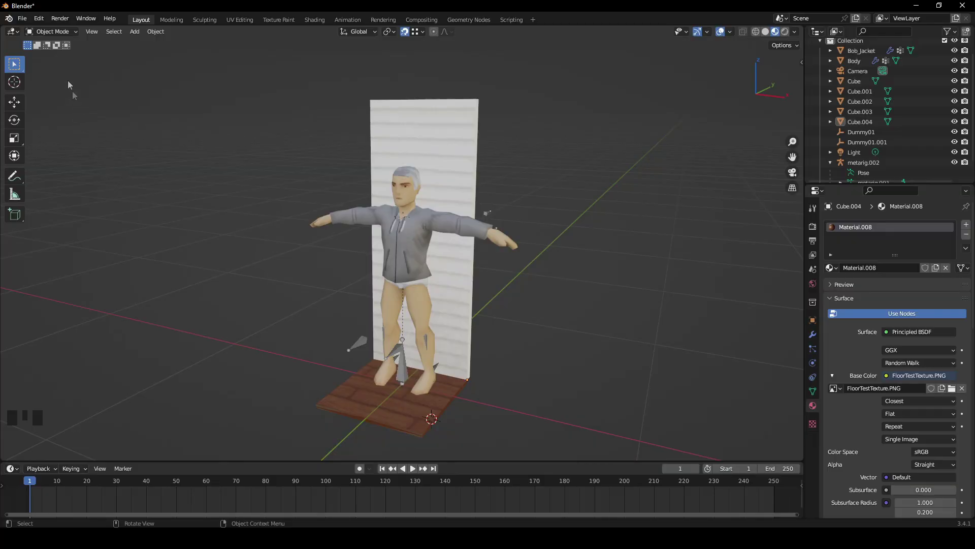
Step: Install io_import_x-master.zip as an add-on and search for the DirectX Importer
{"action": "left_click", "coordinate": [39, 19]}
{"action": "left_click", "coordinate": [61, 174]}
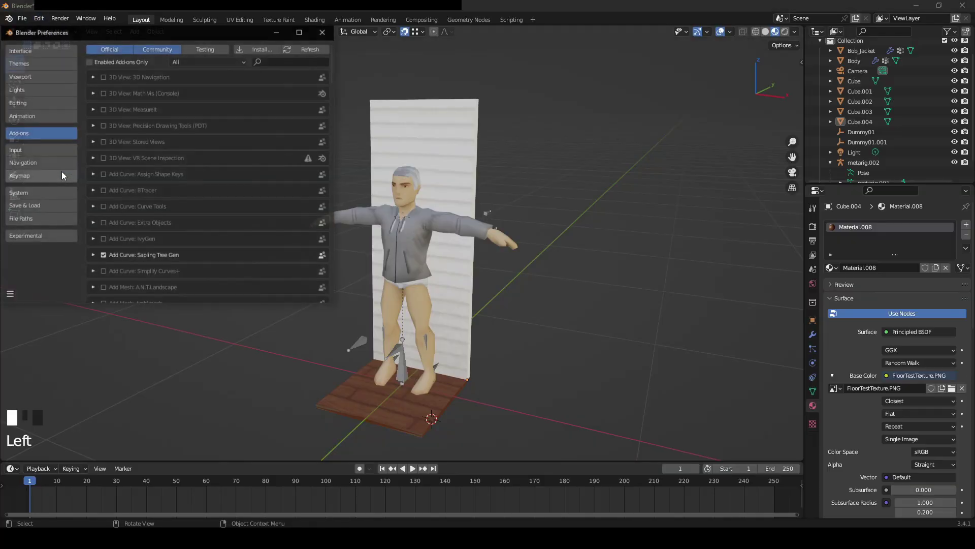
{"action": "left_click", "coordinate": [243, 47]}
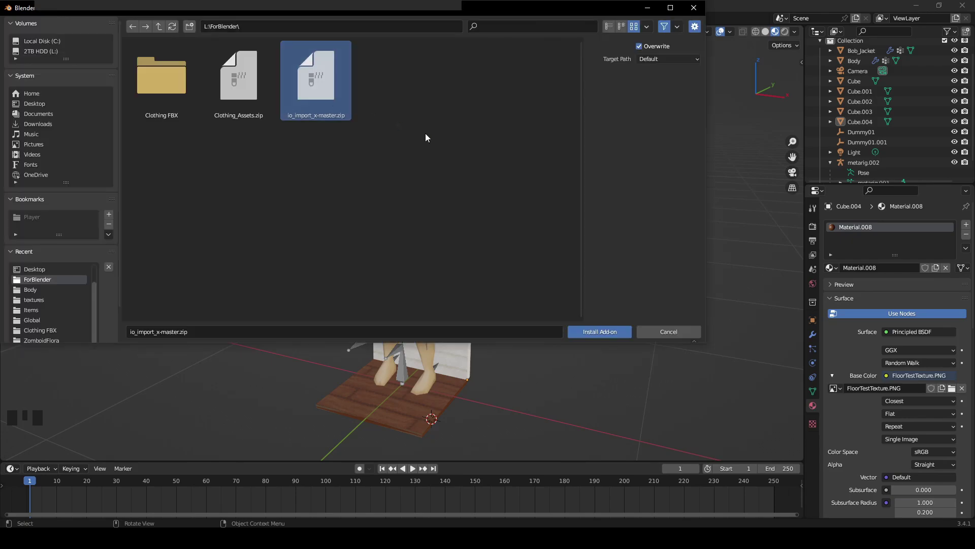
{"action": "left_click", "coordinate": [595, 334]}
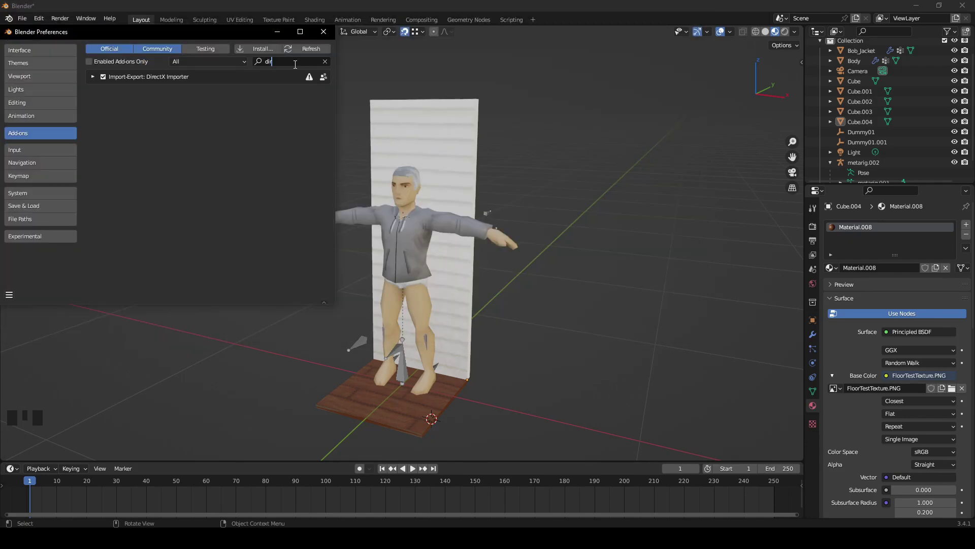
{"action": "type", "text": "ectx"}
{"action": "key", "text": "Return"}
Step: Save the preferences, close the window, and look for the DirectX import option
{"action": "left_click", "coordinate": [10, 294]}
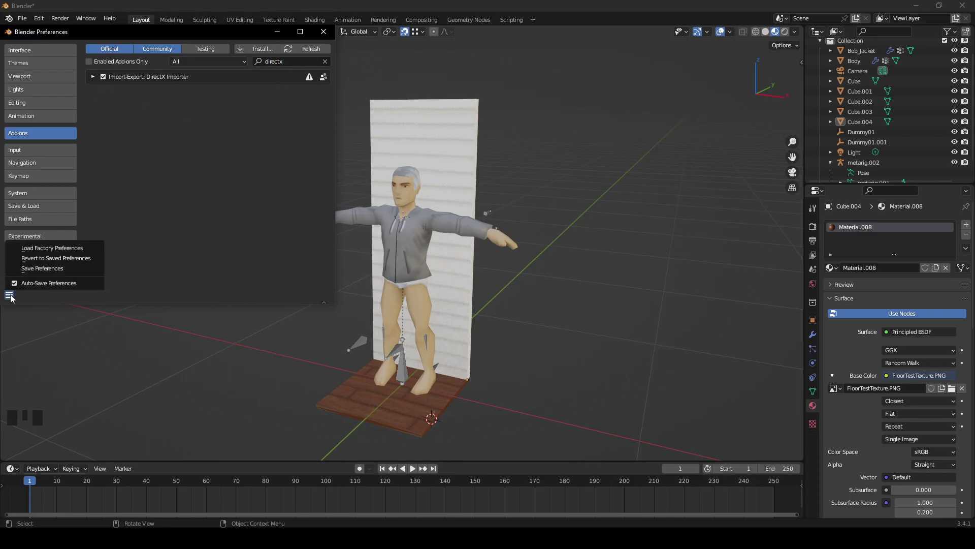
{"action": "left_click", "coordinate": [44, 268]}
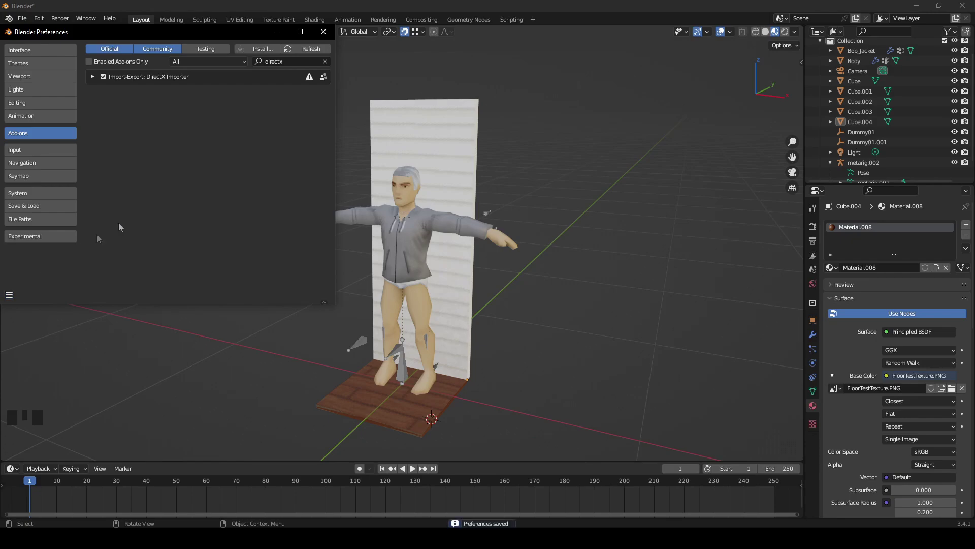
{"action": "left_click", "coordinate": [323, 32]}
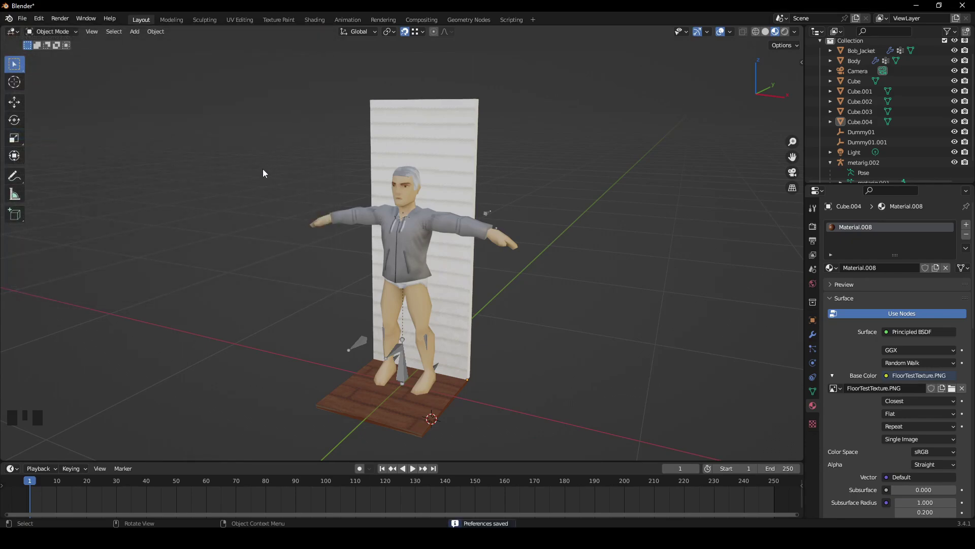
{"action": "left_click", "coordinate": [23, 18]}
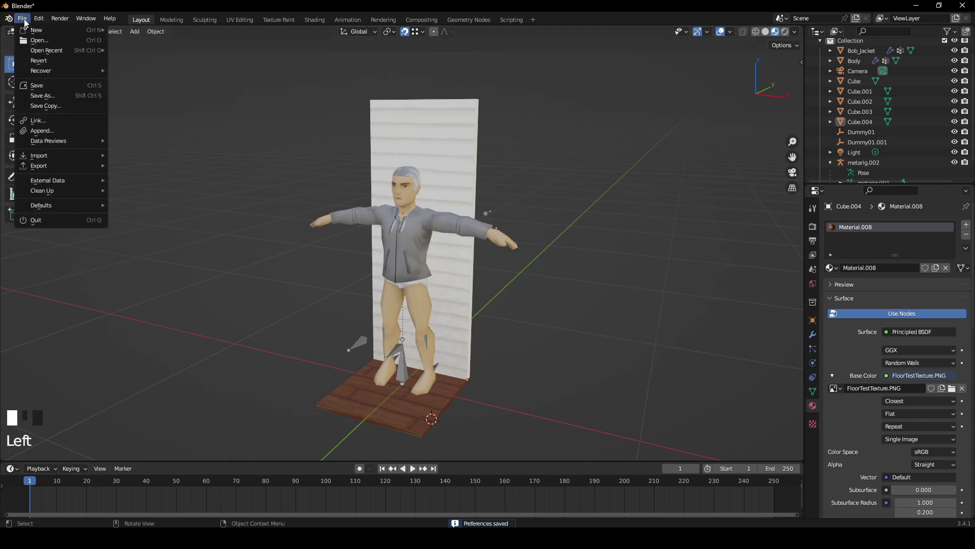
{"action": "mouse_move", "coordinate": [48, 158]}
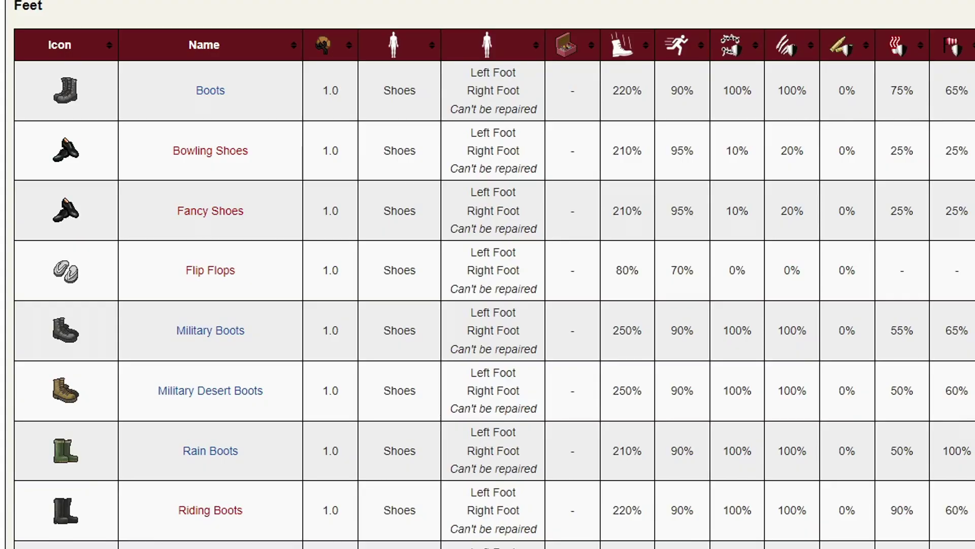
{"action": "scroll", "coordinate": [488, 274], "scroll_direction": "up", "scroll_amount": 5}
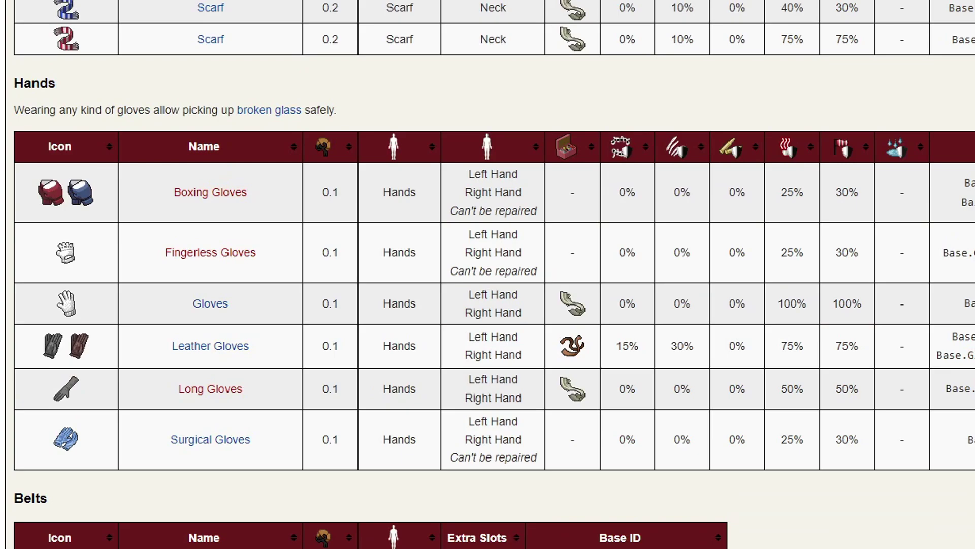
{"action": "scroll", "coordinate": [488, 274], "scroll_direction": "down", "scroll_amount": 10}
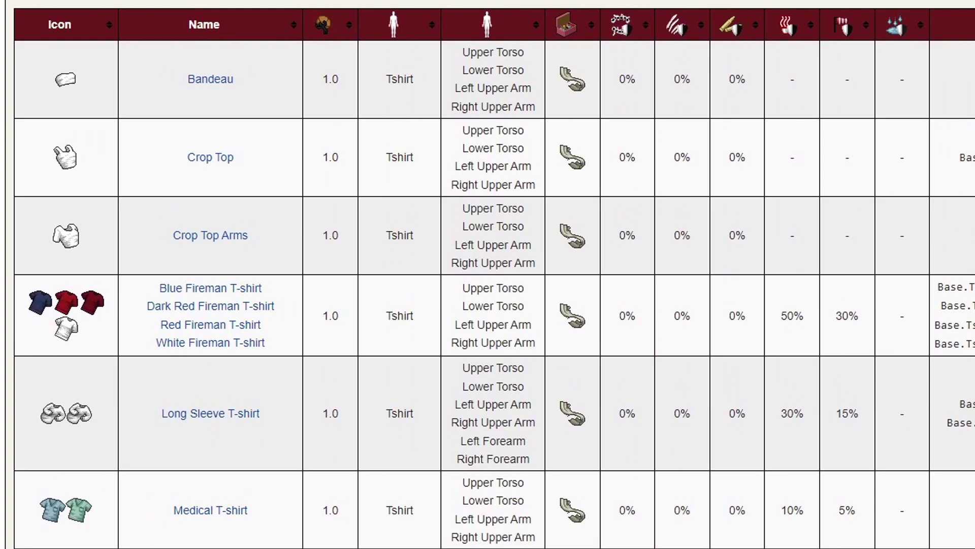
{"action": "scroll", "coordinate": [488, 275], "scroll_direction": "down", "scroll_amount": 10}
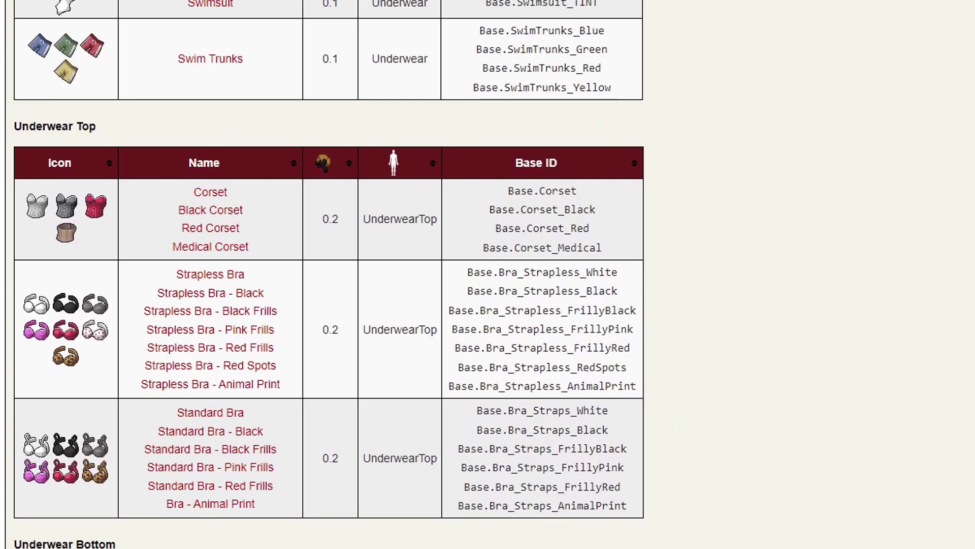
{"action": "scroll", "coordinate": [488, 275], "scroll_direction": "down", "scroll_amount": 10}
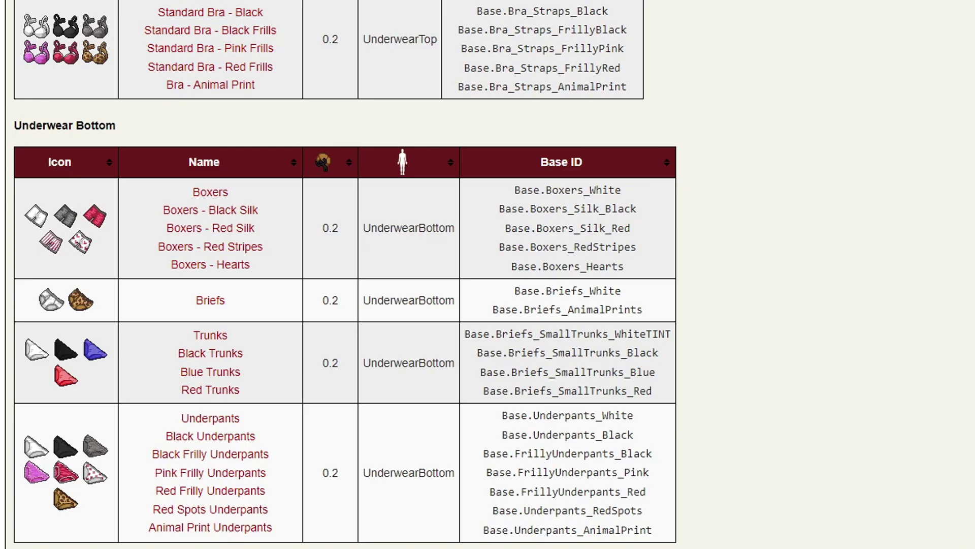
{"action": "scroll", "coordinate": [345, 274], "scroll_direction": "down", "scroll_amount": 8}
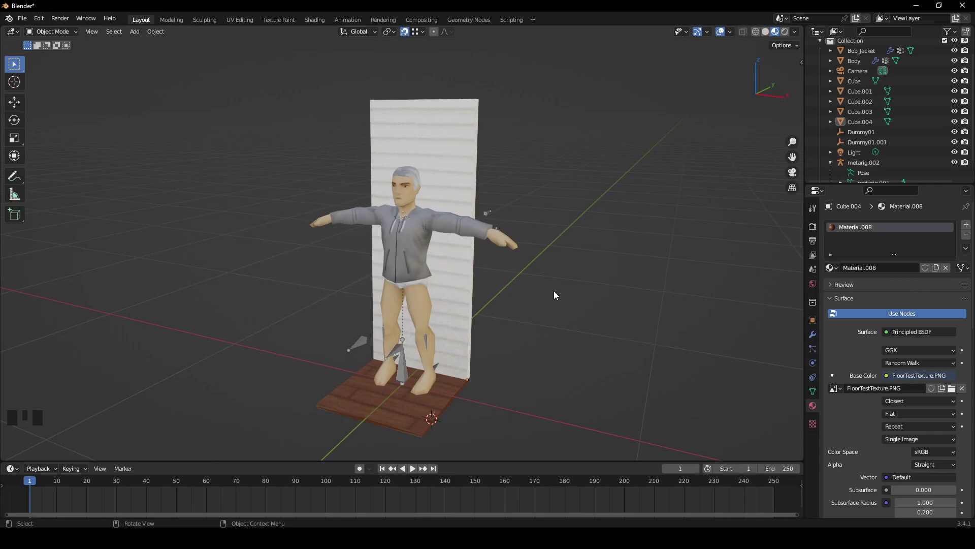
Step: Select the Body and set Material.001's blend mode to Opaque
{"action": "left_click", "coordinate": [456, 235]}
{"action": "scroll", "coordinate": [456, 235], "scroll_direction": "up", "scroll_amount": 15}
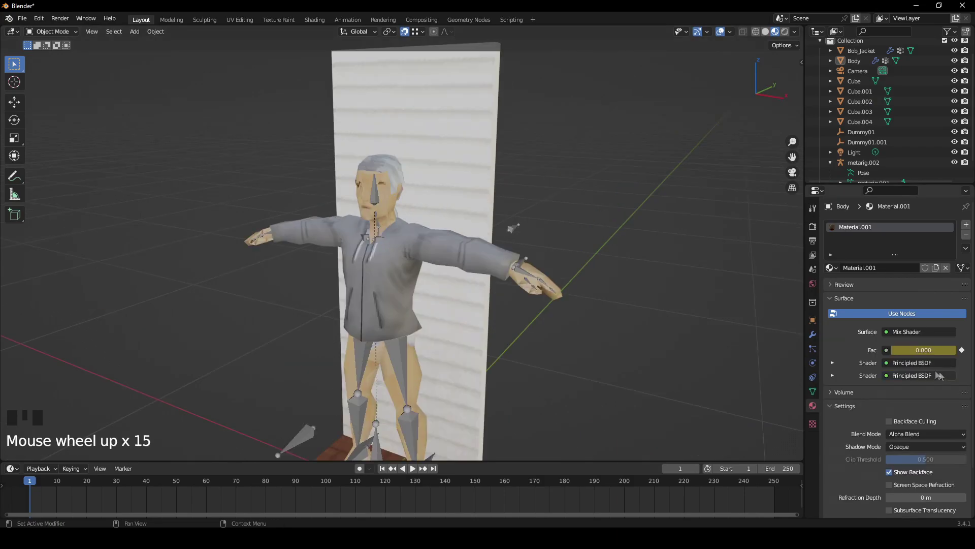
{"action": "left_click", "coordinate": [385, 213]}
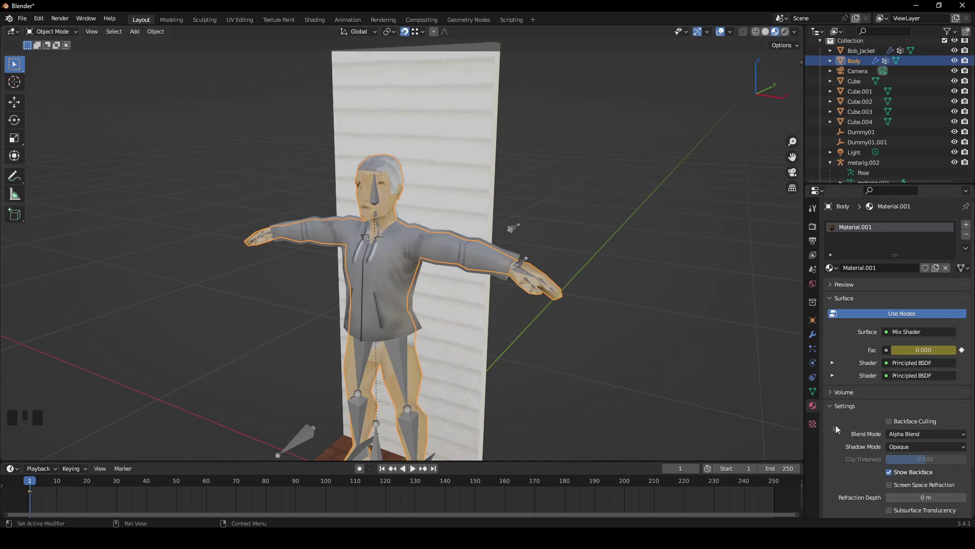
{"action": "scroll", "coordinate": [842, 382], "scroll_direction": "down", "scroll_amount": 2}
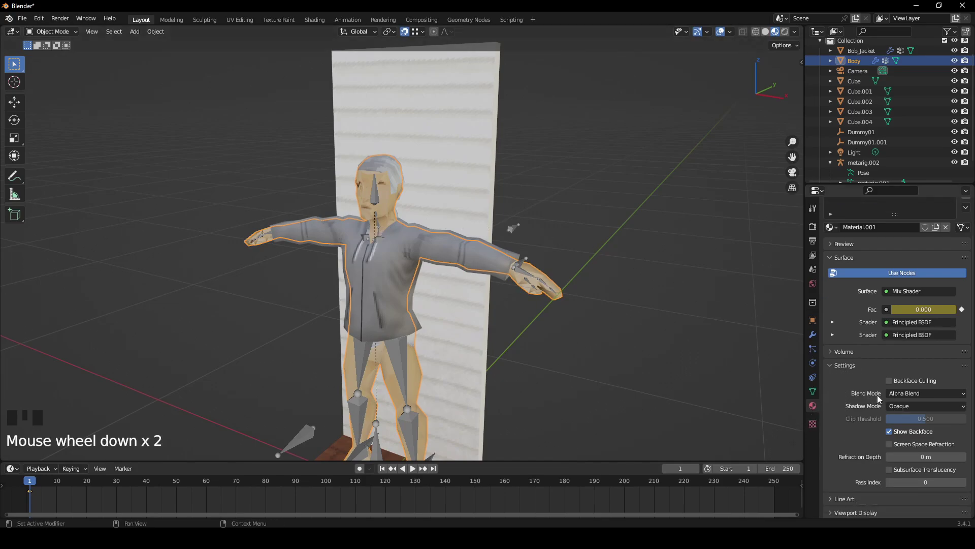
{"action": "left_click", "coordinate": [901, 395]}
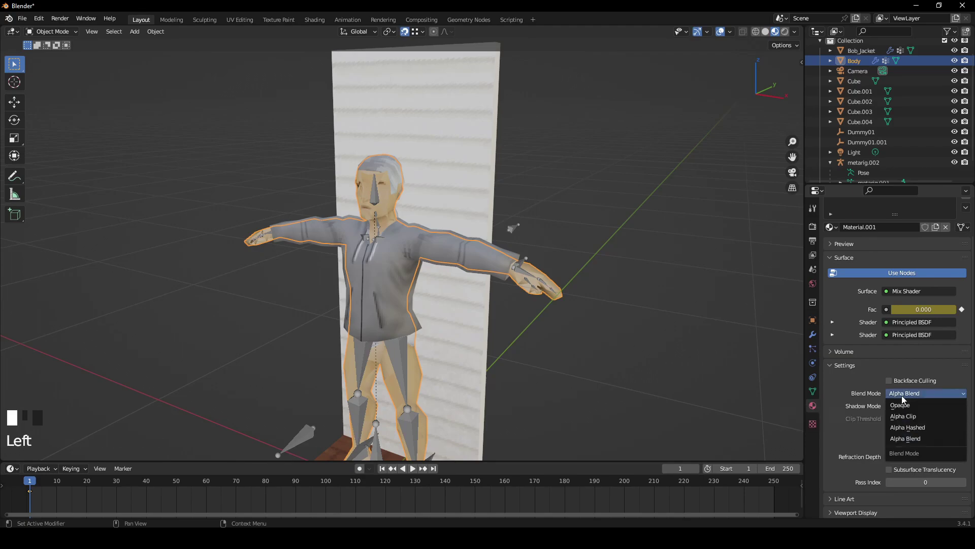
{"action": "left_click", "coordinate": [903, 405]}
Step: Reselect the body, cancel a trial move, and turn off proportional editing
{"action": "key", "text": "alt+a"}
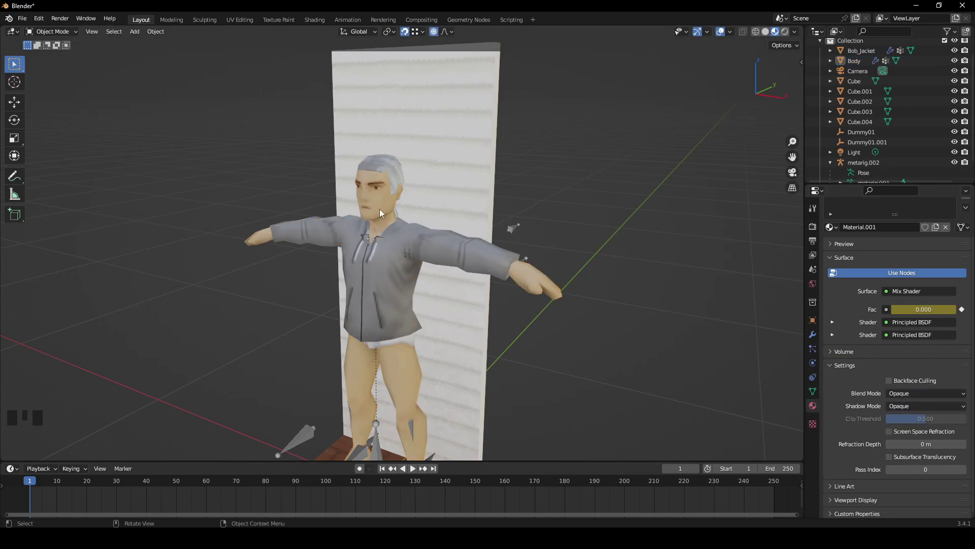
{"action": "left_click", "coordinate": [381, 213]}
{"action": "key", "text": "g"}
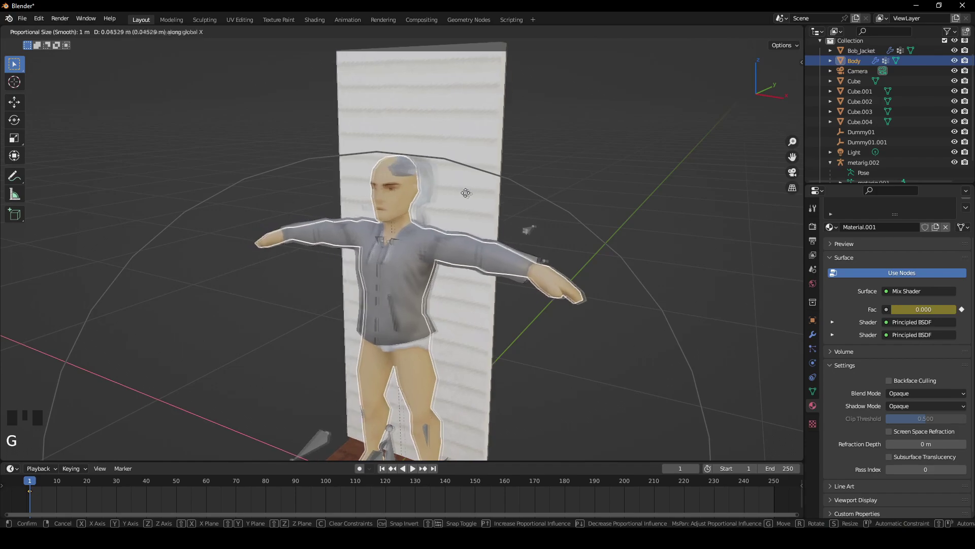
{"action": "right_click", "coordinate": [493, 229]}
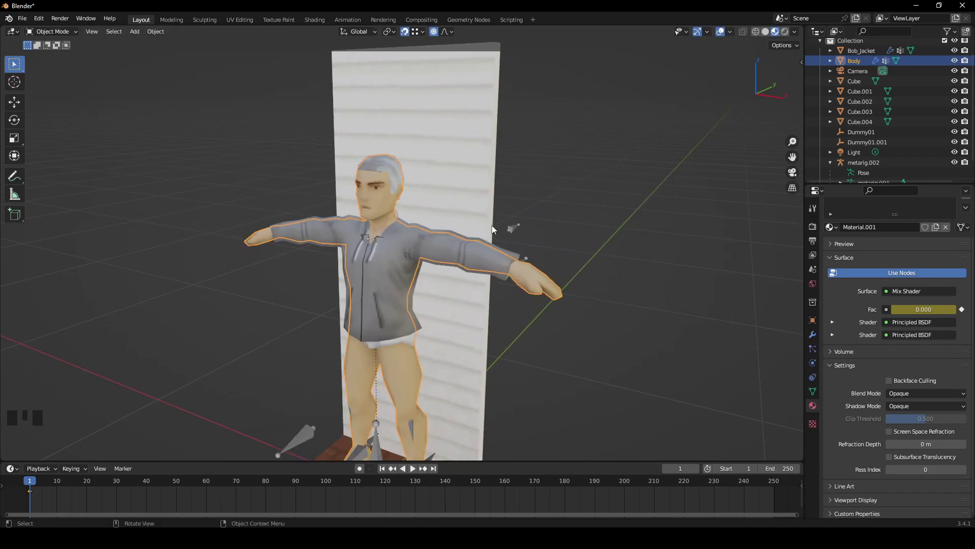
{"action": "left_click", "coordinate": [434, 32]}
{"action": "scroll", "coordinate": [559, 244], "scroll_direction": "down", "scroll_amount": 3}
{"action": "left_click", "coordinate": [670, 428]}
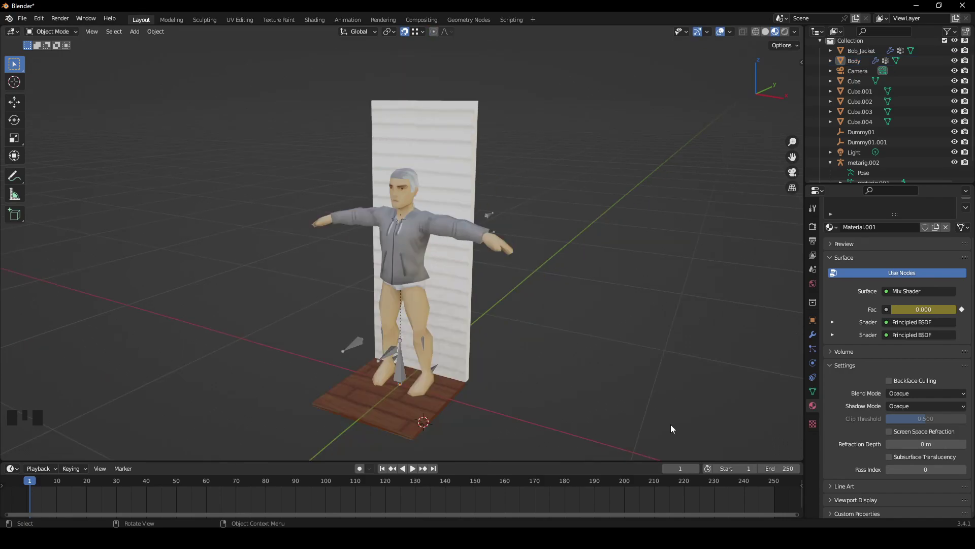